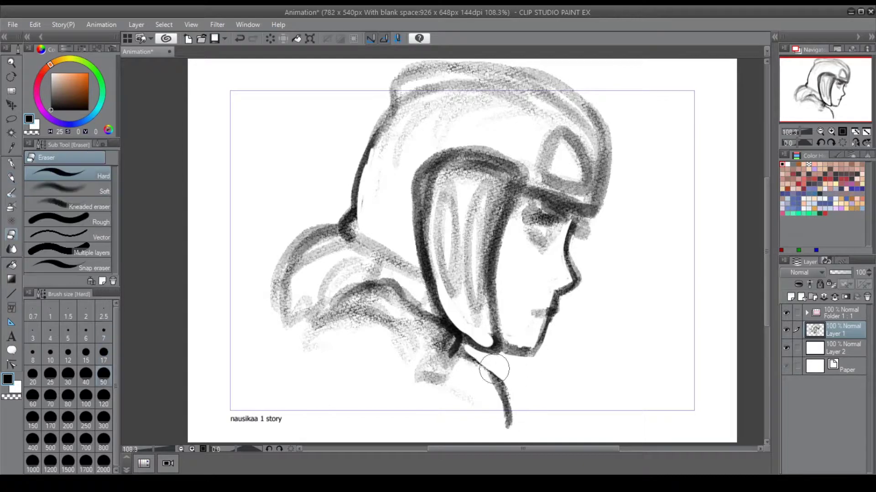
- Shrink and reposition the helmeted character sketch inside the frame, and add a new layer above Layer 1 for the Design pencil
key(m)
key(ctrl+t)
key(Return)
drag(796, 133, 801, 136)
key(p)
key(ctrl+shift+n)
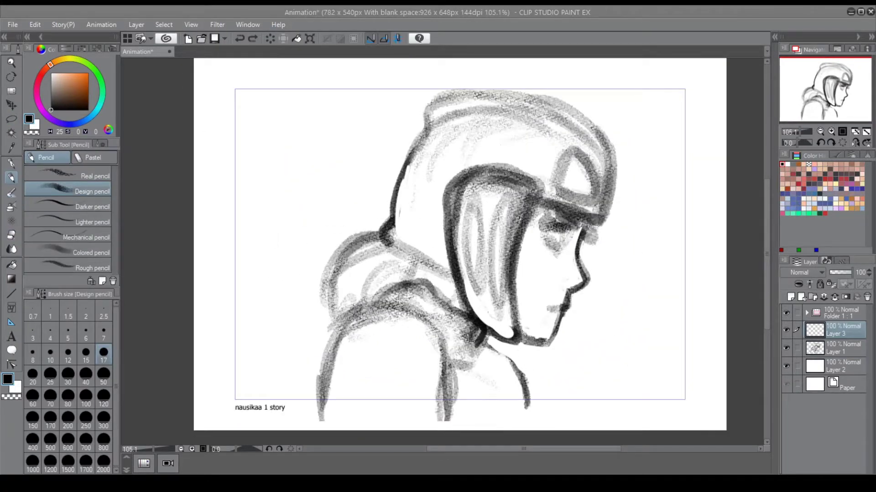
- Sketch a curved guide line and a tilted rectangular device on a thin post behind the character's back on the new layer
drag(315, 230, 384, 222)
drag(230, 245, 448, 201)
drag(249, 264, 504, 203)
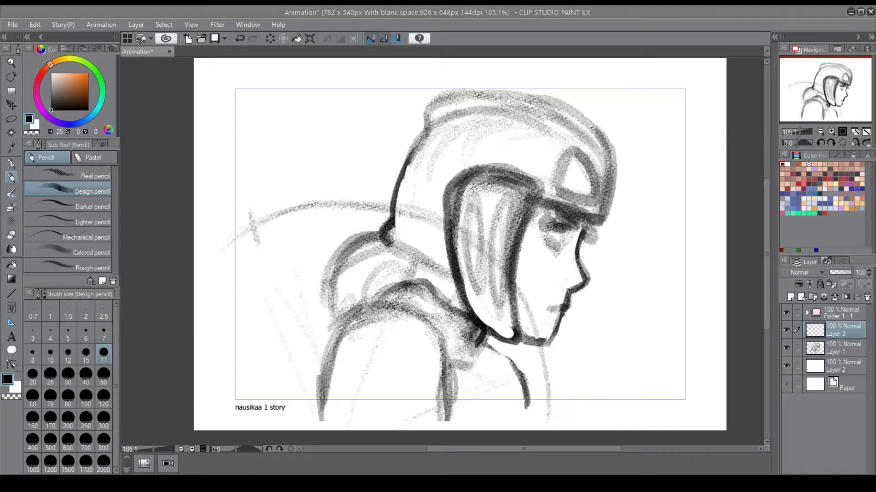
drag(256, 246, 323, 190)
drag(292, 241, 314, 356)
drag(248, 191, 326, 197)
drag(429, 123, 597, 91)
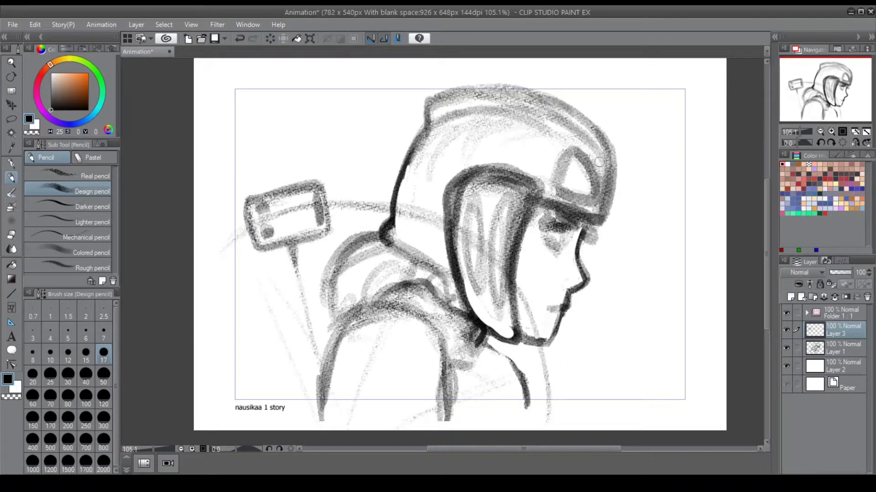
- Darken the jacket collar and front edges on Layer 1, and add small floating specks around the head
scroll(459, 244, down, 2)
drag(479, 291, 524, 369)
mouse_move(374, 232)
mouse_down()
mouse_move(479, 301)
mouse_move(463, 315)
mouse_up()
key(ctrl+z)
scroll(597, 282, up, 2)
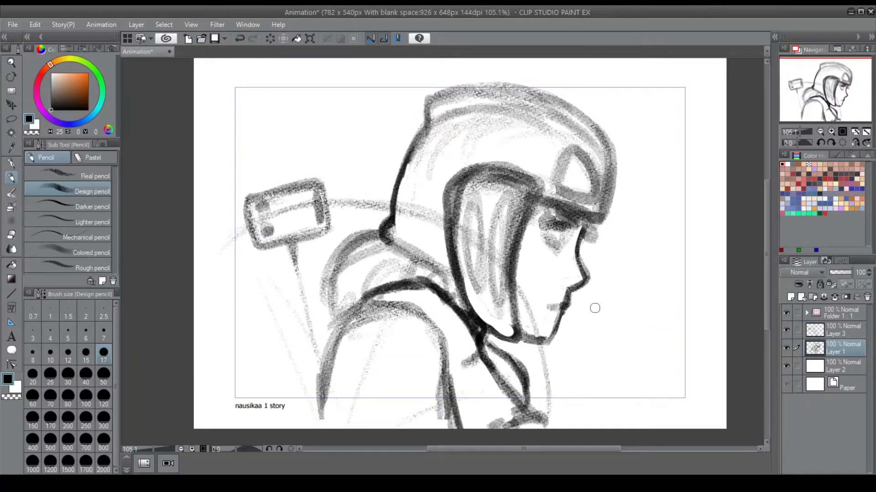
key(alt+])
drag(638, 114, 645, 129)
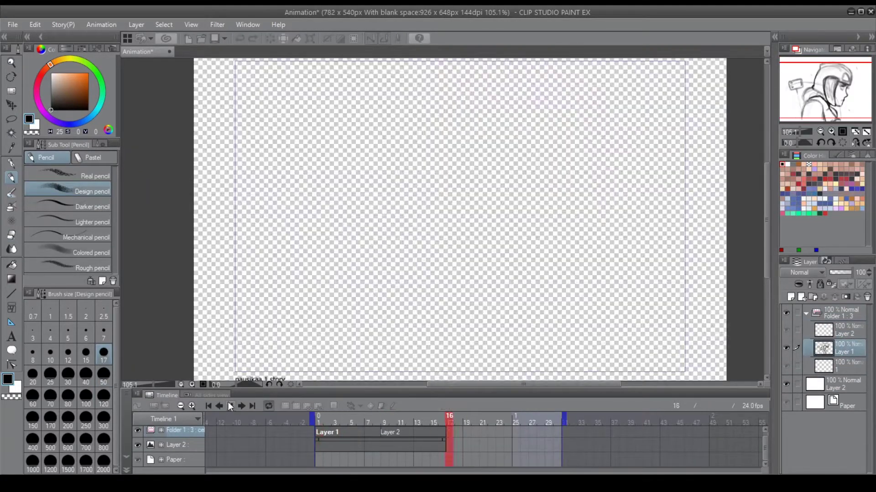
- On the Layer 2 cel at frame 9, pencil the second pose's jacket, collar and helmet ear flap over the onion-skinned first drawing
click(371, 424)
click(384, 424)
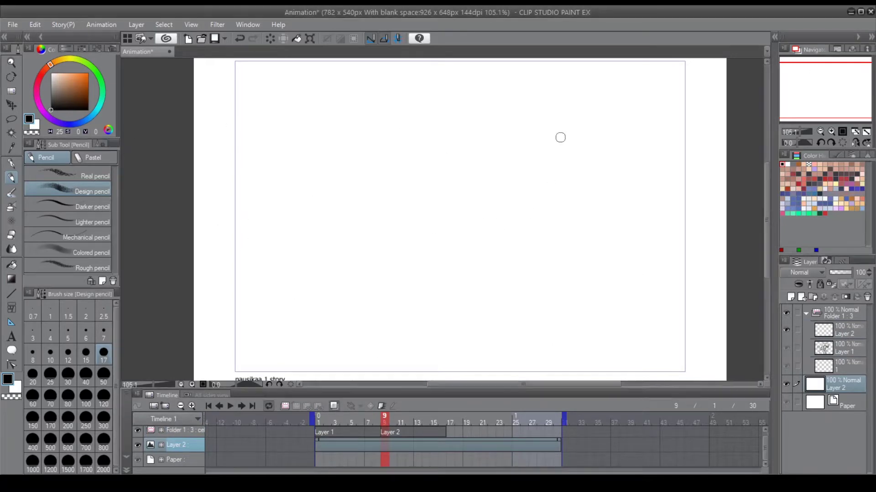
click(393, 433)
scroll(456, 237, down, 1)
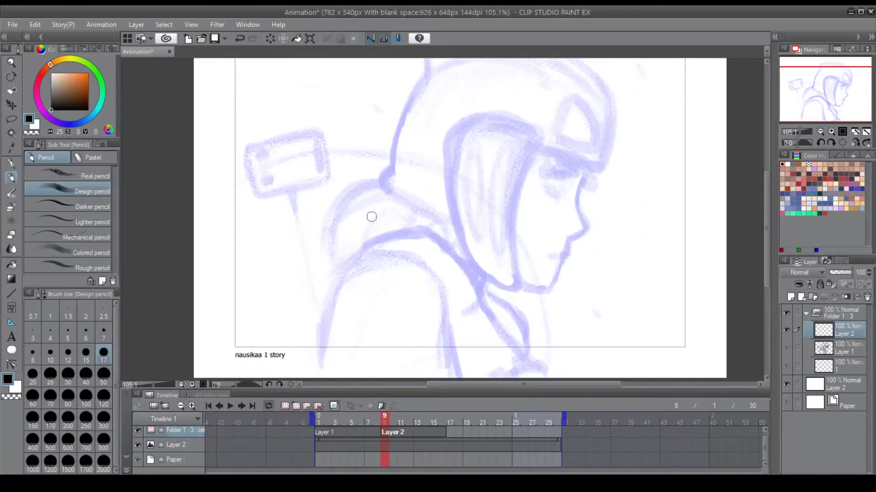
mouse_move(371, 224)
mouse_down()
mouse_move(441, 364)
mouse_move(482, 298)
mouse_move(536, 353)
mouse_up()
drag(449, 278, 524, 151)
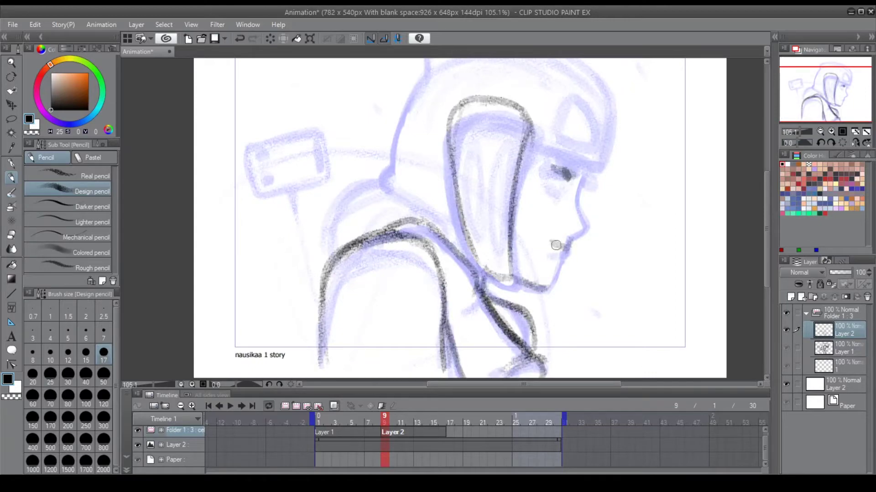
- Pencil the eye, mouth, jaw and helmet outline on the frame 9 cel, comparing it with the previous cel
drag(570, 178, 556, 287)
scroll(556, 287, up, 1)
drag(456, 66, 379, 201)
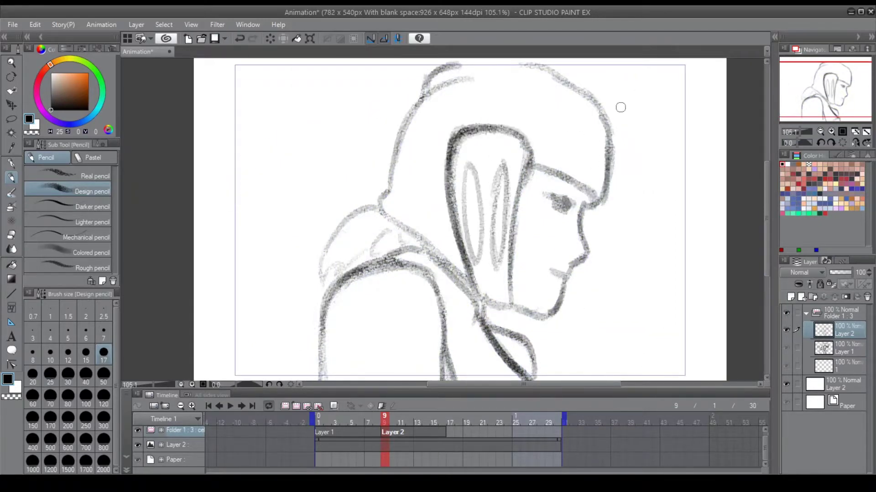
key(Left)
key(Right)
key(Left)
key(Right)
- Add a new animation cel at frame 17 for the third pose
click(451, 432)
click(285, 406)
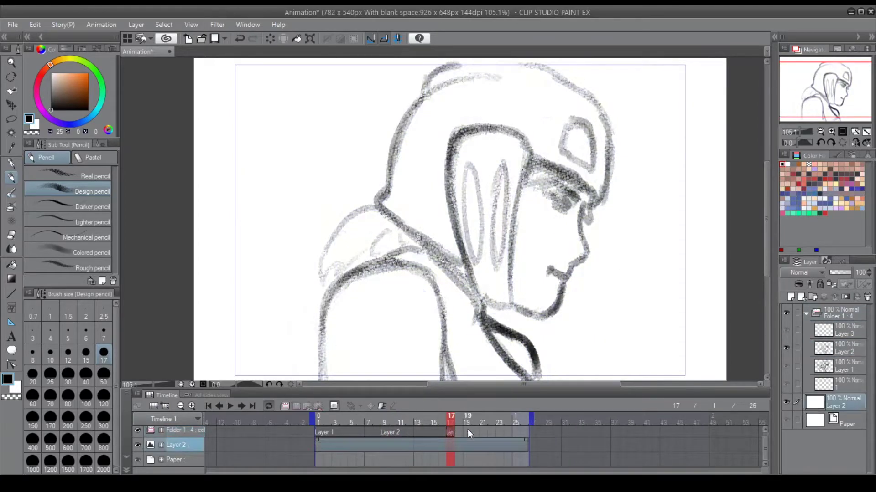
key(m)
key(p)
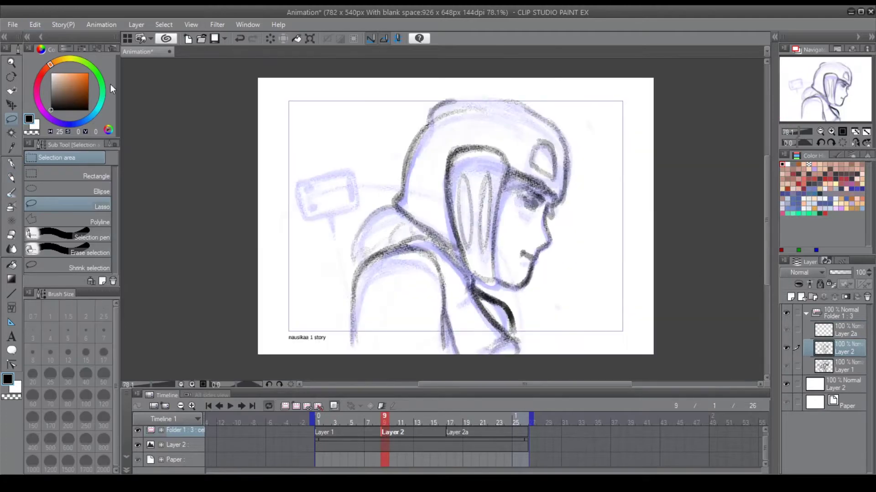
- Shift the lassoed head forward and down on the frame 17 cel, and erase the leftover lines around the mouth and chin
click(451, 431)
key(ctrl+plus)
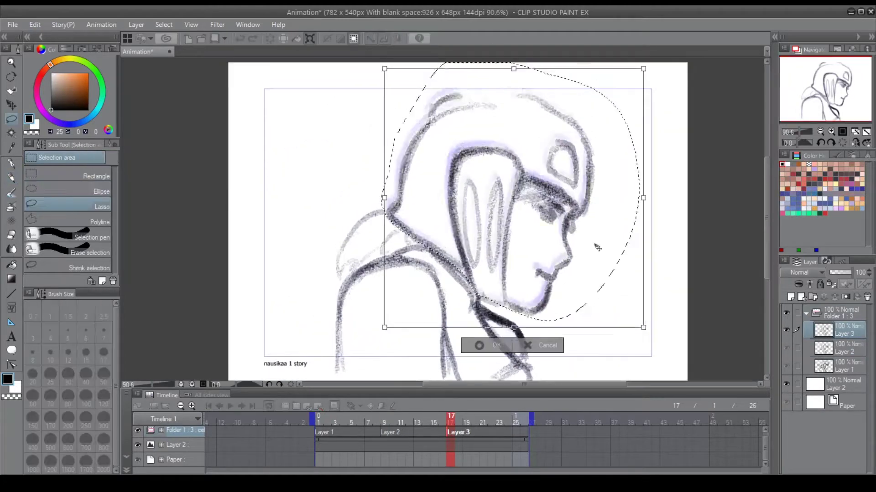
click(12, 234)
drag(544, 285, 520, 310)
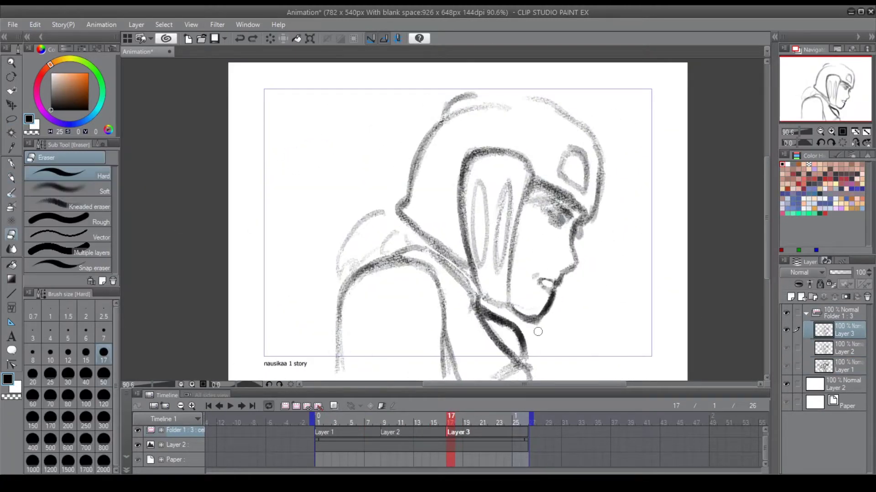
- Redraw the shoulder, hood and collar lines on the frame 17 cel to match the moved head, and play back the animation
key(p)
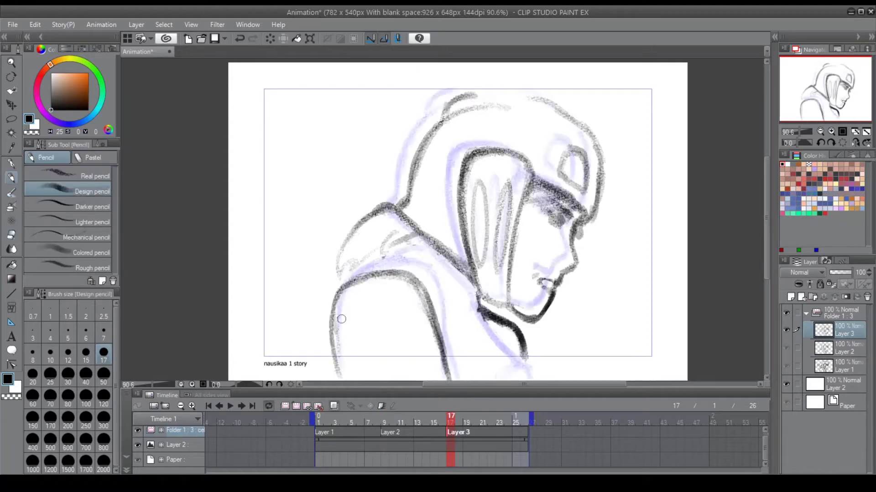
key(space)
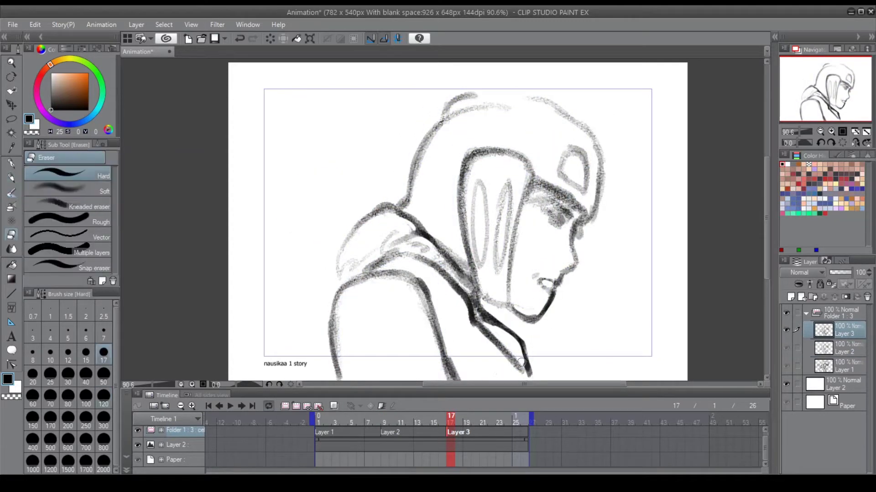
key(space)
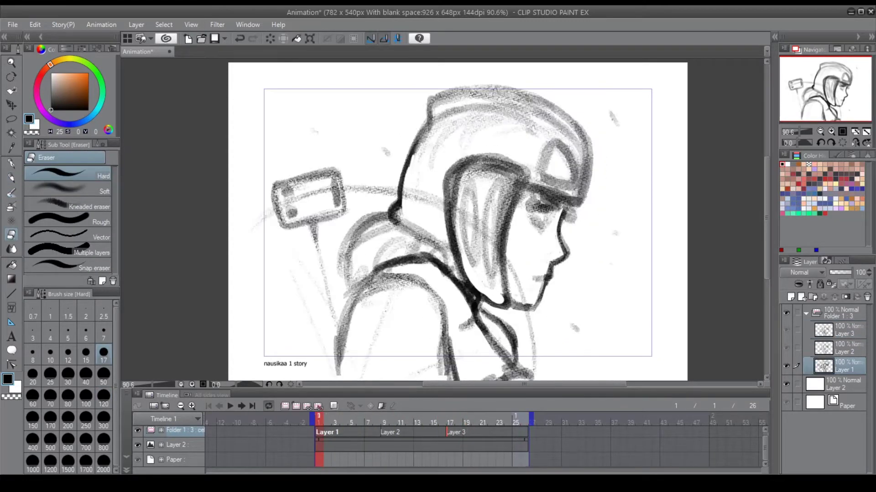
- Move the start of the Layer 2 cel to frame 11 on the timeline
click(409, 418)
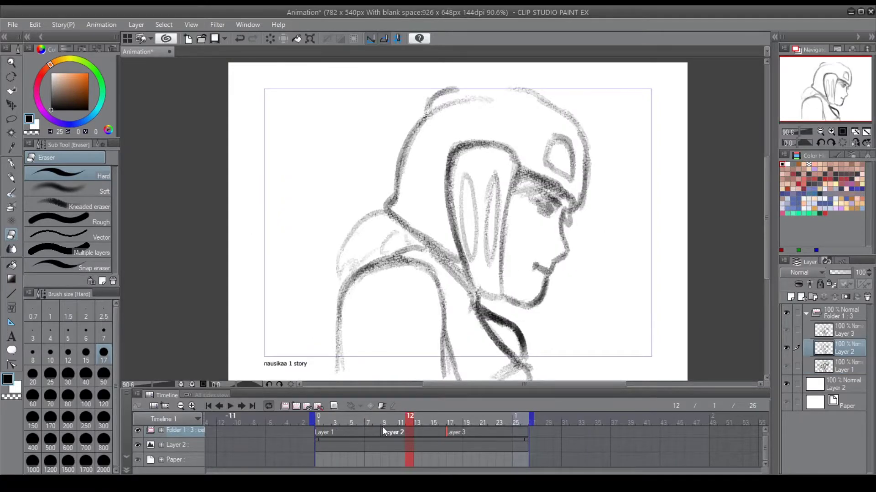
mouse_move(409, 417)
mouse_down()
mouse_move(383, 417)
mouse_move(446, 423)
mouse_up()
click(338, 418)
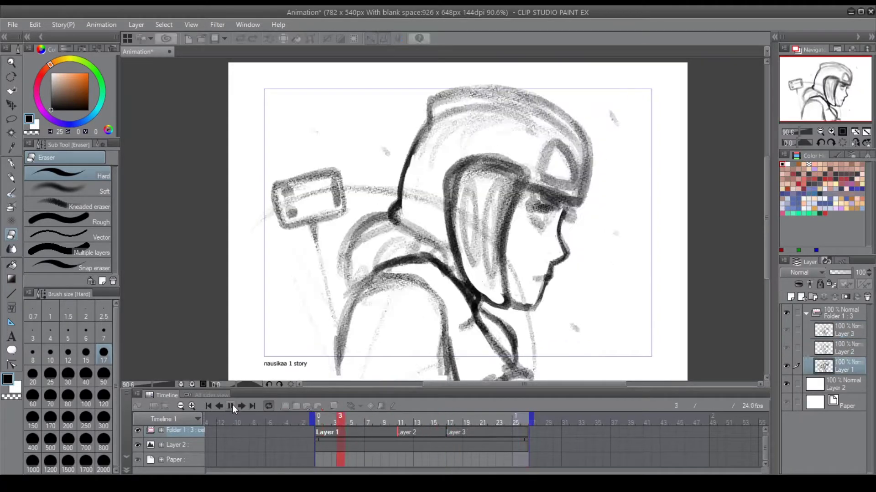
- Add an in-between cel at frame 15 from a copy of the Layer 2 drawing, and play back the animation
click(433, 418)
key(ctrl+shift+n)
key(ctrl+v)
key(space)
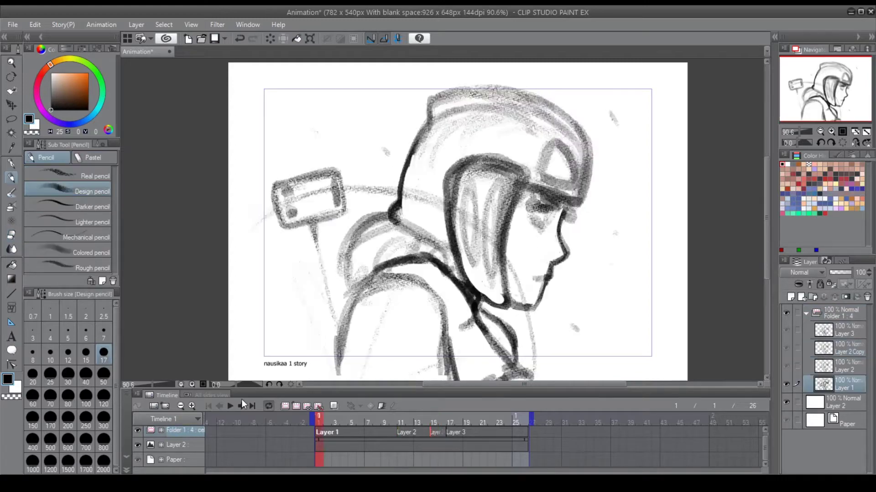
- Retime the cels so Layer 2 starts at frame 14, Layer 2 Copy at 20 and Layer 3 at 30, extending the animation to 48 frames
click(450, 425)
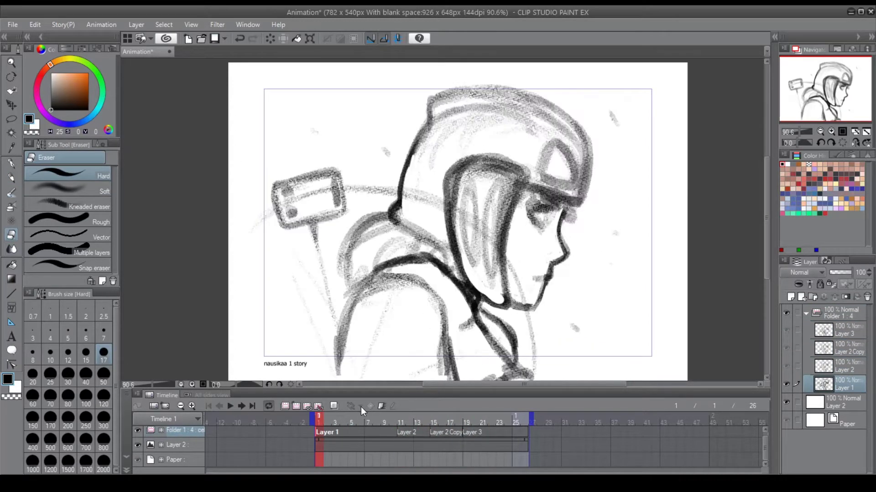
key(space)
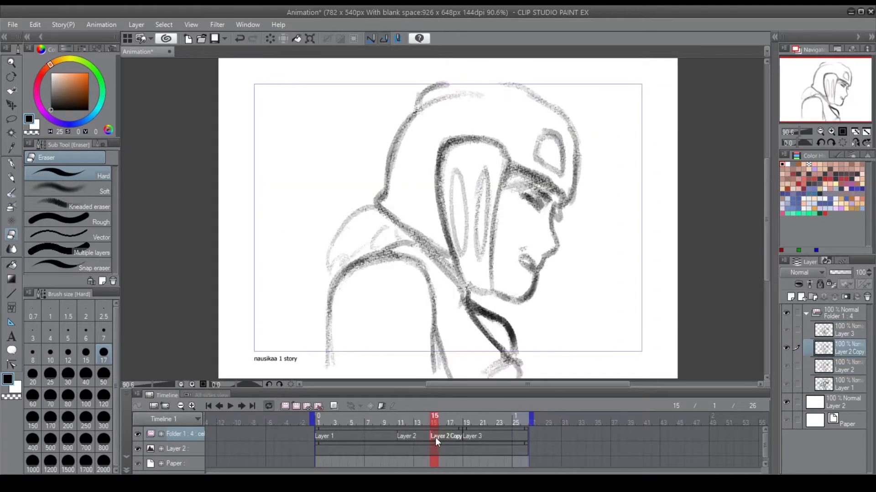
key(space)
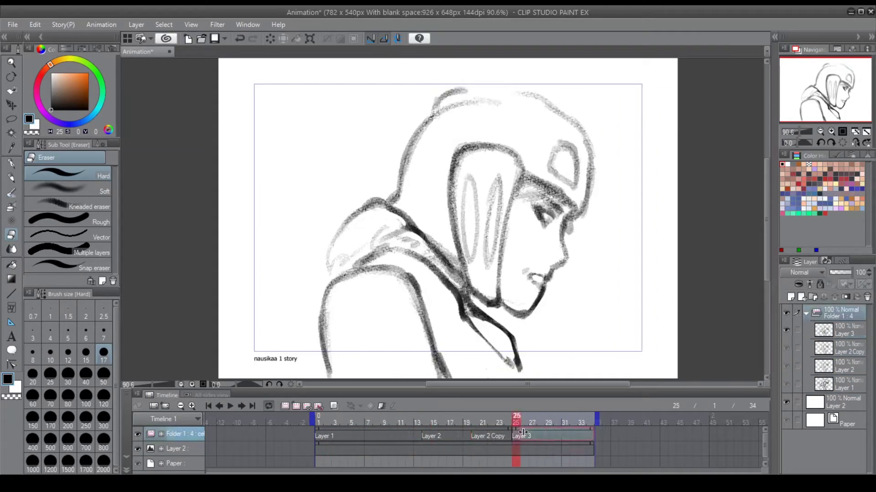
drag(639, 425, 662, 424)
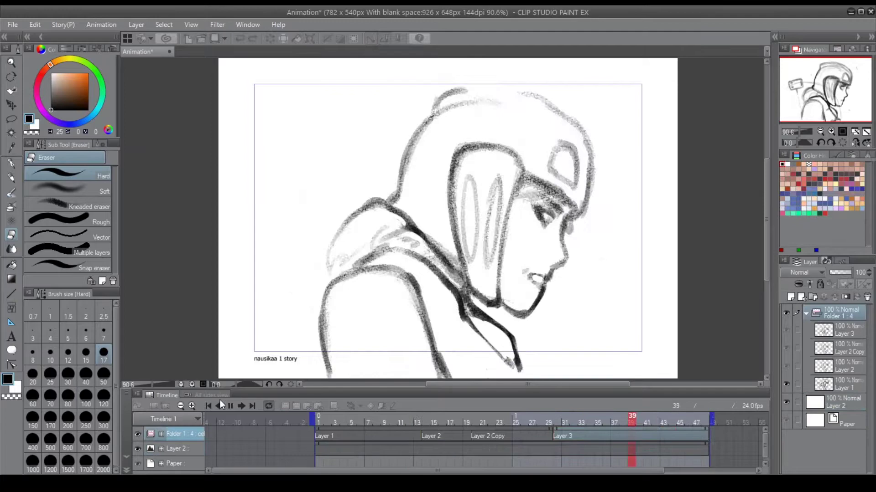
- Darken the character's eye on the Layer 3 and Layer 1 cels, and scrub and play through the animation
key(p)
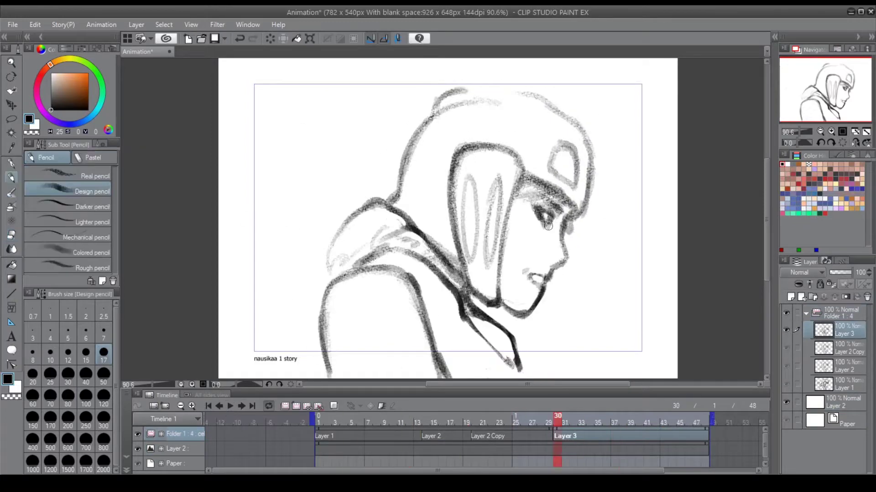
click(331, 419)
drag(331, 418, 558, 424)
click(230, 406)
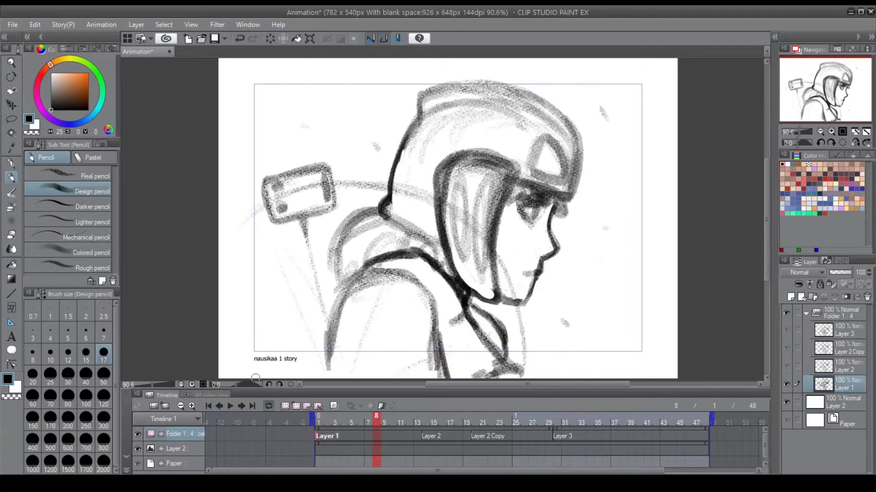
click(230, 406)
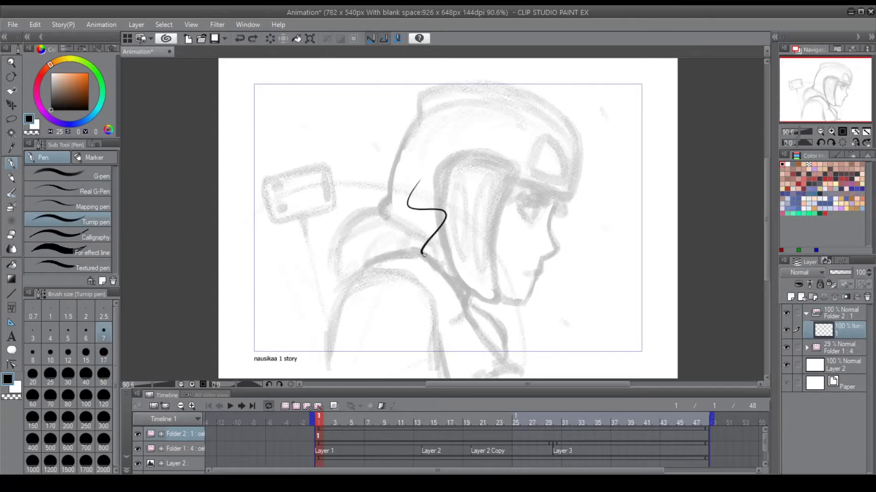
- Undo the test stroke and ink the helmet's ear flap, the hood's fur edge and the shoulder outline with the Turnip pen at size 7
key(ctrl+z)
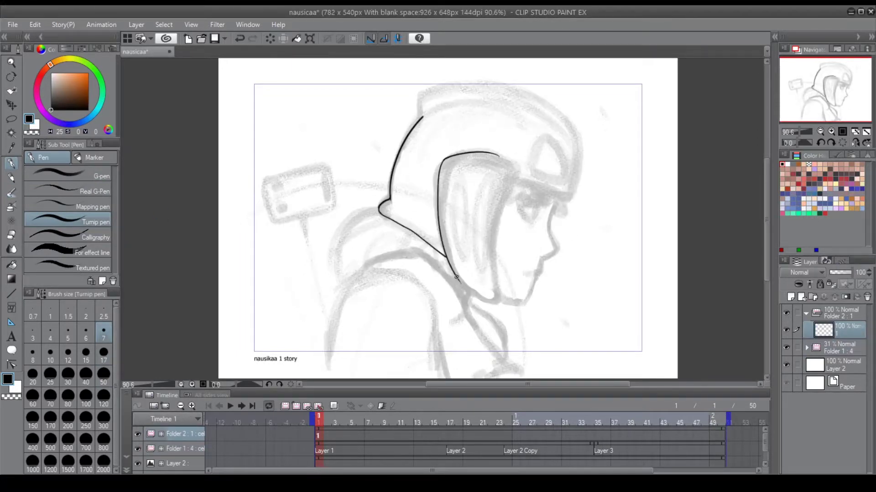
drag(500, 303, 499, 156)
key(ctrl+h)
click(54, 144)
key(ctrl+h)
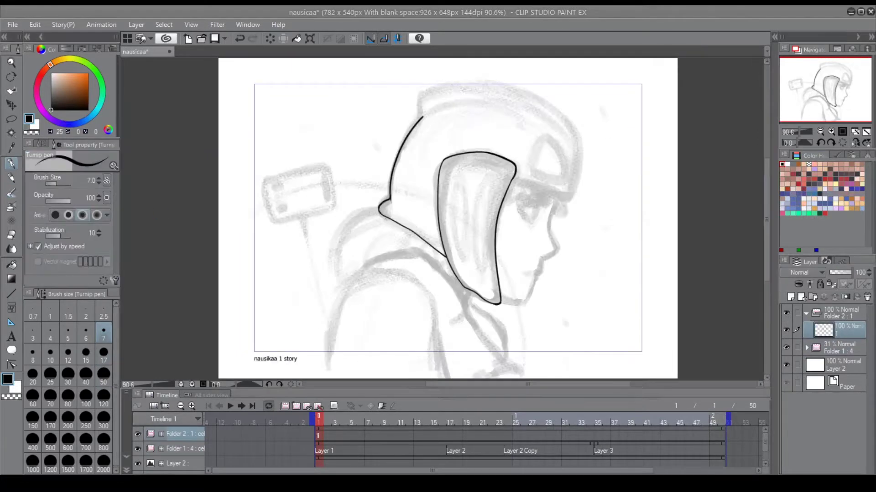
drag(377, 211, 333, 267)
key(ctrl+0)
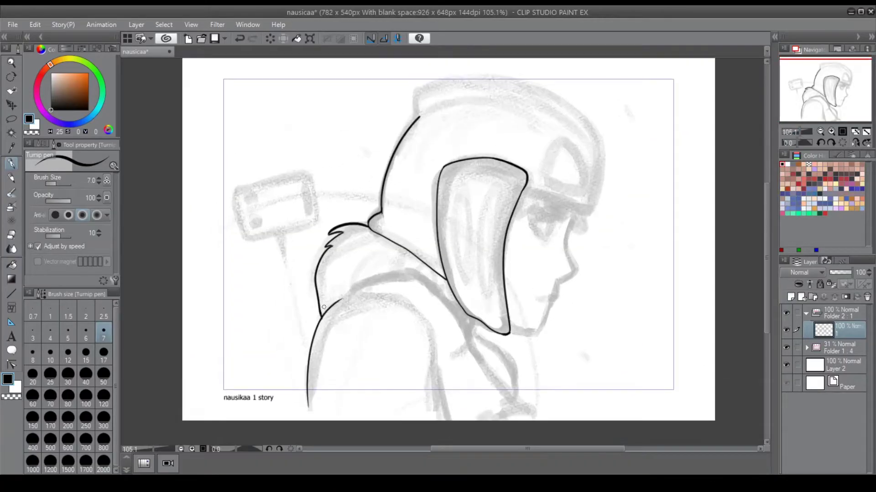
- Flip the canvas view horizontally and ink the facial profile, jaw and eye on the Folder 2 cel
key(ctrl+h)
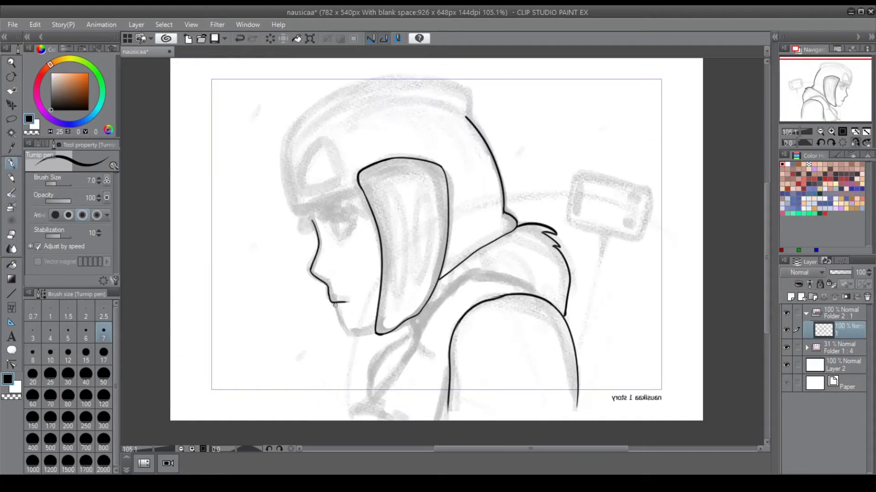
drag(334, 302, 359, 336)
drag(322, 218, 353, 222)
drag(347, 233, 335, 246)
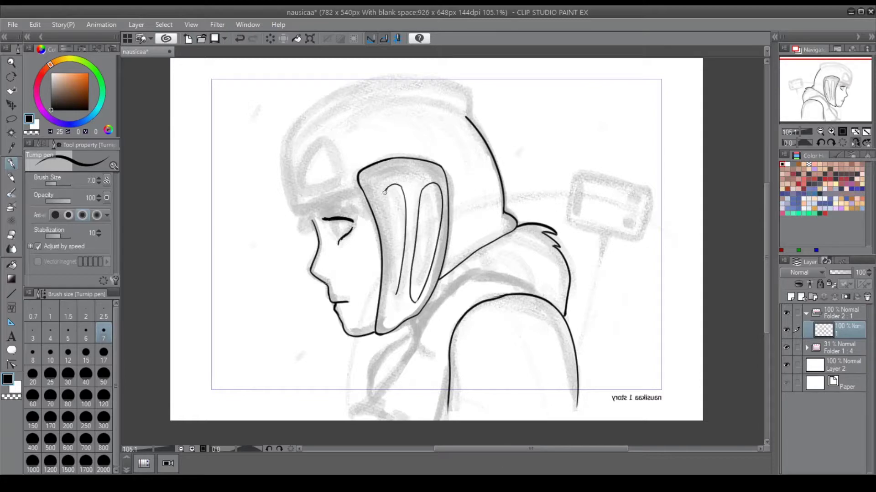
- Ink the helmet's crown, front edge, brim and forehead emblem
drag(296, 123, 466, 113)
drag(305, 160, 308, 200)
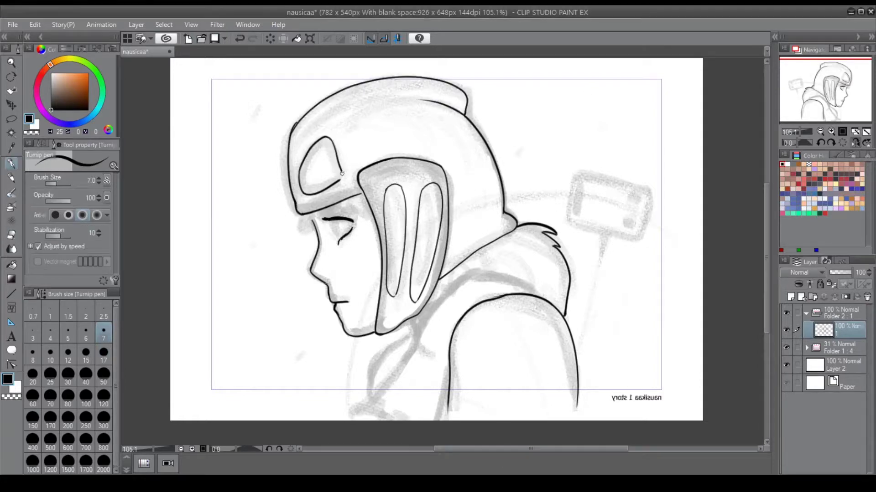
drag(342, 173, 338, 183)
- Ink the nostril, hood creases, jacket collar and the fold lines around the sleeve
drag(325, 288, 332, 303)
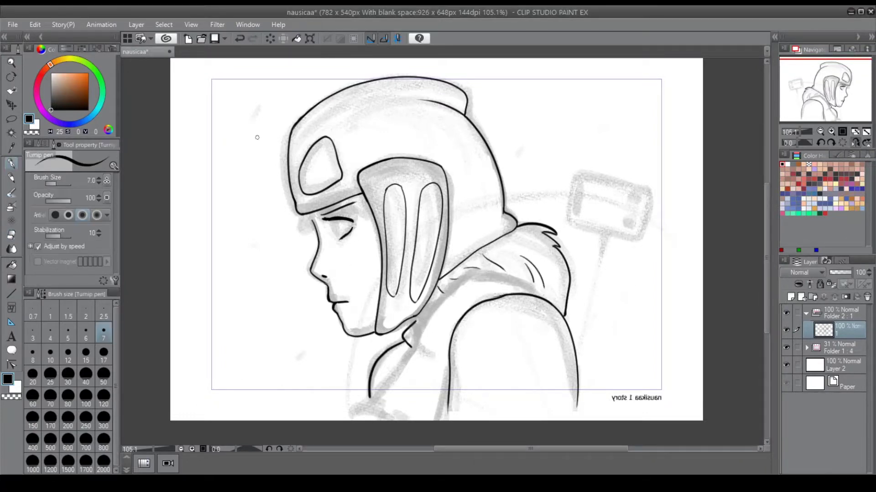
drag(427, 310, 413, 324)
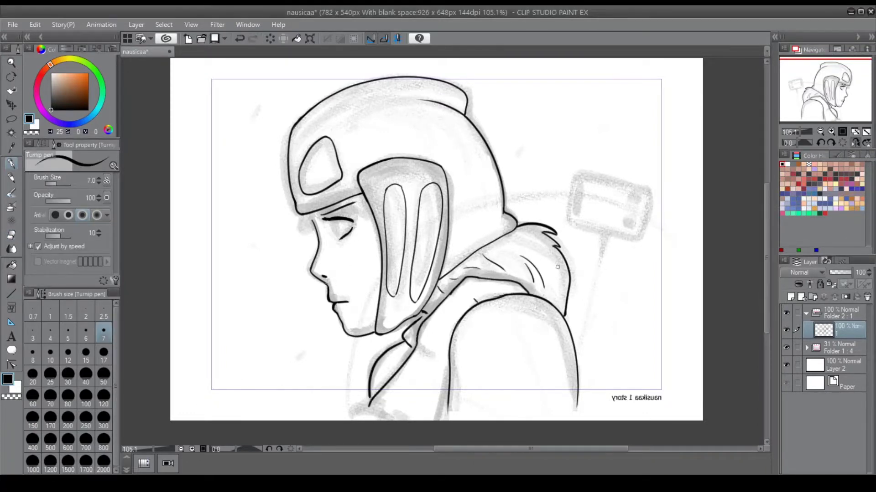
mouse_move(449, 360)
mouse_down()
mouse_move(439, 406)
mouse_move(463, 373)
mouse_up()
key(bracketright)
key(bracketright)
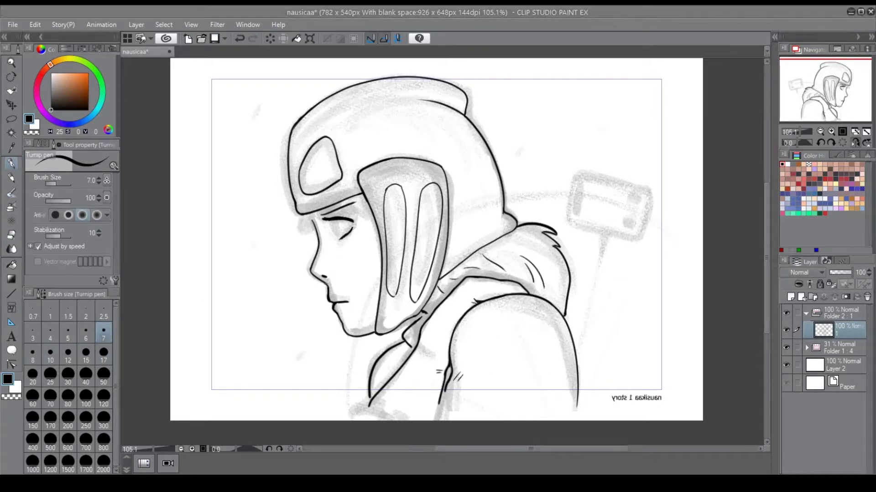
- Extend the helmet's crown crease on the first cel, hide the rough sketch folder and hatch the forehead emblem
drag(421, 99, 388, 99)
click(786, 348)
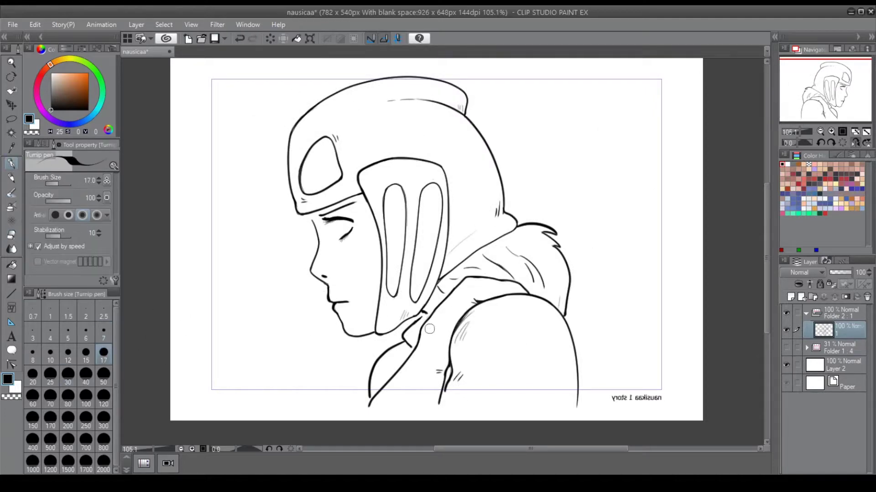
drag(311, 154, 319, 190)
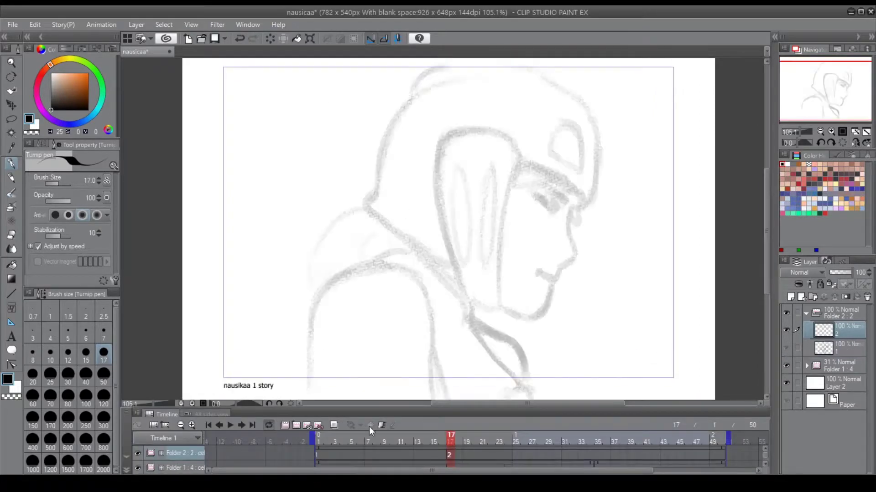
- Ink the facial profile, mouth, nostril and jaw on cel 2 at frame 17 with the Turnip pen at size 17
drag(574, 203, 543, 278)
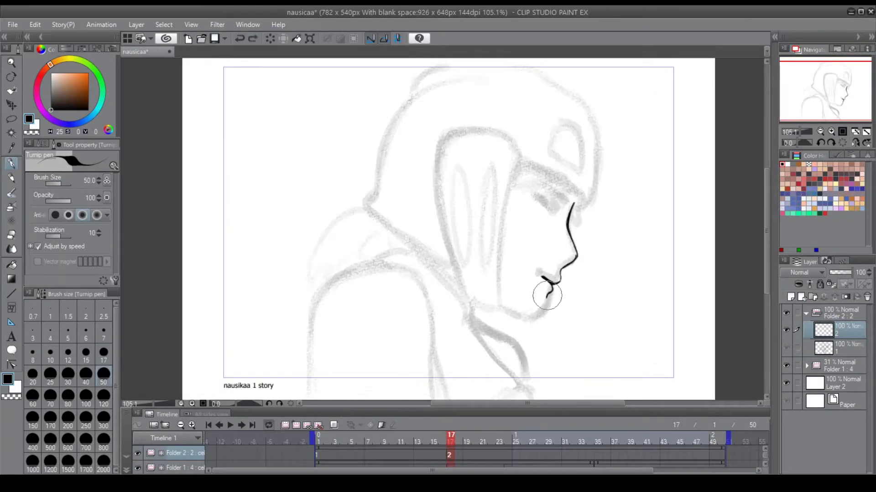
key(bracketleft)
key(bracketleft)
key(bracketleft)
key(bracketleft)
key(bracketleft)
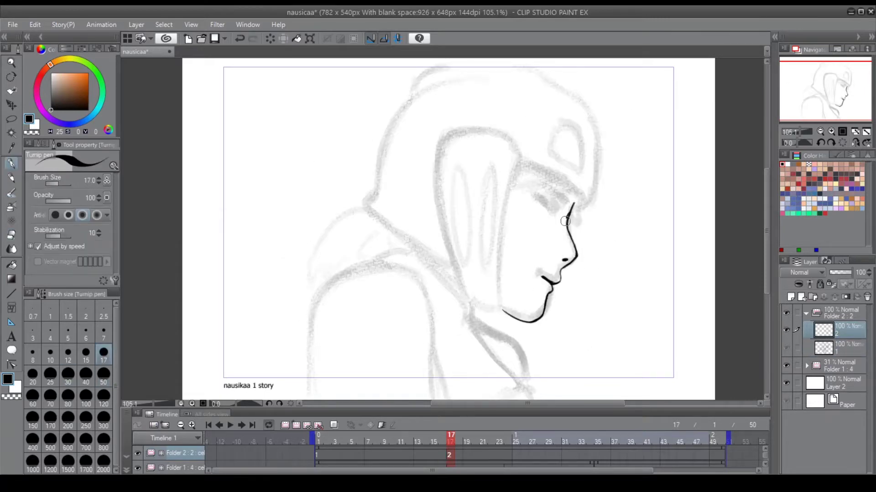
- Ink cel 2's ear flap with its two slots, the eye and the helmet outline using stabilization 26, flipping the view to check
drag(440, 148, 524, 158)
drag(468, 300, 497, 313)
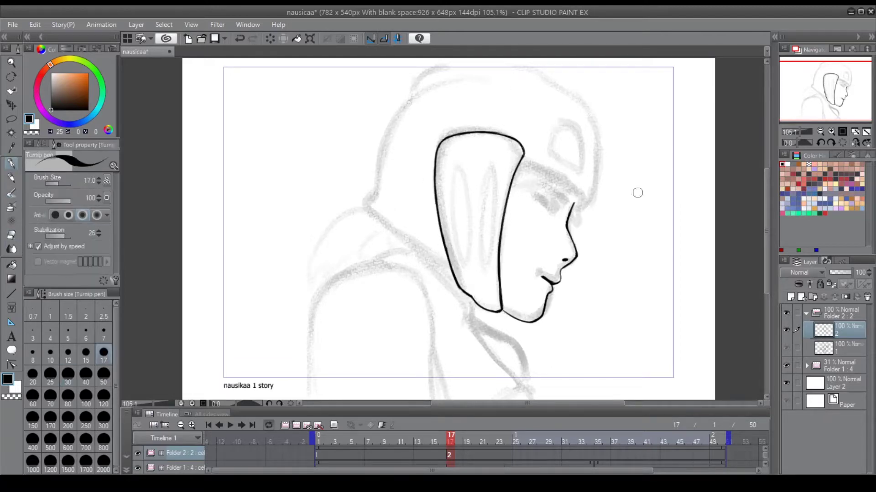
key(ctrl+h)
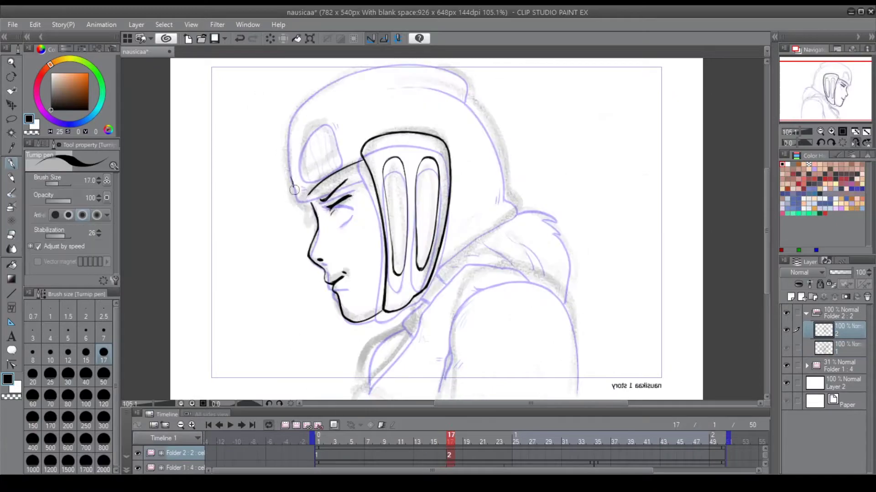
drag(294, 190, 309, 198)
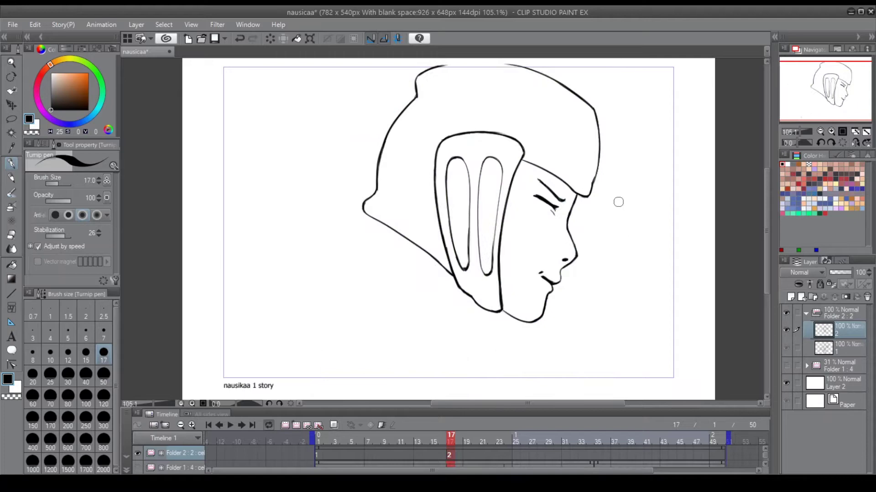
- Clean up cel 2's line art with the Hard eraser and ink the forehead emblem with curved stripes
key(e)
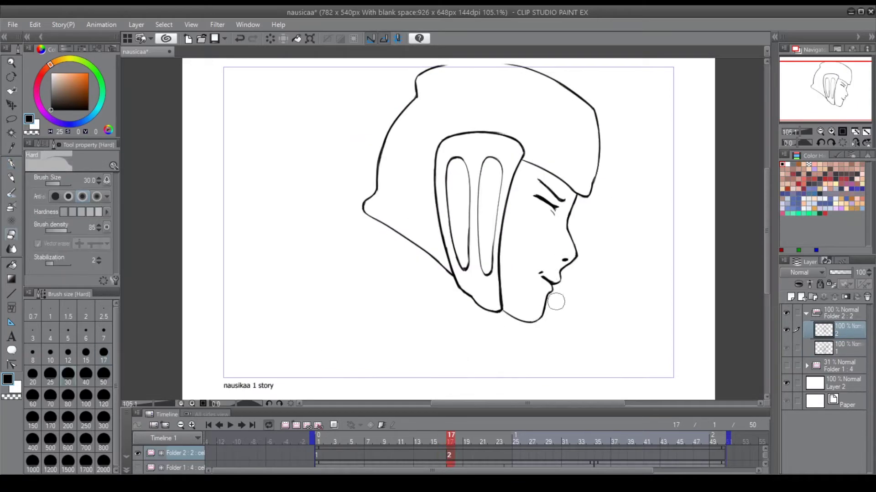
key(p)
key(ctrl+z)
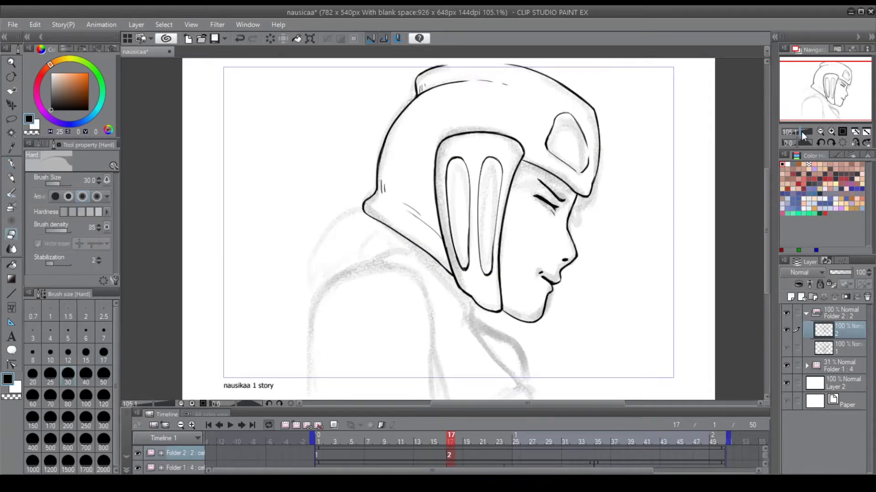
scroll(549, 150, up, 2)
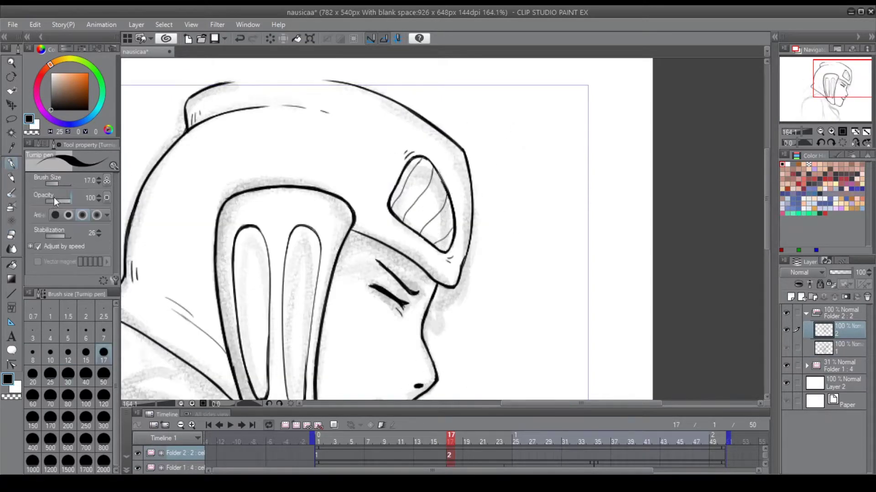
click(866, 133)
click(855, 132)
- Ink the hood's fur edge, shoulder, jacket collar and fold lines on cel 2, erasing stray overlaps
drag(360, 215, 325, 211)
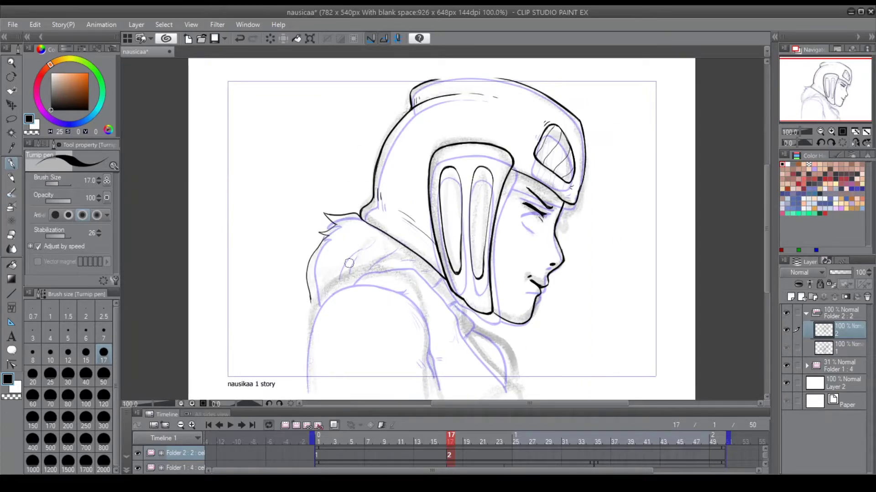
mouse_move(433, 262)
mouse_down()
mouse_move(422, 280)
mouse_move(407, 301)
mouse_up()
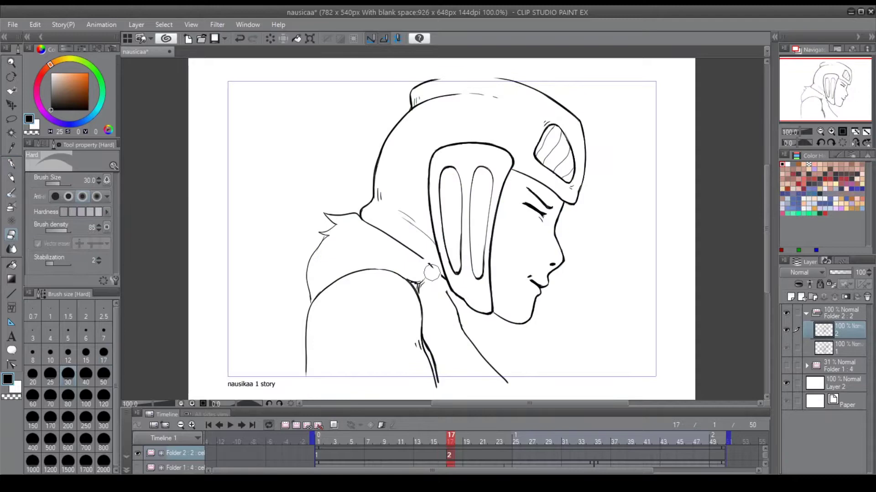
key(p)
key(ctrl+z)
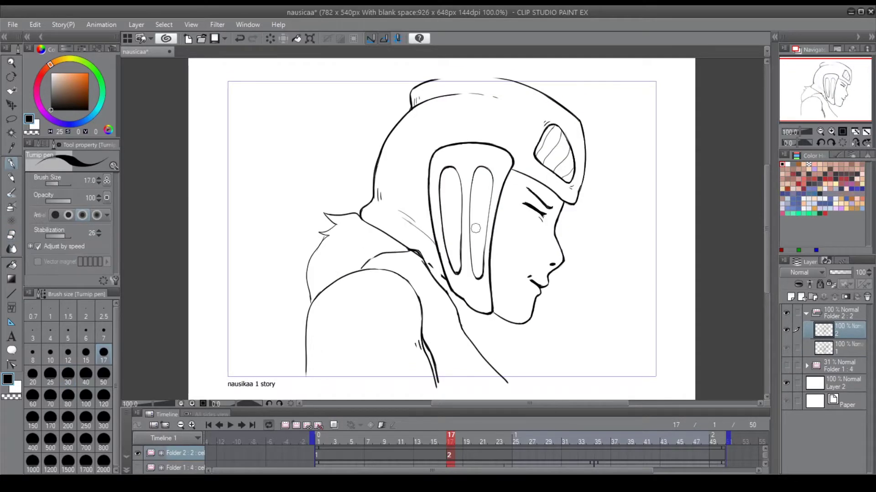
key(ctrl+z)
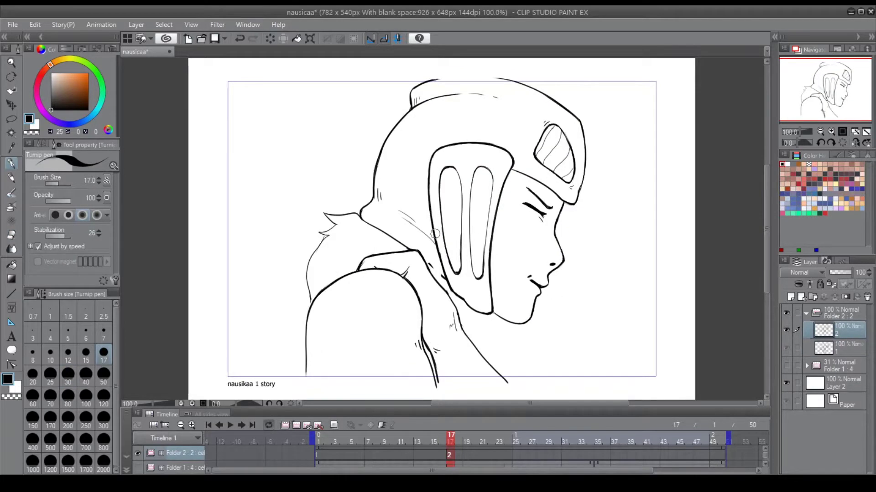
key(e)
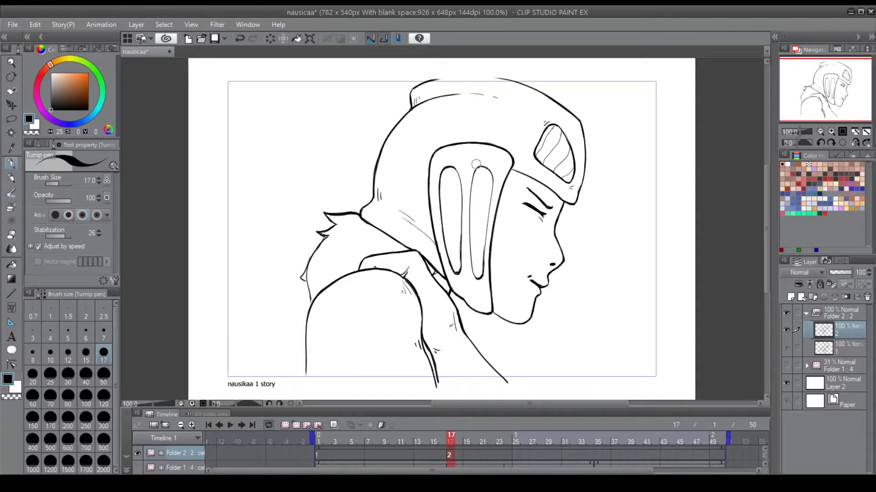
- Ink the in-between drawing on cel 1a using the onion skin, and move cel 2 to frame 17
key(p)
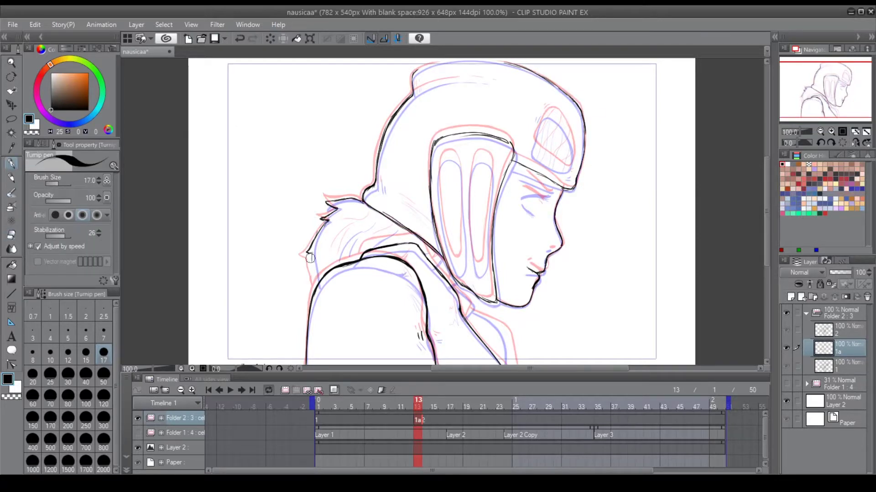
drag(422, 420, 447, 420)
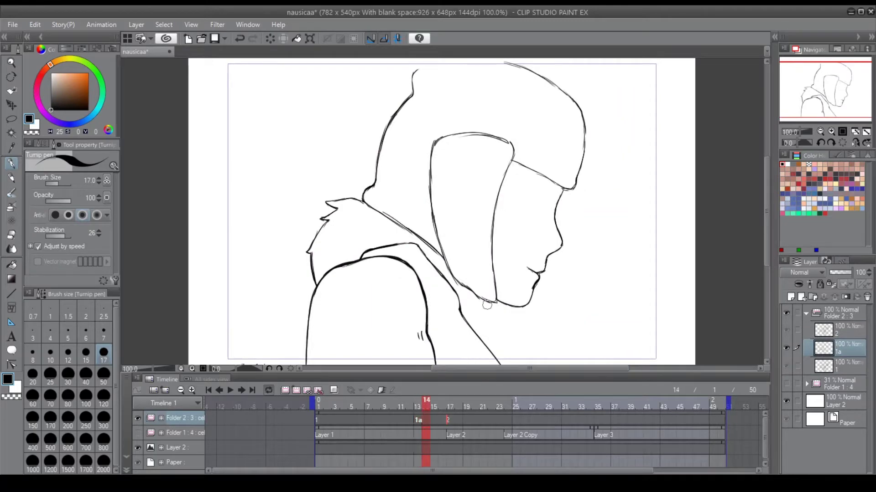
key(ctrl+z)
key(ctrl+z)
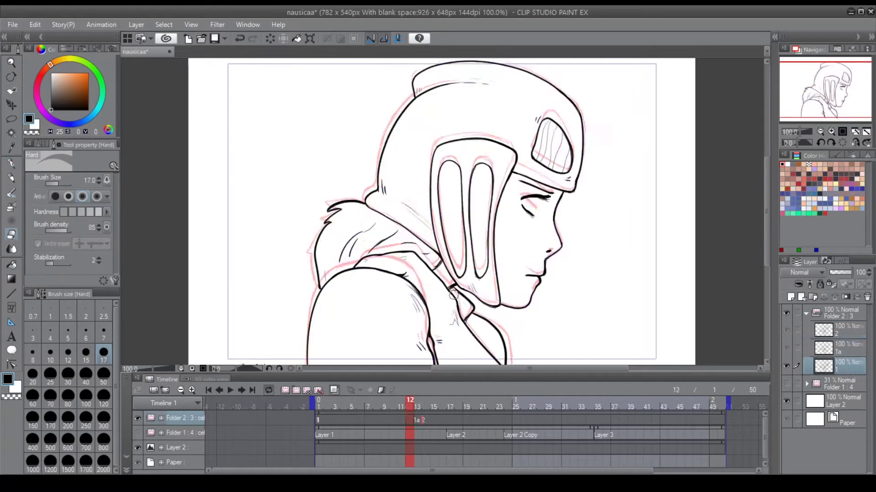
- Preview the animation, return to frame 13 and thicken the ear flap and slot outlines on cel 1a in the flipped view
click(230, 390)
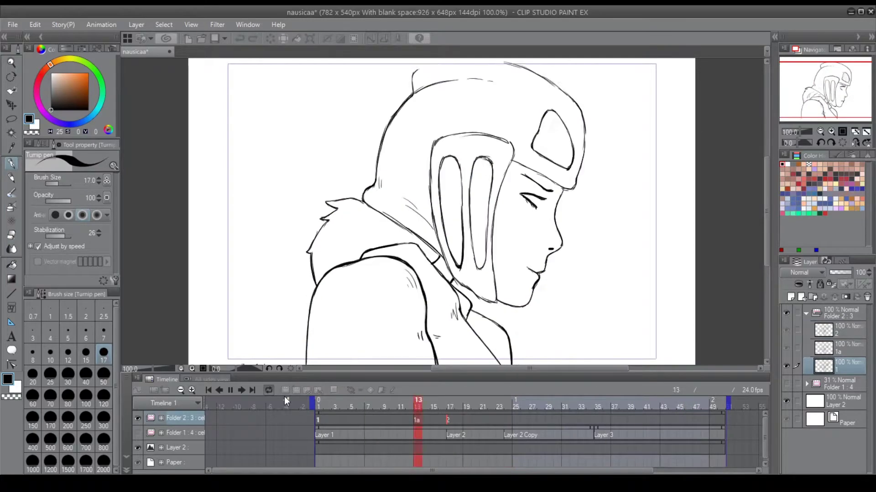
click(418, 406)
key(e)
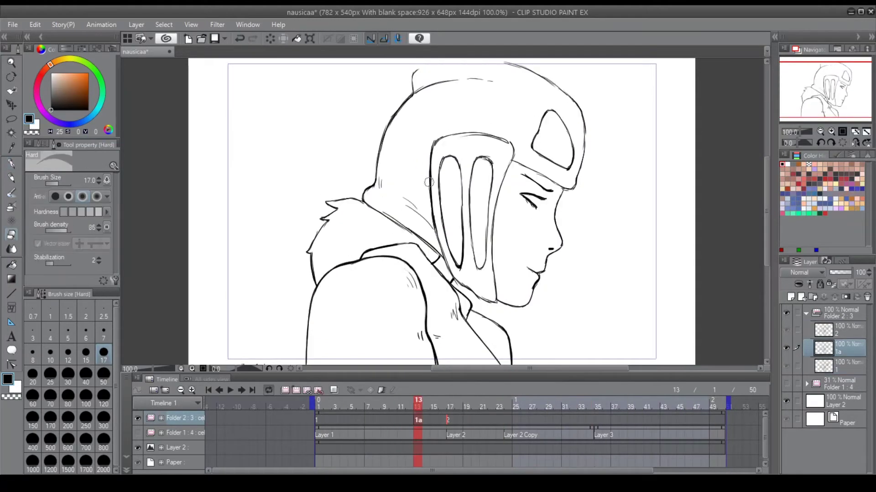
key(h)
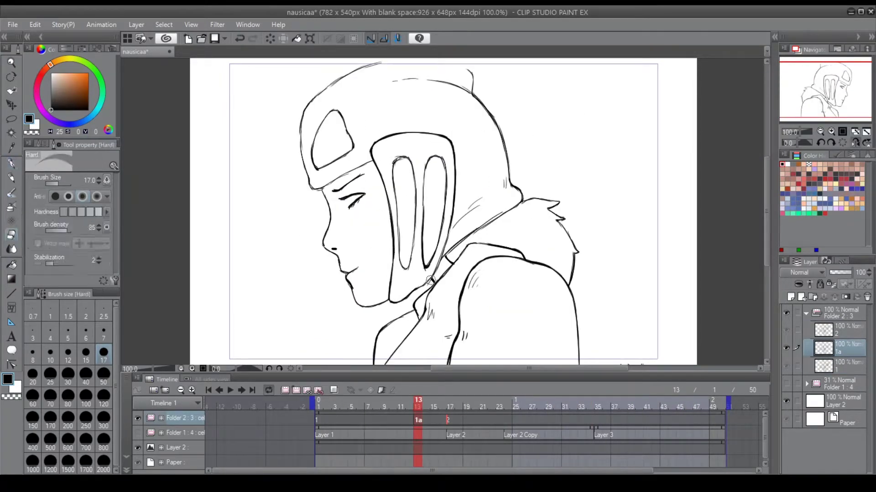
key(p)
key(ctrl+z)
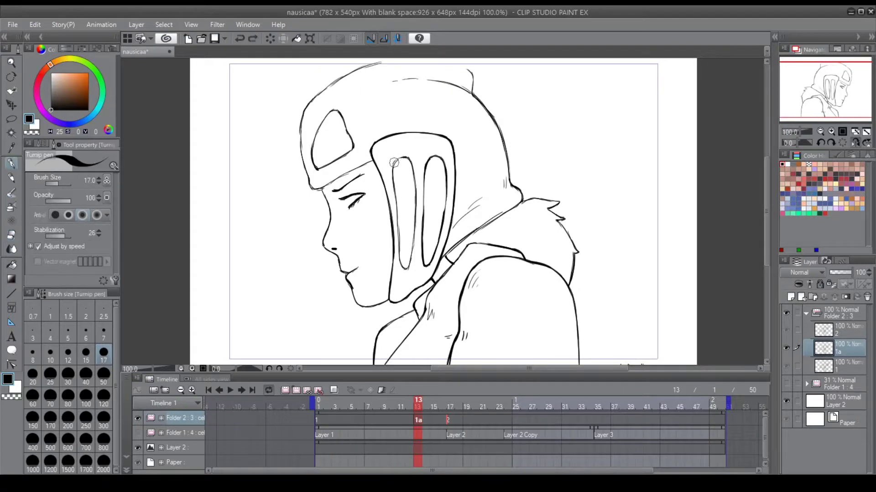
key(ctrl+y)
- Reinforce the helmet's brim, crown and hood-edge lines on cel 1a and clean them with the eraser
key(e)
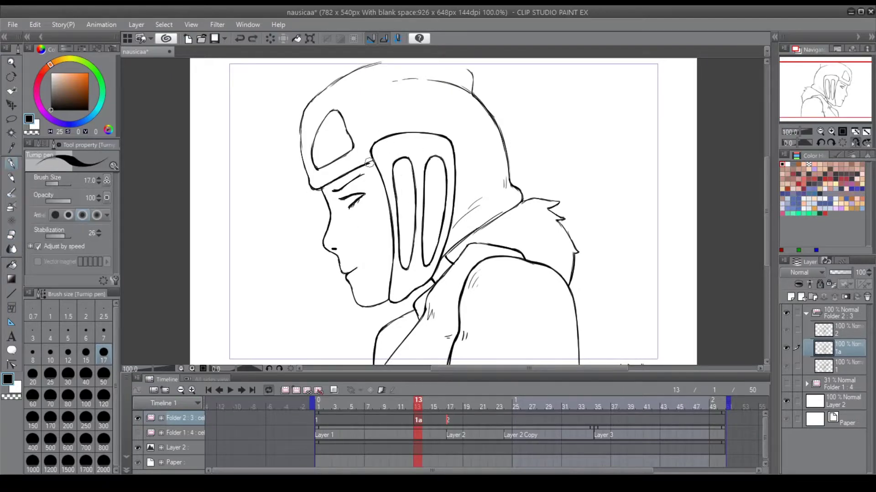
key(e)
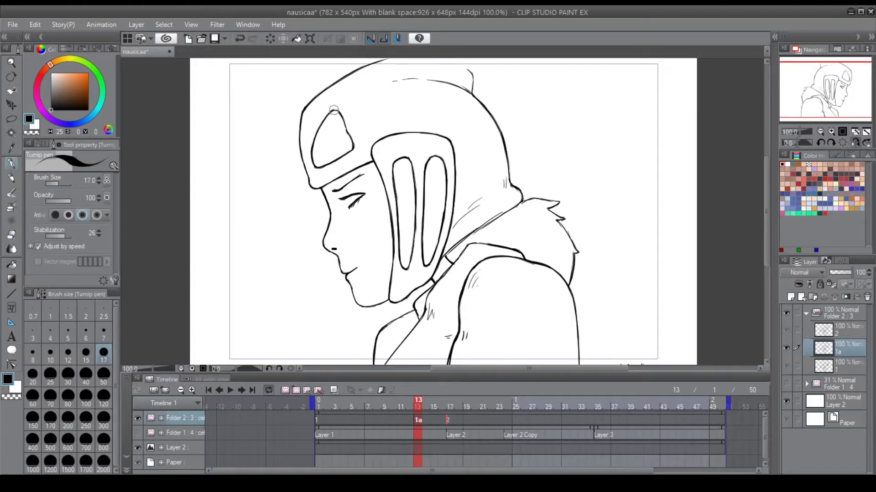
drag(470, 230, 442, 255)
key(e)
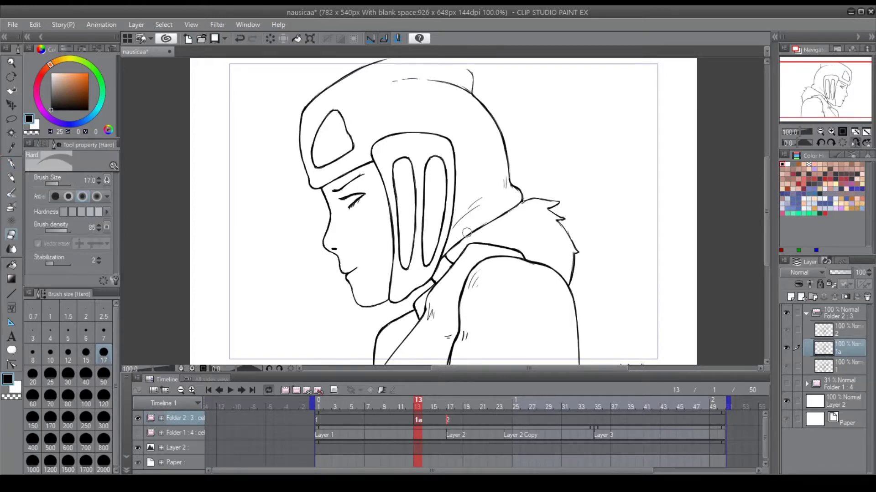
- Shift cel 1a to frame 15 while previewing the timing, and ink fur strands on its hood
key(Return)
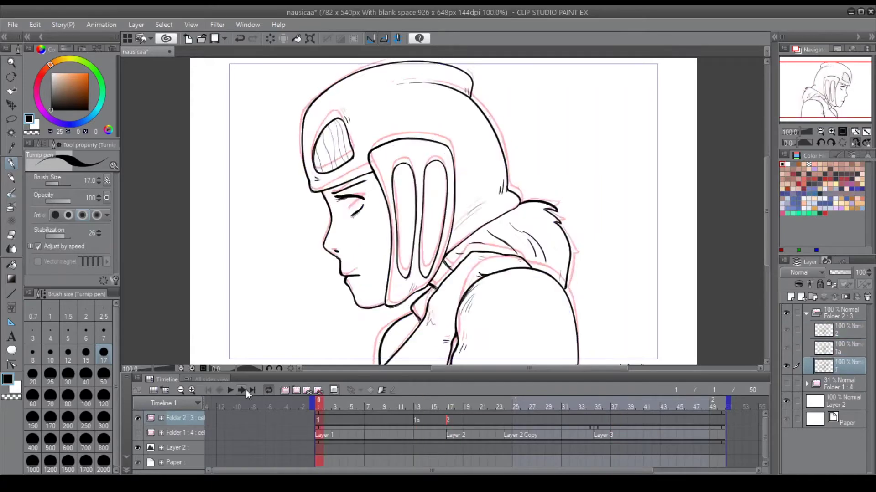
key(Return)
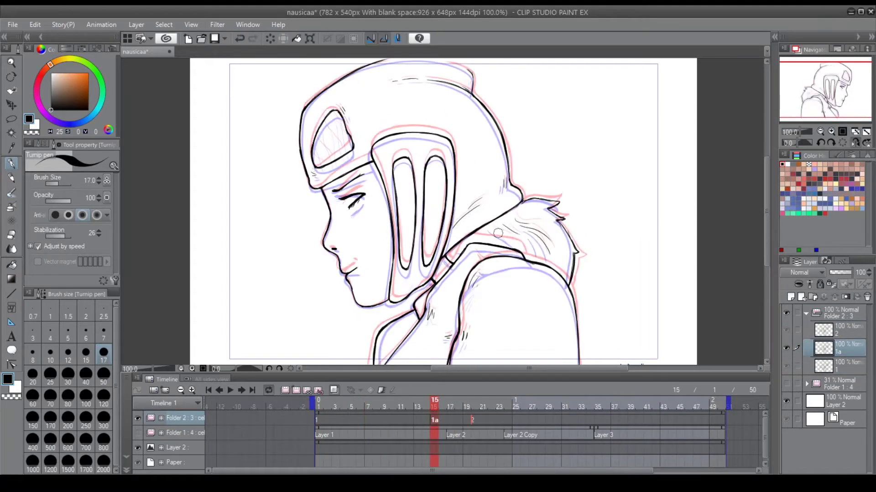
key(Return)
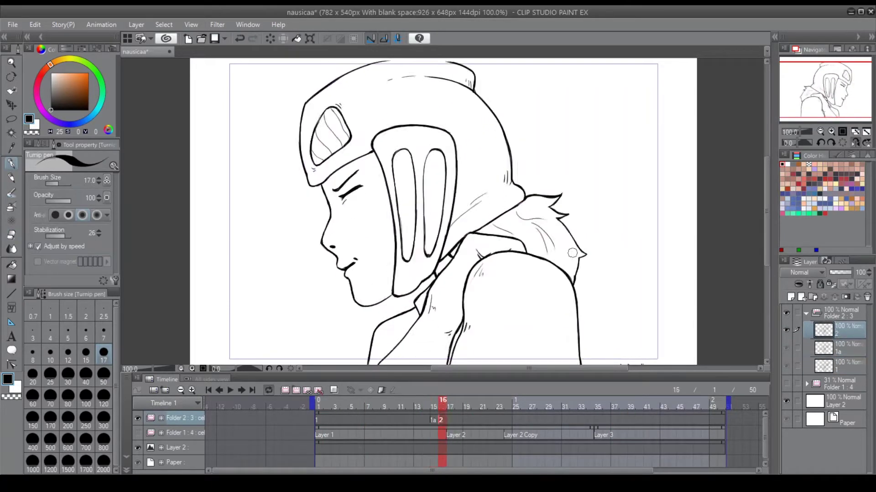
key(Return)
key(Return)
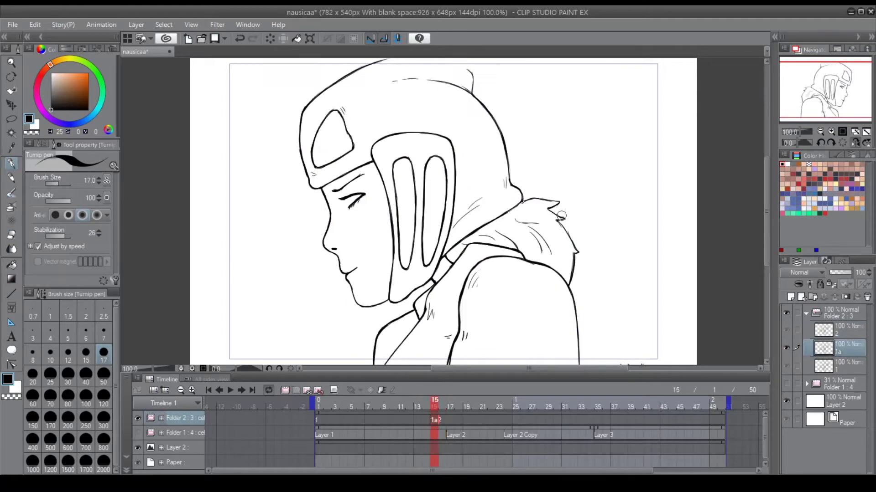
- Play back the head turn repeatedly to check the timing of cels 1a and 2
click(230, 390)
click(436, 403)
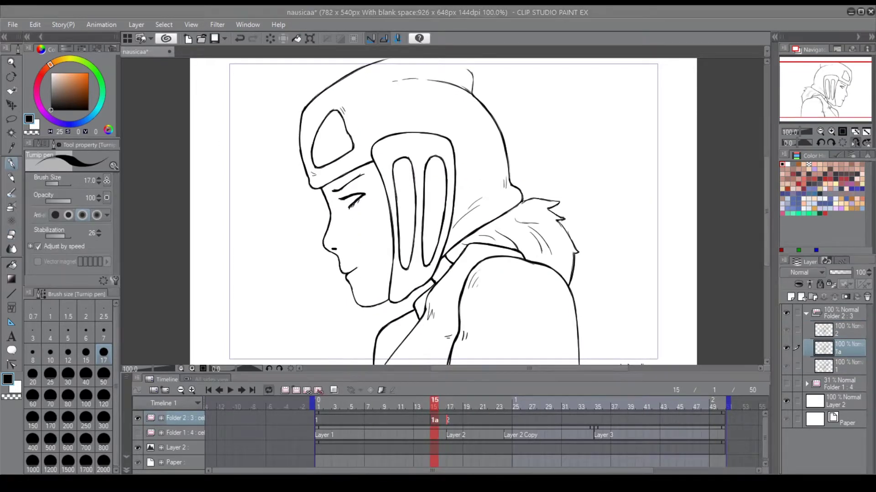
click(231, 391)
click(230, 390)
click(425, 404)
click(434, 420)
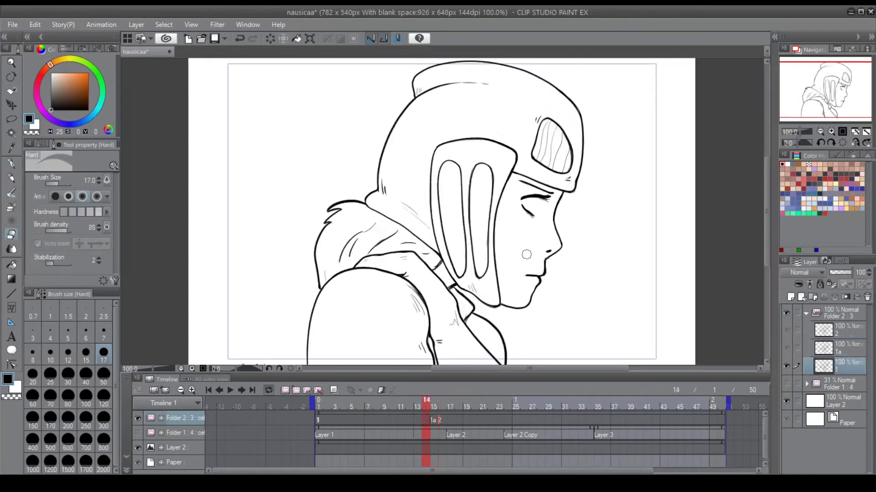
- Draw the curved stripes inside the forehead emblem on cel 1a at frame 15 after previewing the motion
key(e)
key(Return)
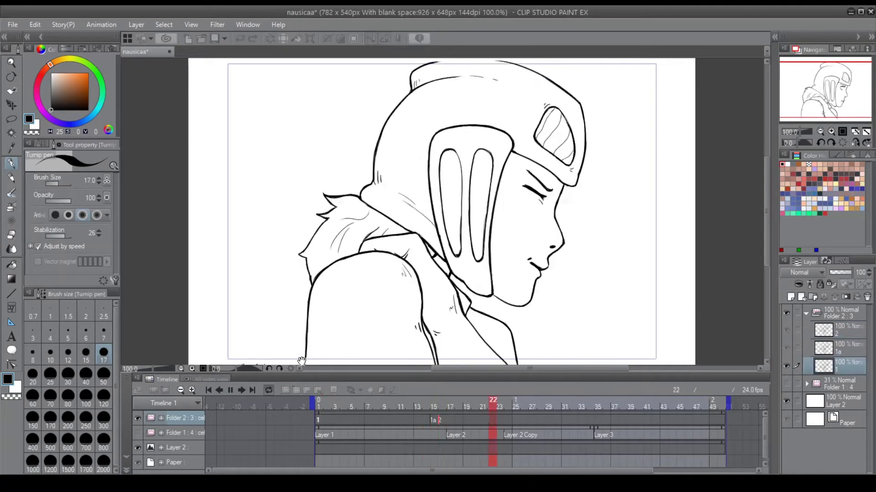
key(Return)
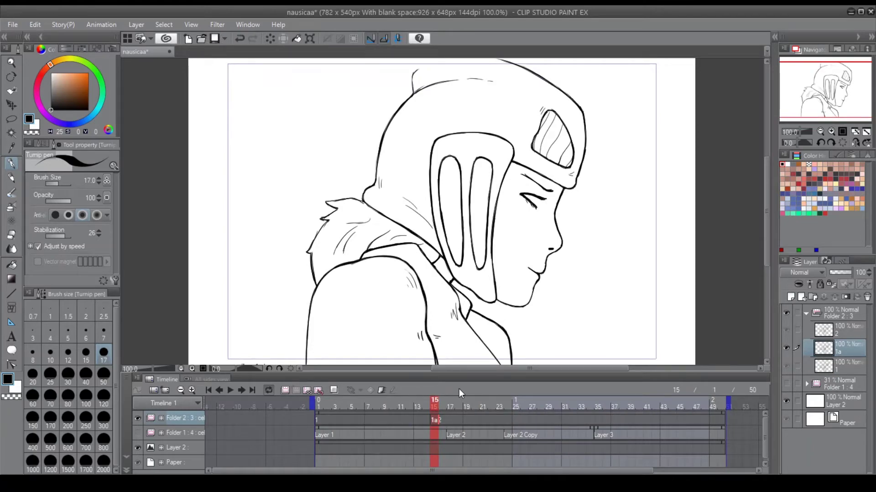
click(436, 403)
key(e)
- Set cel 2 to start at frame 17 and play the animation to check the new timing
click(230, 391)
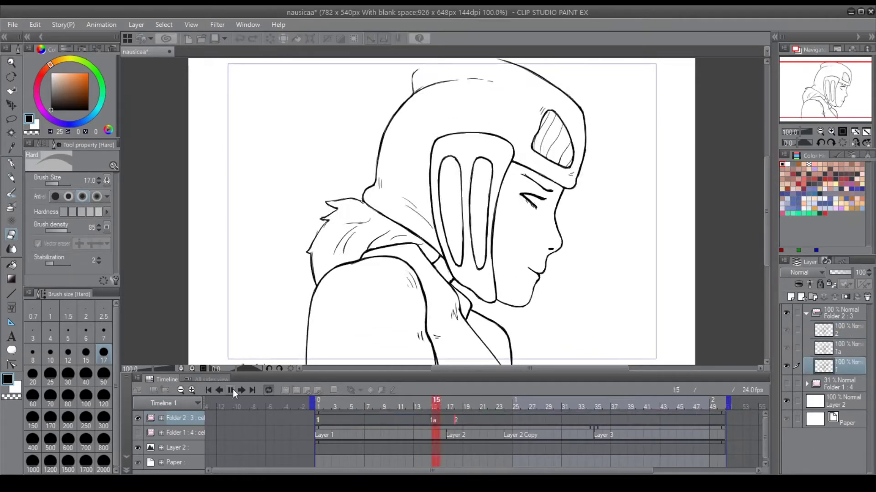
click(231, 390)
key(Return)
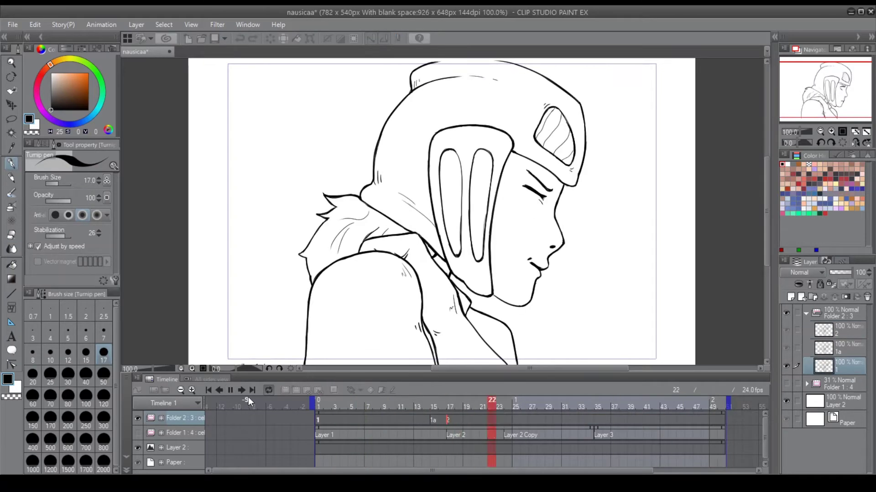
- Preview the animation and shift cel 2 to start at frame 19, checking cel 1a at frame 15
click(231, 390)
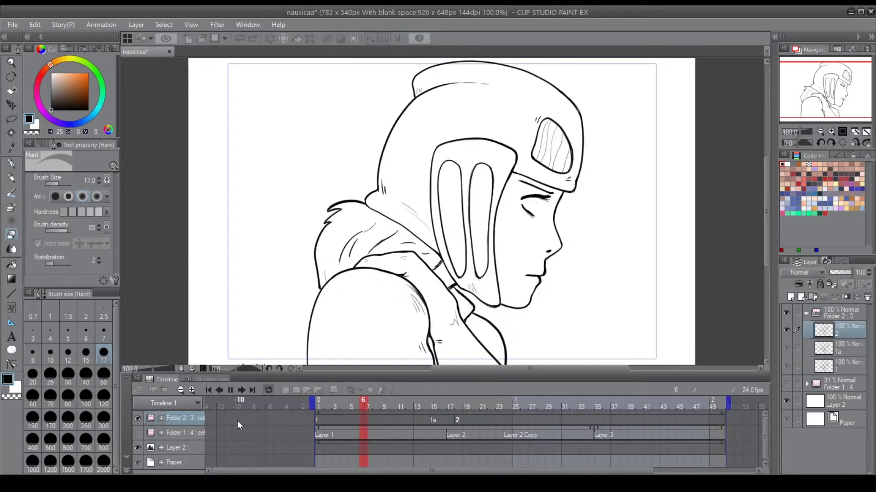
click(434, 407)
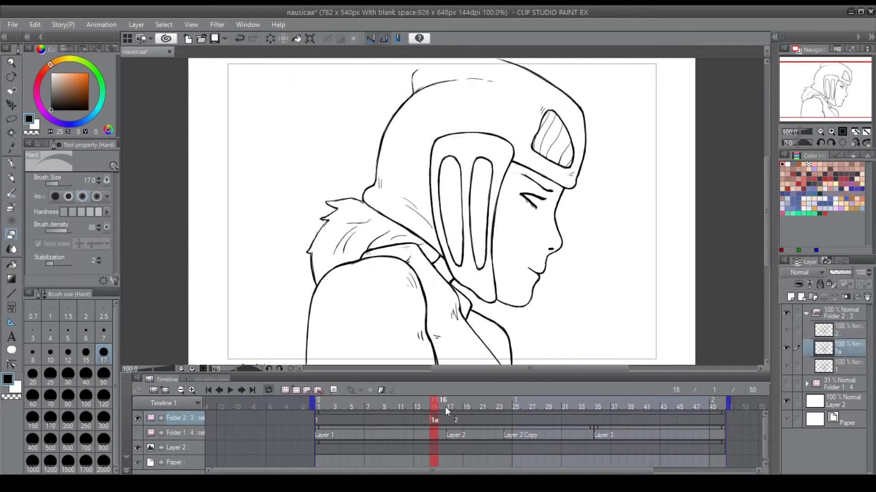
key(Return)
key(Return)
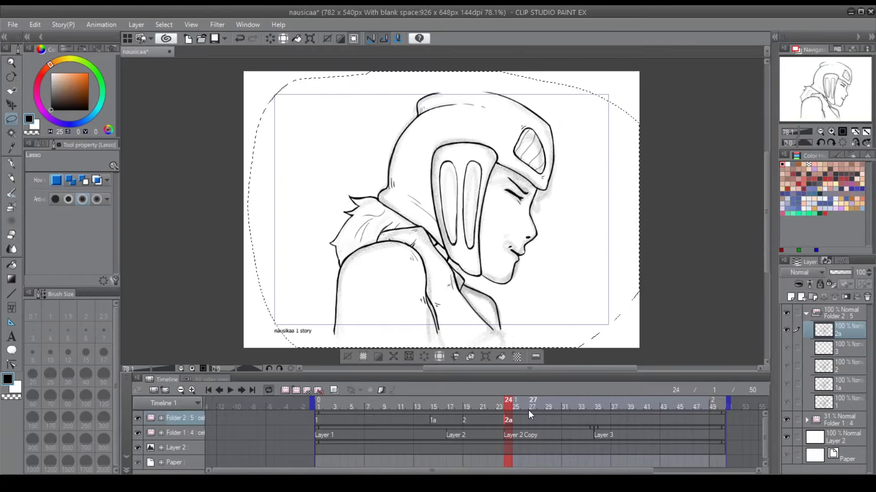
- Redraw the mouth as open and rework the collar on cel 2a at frame 24, and shift cel 2 to frame 20
key(ctrl+z)
key(p)
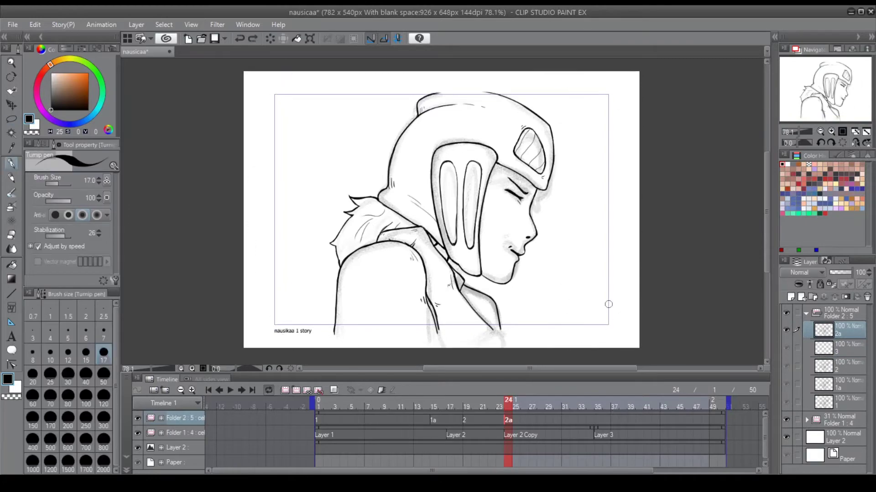
click(831, 132)
click(230, 390)
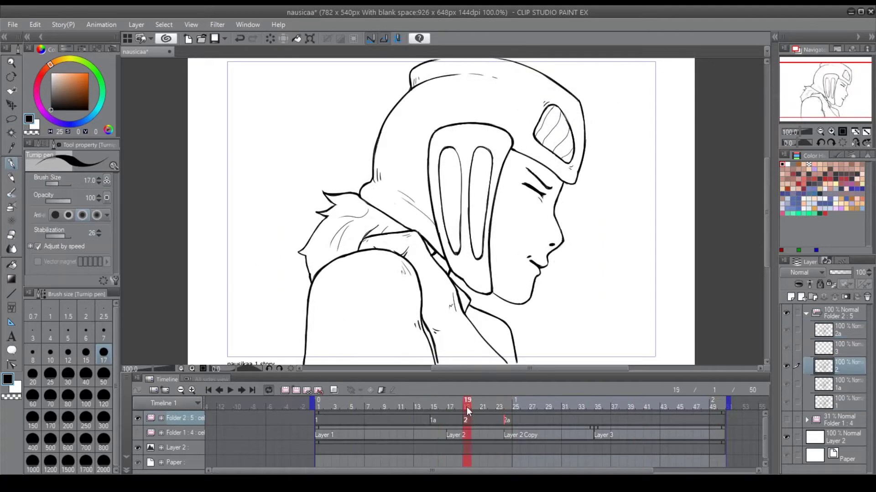
key(ctrl+z)
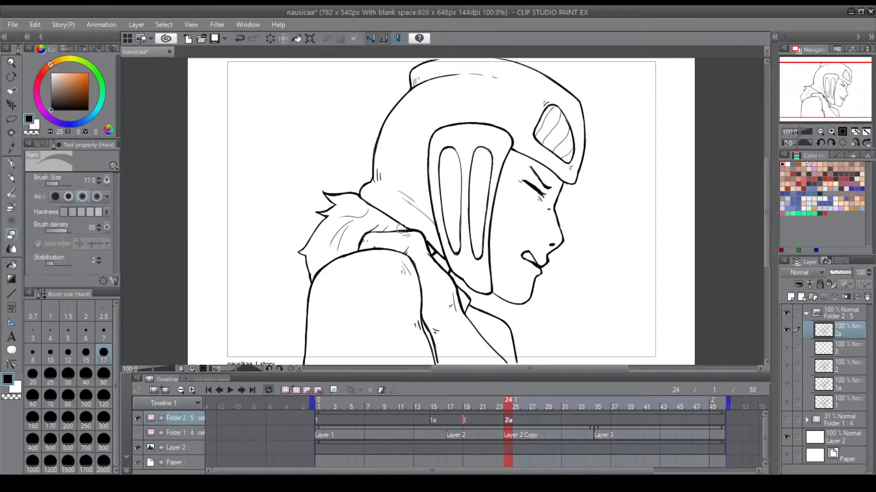
click(230, 390)
key(Return)
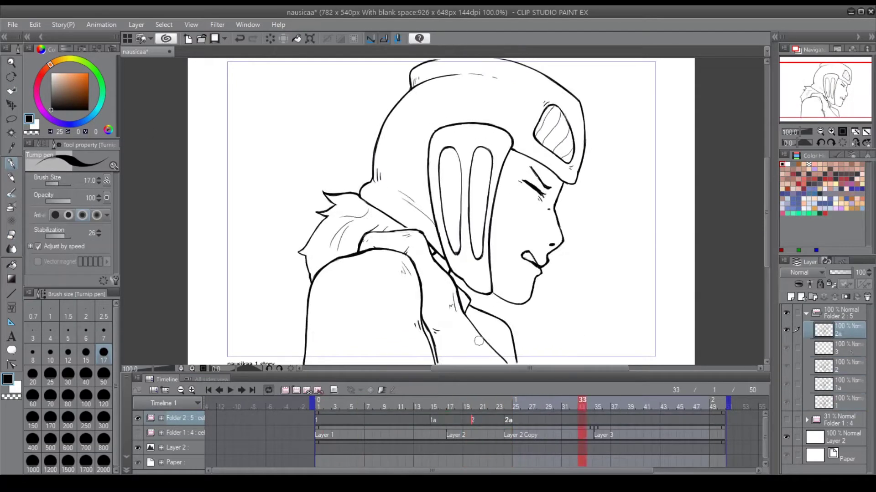
- Redraw the ear flap, its slots and the brim slightly higher on cel 2a, and transform the helmet's upper crest
key(e)
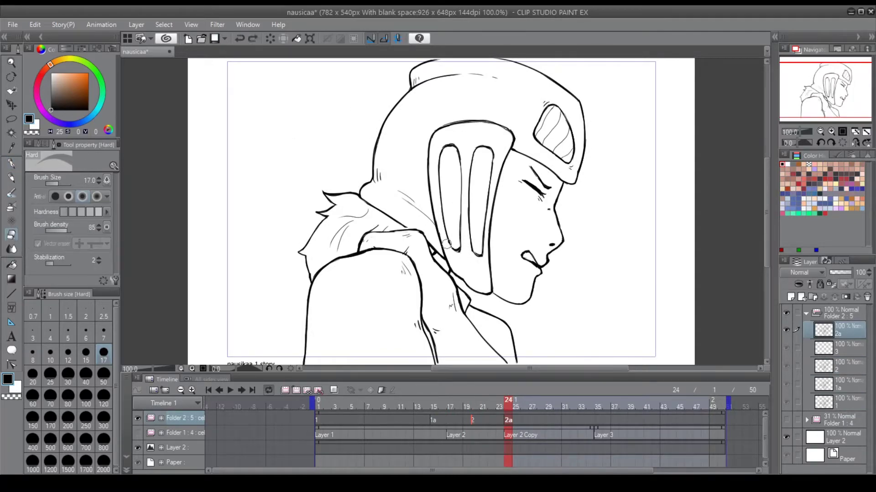
key(e)
key(e)
key(e)
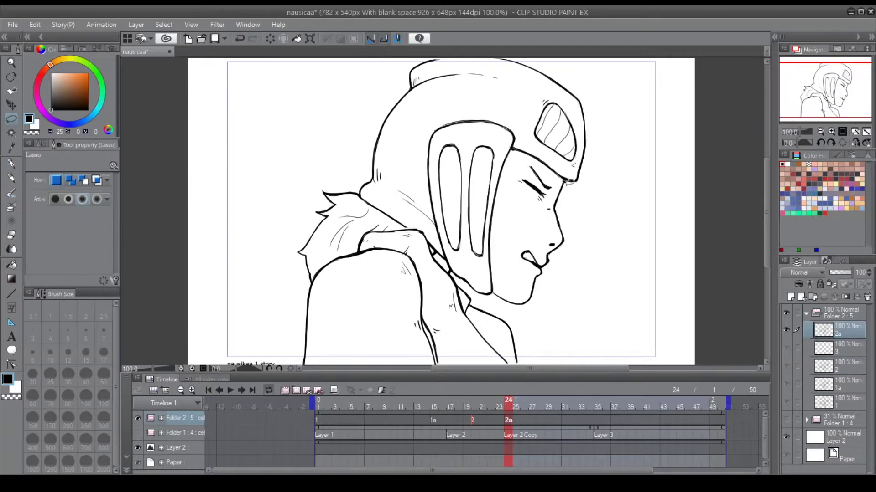
key(e)
scroll(380, 177, up, 1)
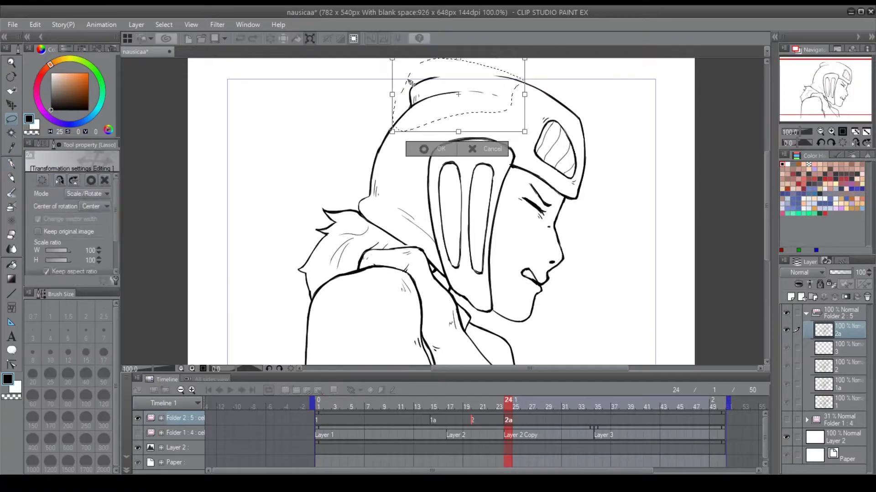
key(e)
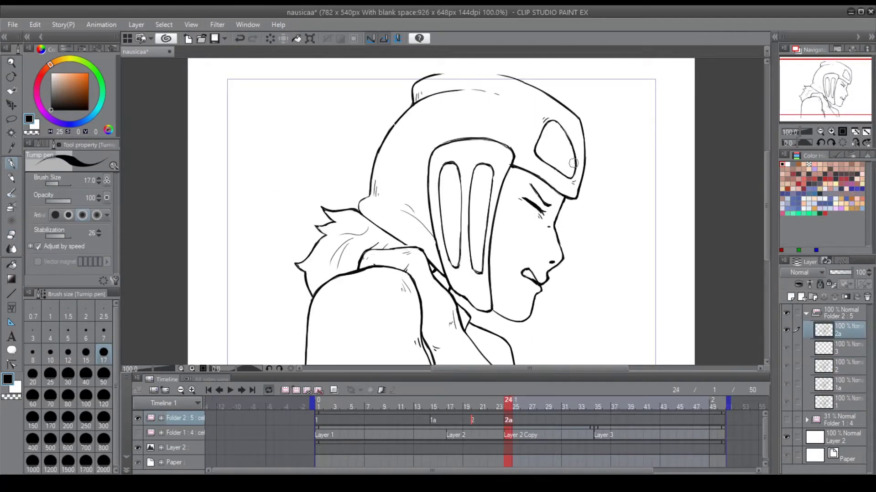
- Draw four curved stripes inside the forehead emblem on cel 2a and redraw the chin line
drag(542, 157, 557, 125)
drag(547, 162, 565, 130)
drag(552, 169, 570, 139)
drag(561, 172, 573, 151)
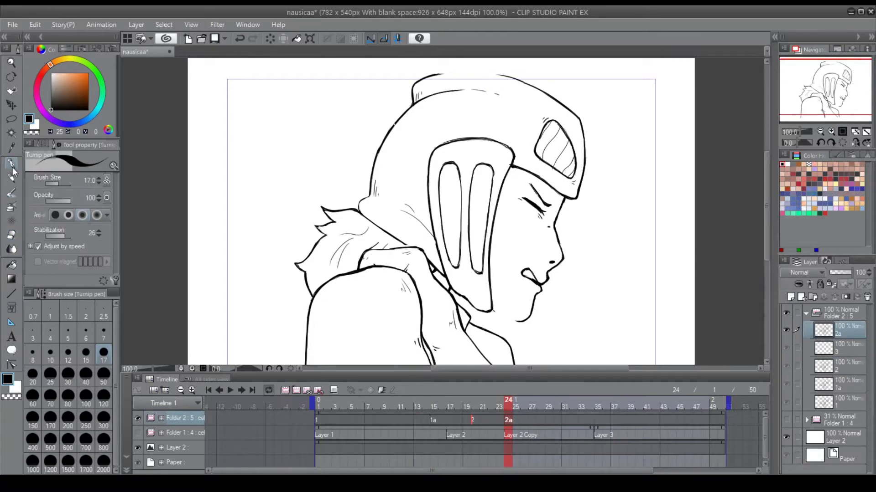
key(e)
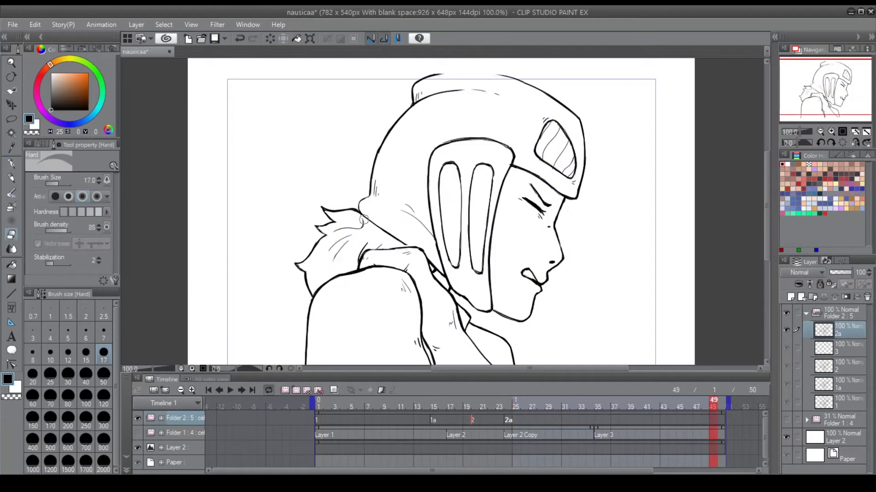
- Preview the timing, create cel 2b as a variation of 2a, and alternate both cels at frames 26, 28, 30 and 32
click(231, 391)
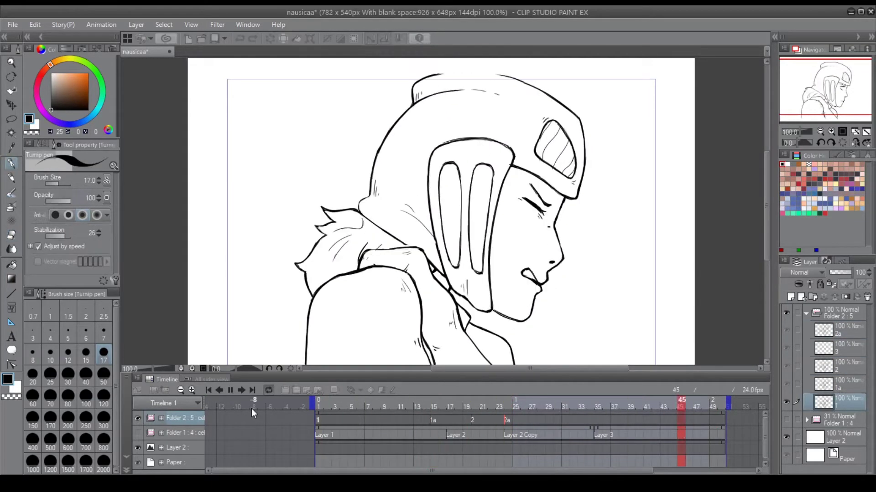
key(p)
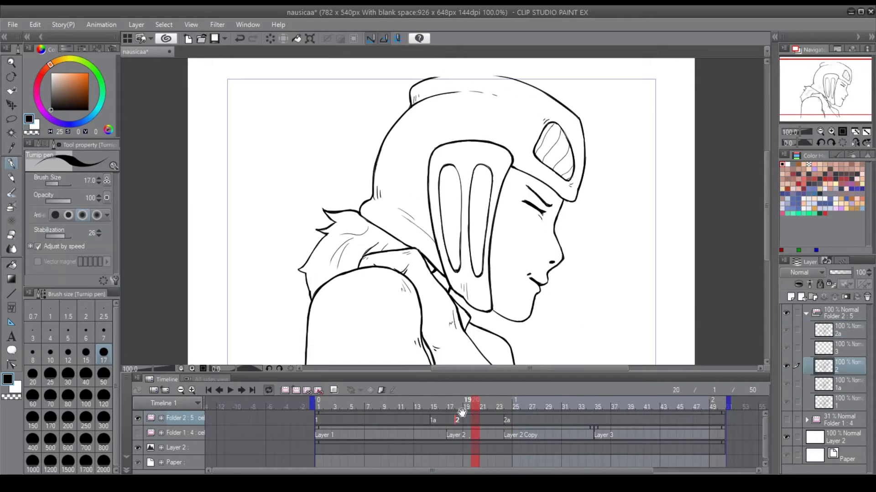
click(540, 418)
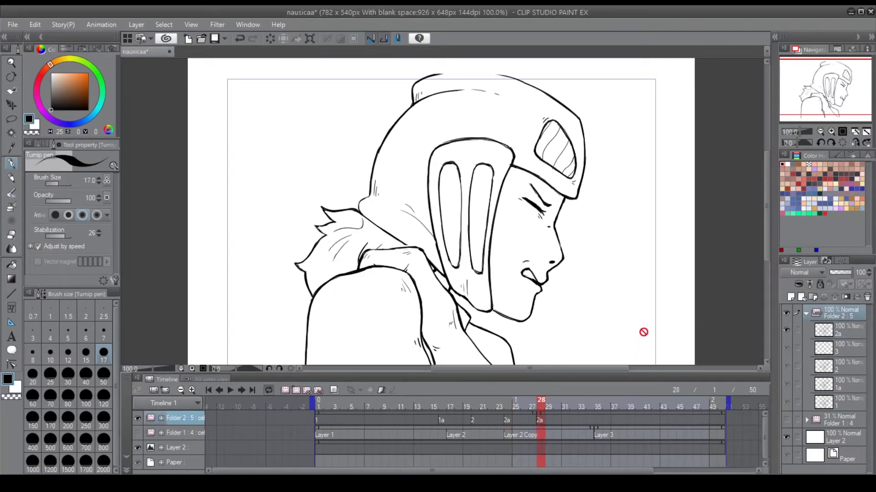
click(540, 420)
click(535, 420)
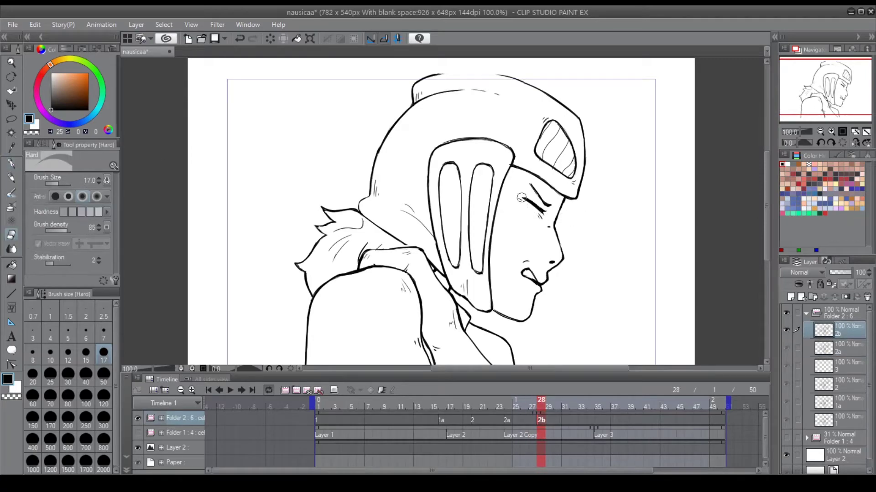
key(space)
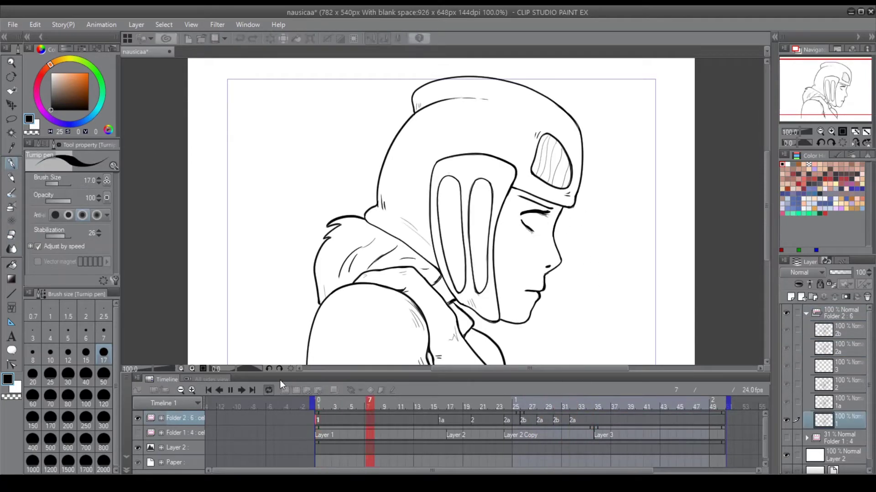
- With onion skin enabled, redraw the mouth slightly open on the duplicate cel 2 Copy at frame 22
key(space)
click(333, 390)
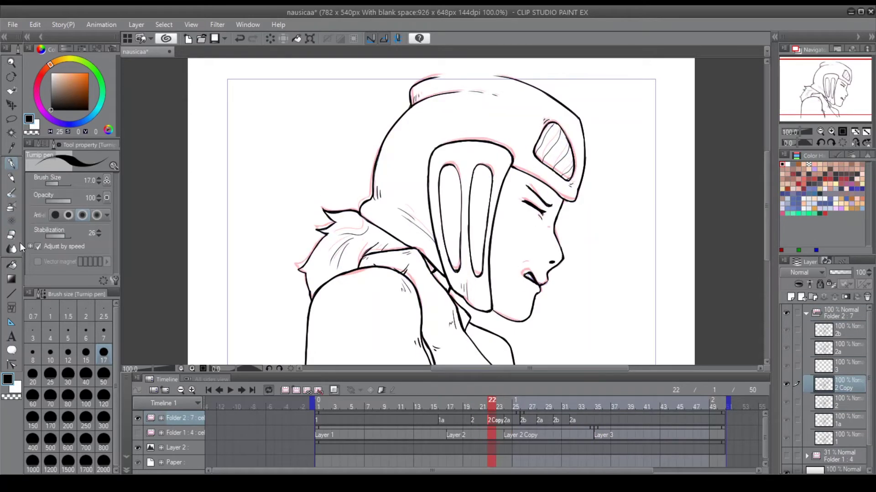
key(space)
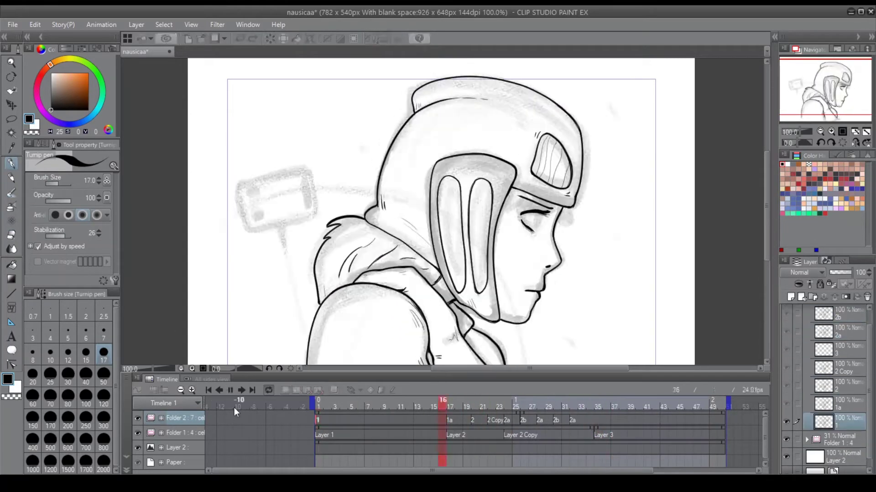
- Ink the face profile and ear flap outline over the rough sketch on a new Layer 4 cel at frame 37
click(230, 390)
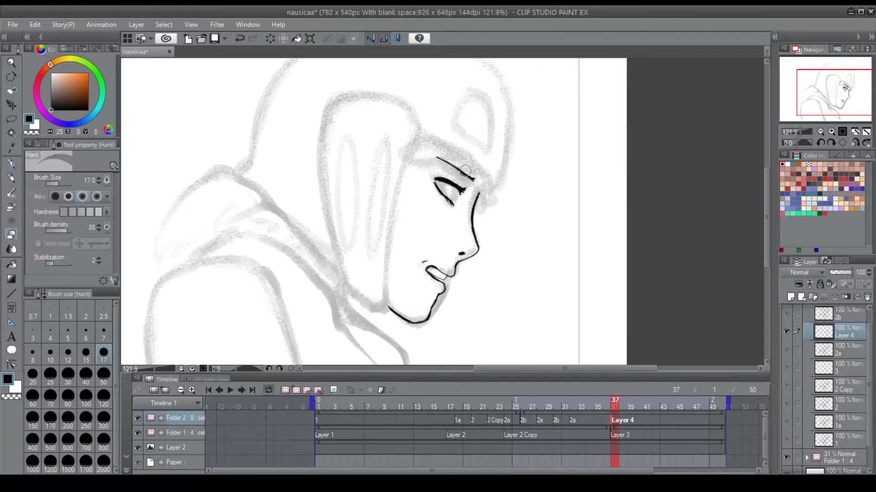
drag(326, 218, 385, 313)
drag(387, 312, 324, 214)
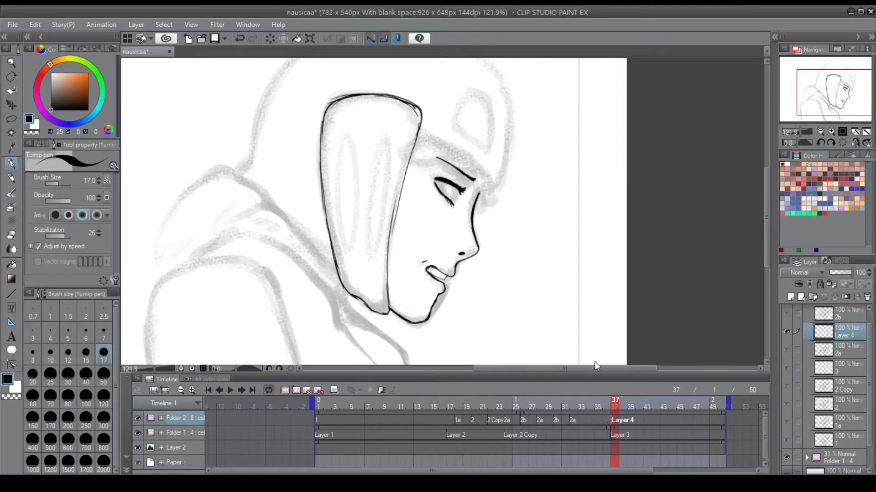
- Add two long rounded slots inside the ear flap and place Layer 4 at the top of Folder 2
key(m)
click(792, 354)
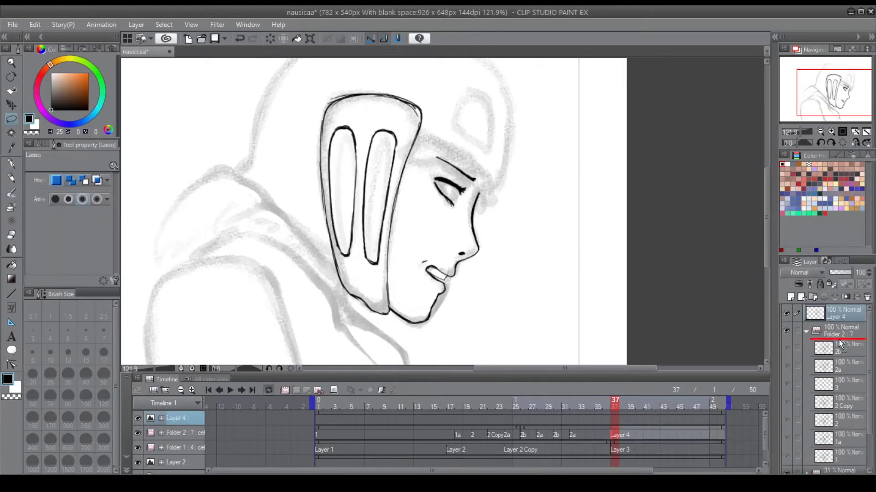
key(p)
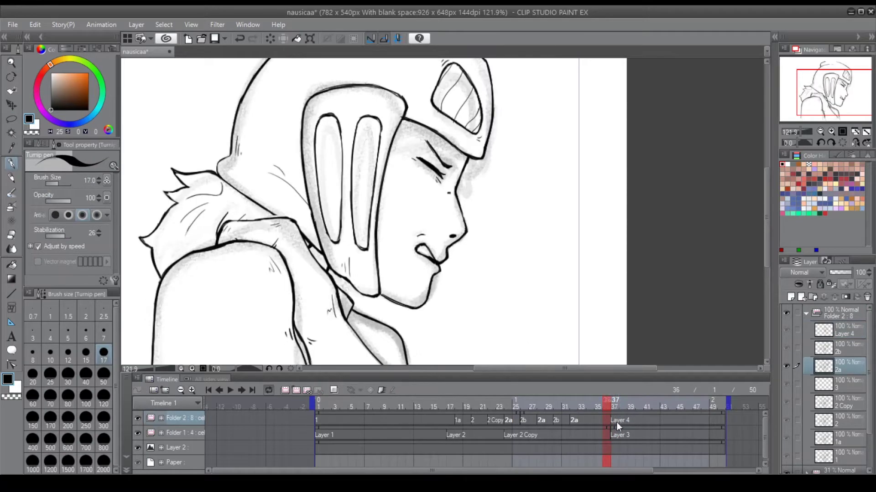
- Examine cel 2a at frames 24 and 28 against the rough sketch
click(507, 420)
key(e)
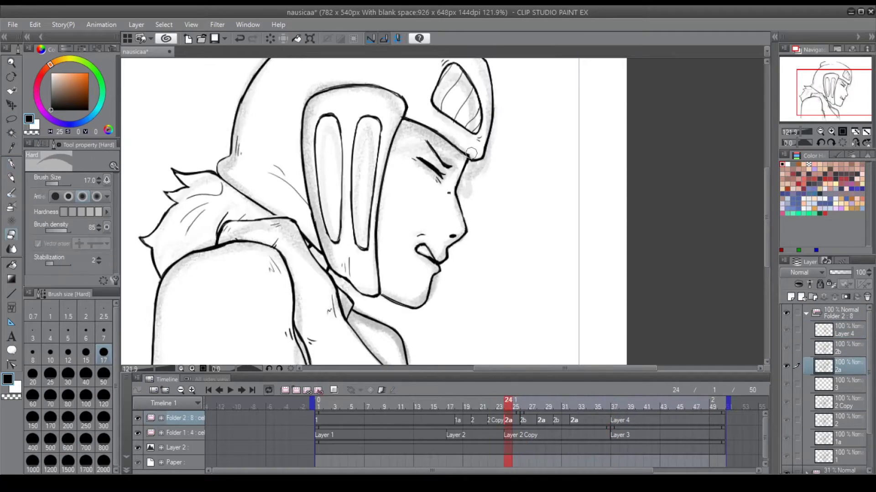
click(536, 417)
key(e)
click(233, 391)
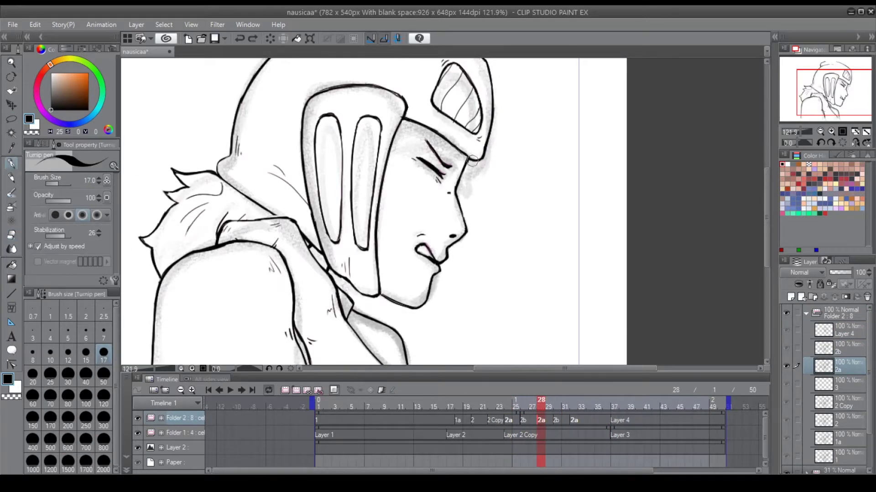
- Ink the helmet's outer contour, brim and neck edge on Layer 4 at frame 37
click(617, 420)
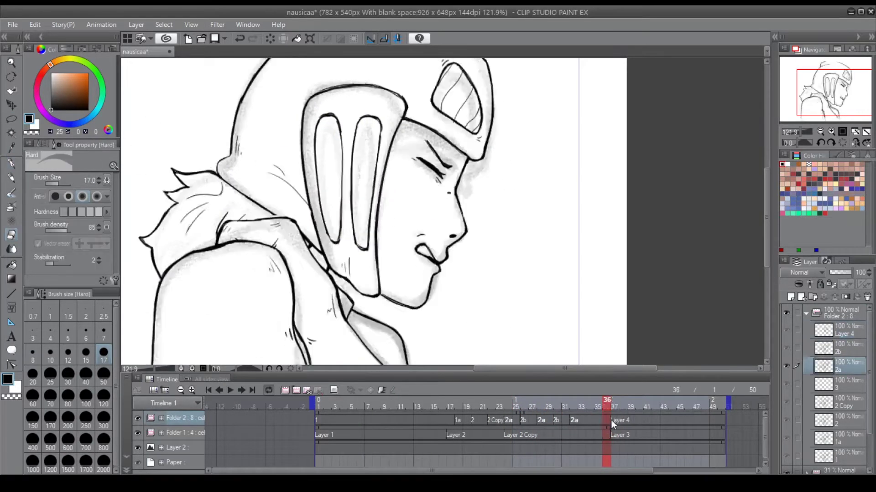
key(p)
scroll(447, 77, up, 2)
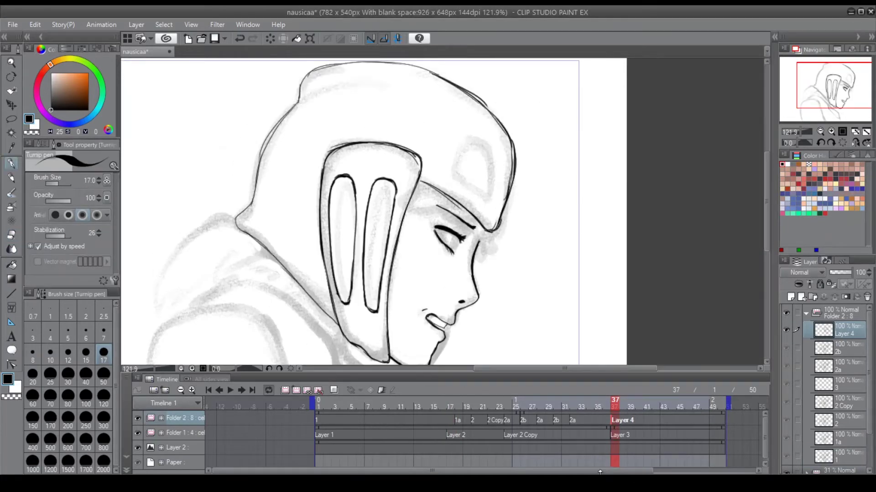
- Copy the striped forehead emblem from cel 2a onto the helmet on Layer 4 at frame 37
key(l)
click(609, 426)
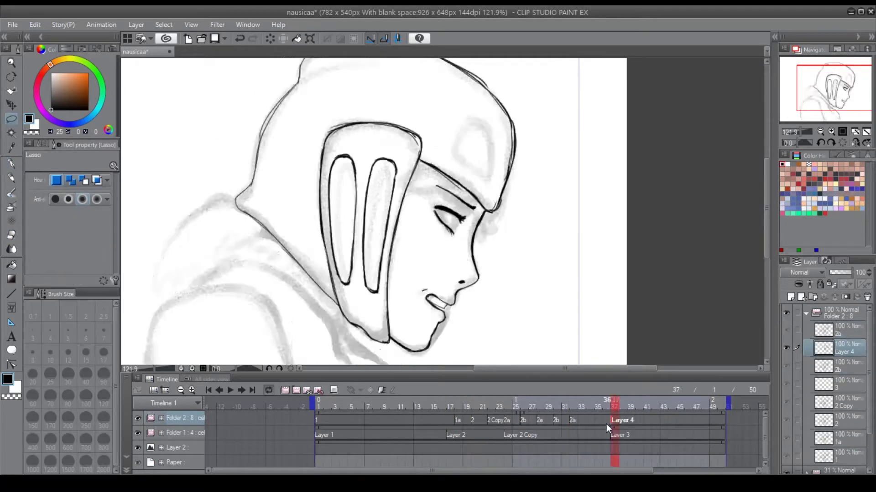
key(ctrl+z)
key(ctrl+z)
key(ctrl+z)
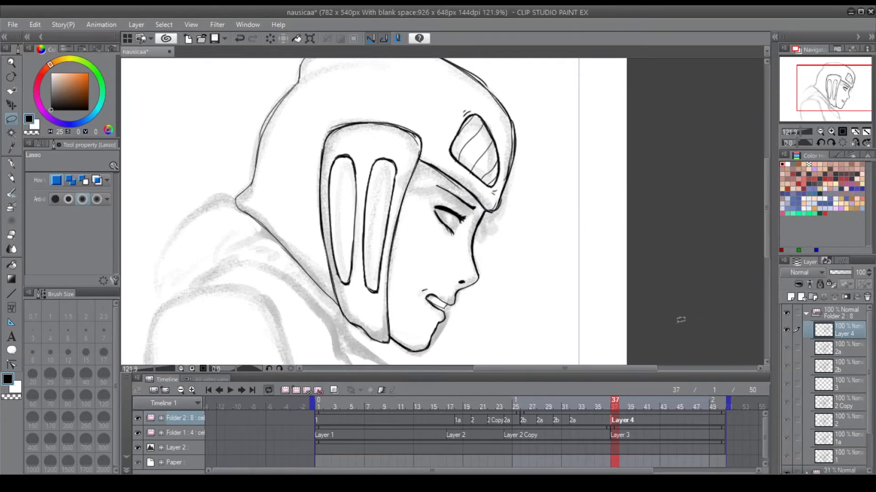
- Strengthen the helmet's neck edge line on Layer 4 and compare the drawing with cel 1 at frame 9
key(p)
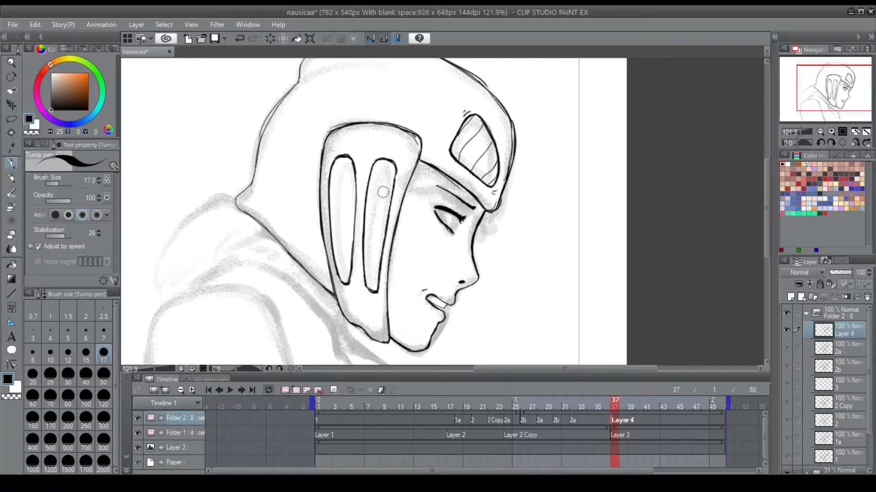
key(ctrl+z)
key(ctrl+y)
key(ctrl+z)
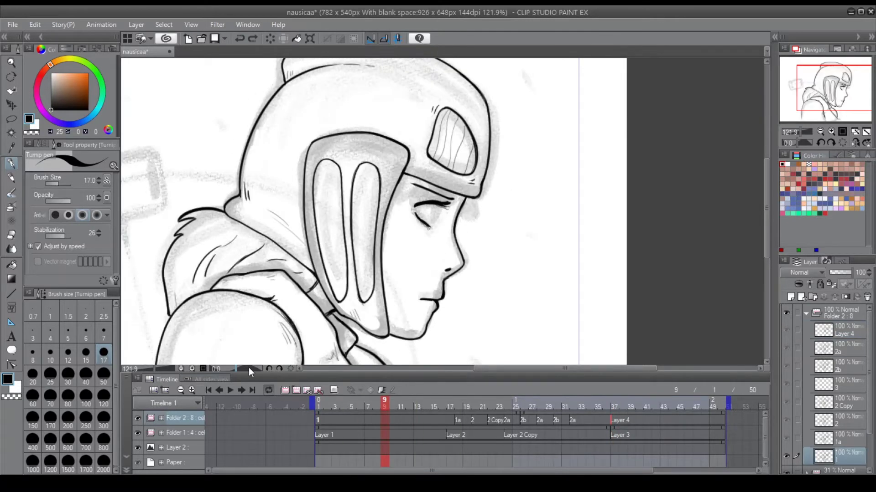
key(ctrl+y)
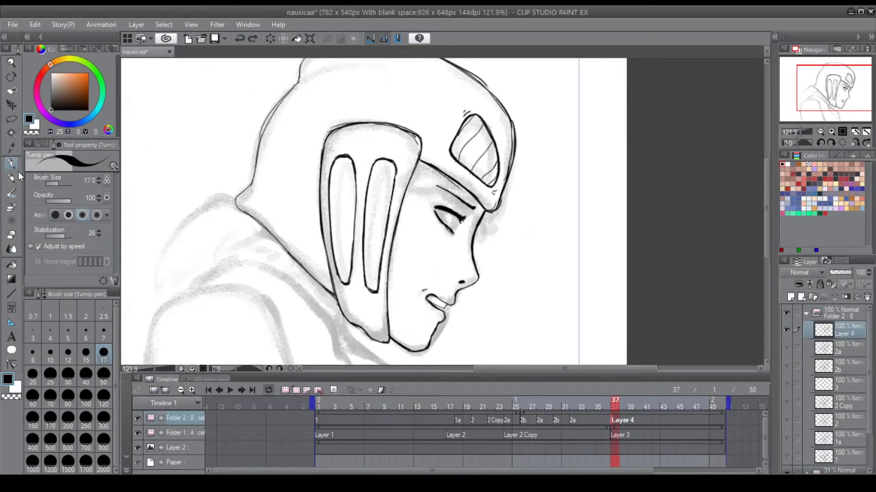
- Thicken the helmet's outline along the crown and nape on Layer 4 at frame 37
scroll(319, 116, up, 2)
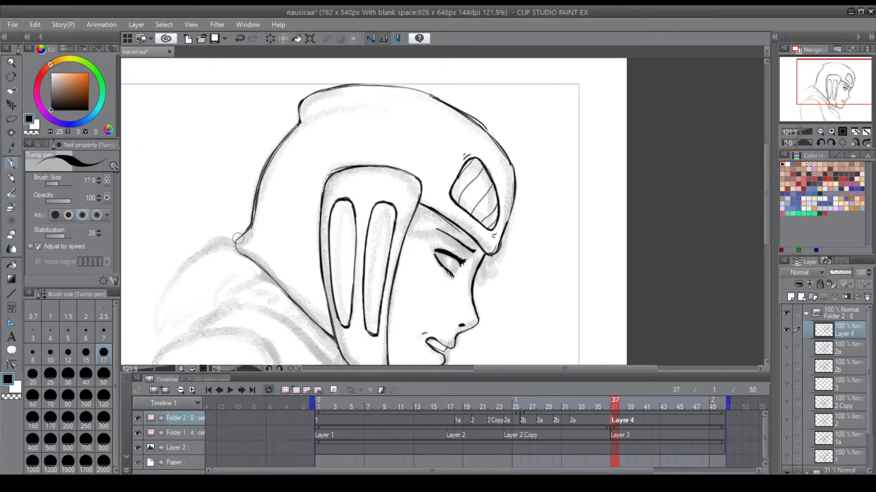
scroll(319, 116, down, 4)
key(p)
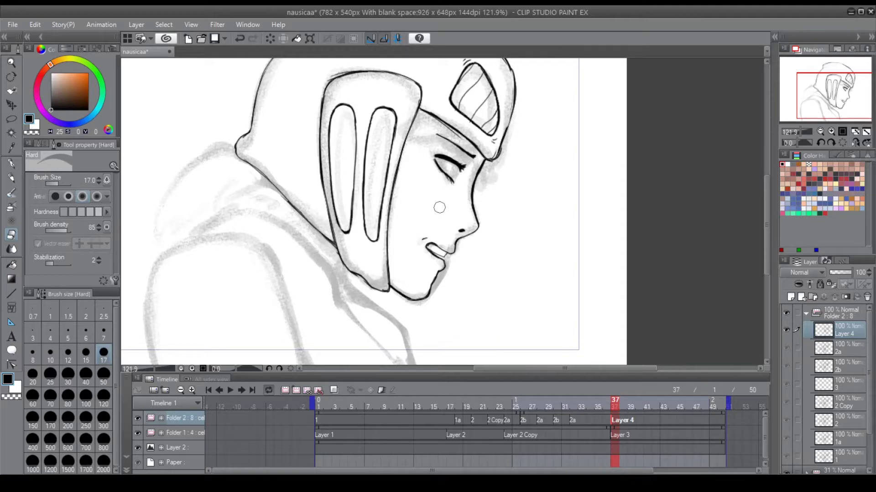
- Ink the jagged fur collar outline and the shoulder contour on Layer 4 at frame 37, comparing with cel 1
key(p)
scroll(439, 123, up, 3)
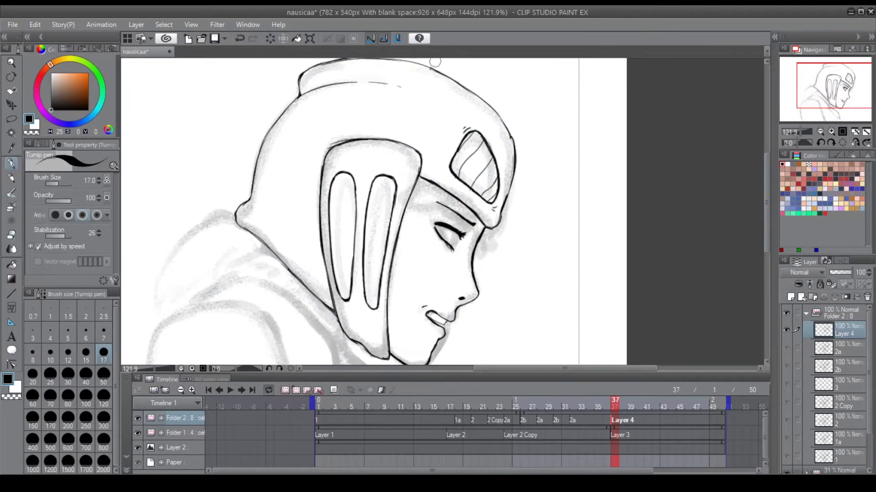
click(623, 406)
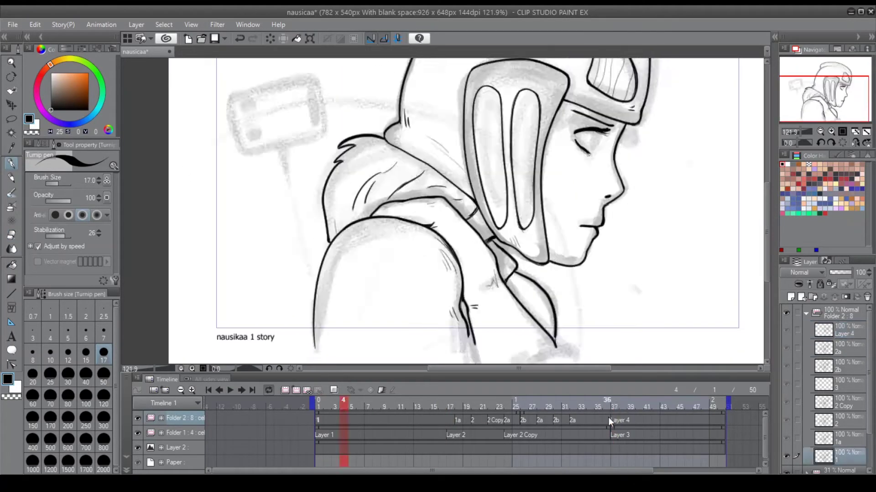
scroll(449, 292, up, 2)
drag(386, 169, 315, 286)
drag(346, 176, 315, 246)
key(e)
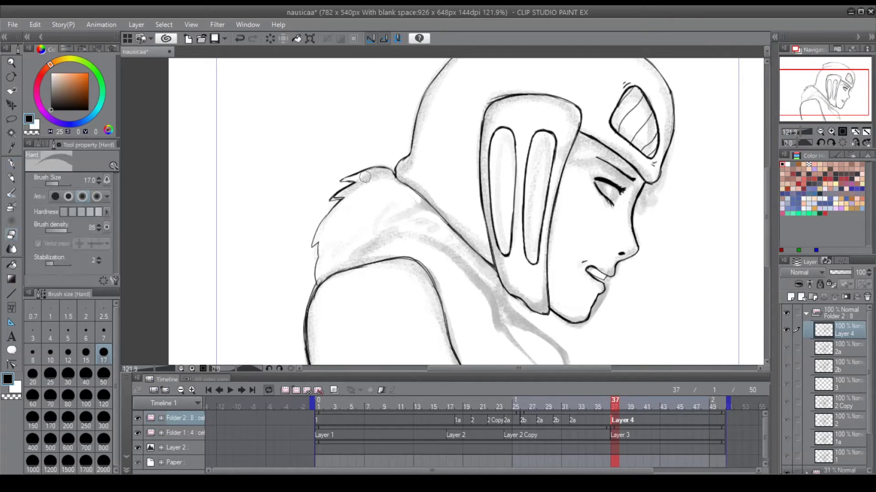
- Ink the jacket's collar edge, neck strap and lapel on Layer 4 at frame 37, checking against cel 2a
key(p)
mouse_move(360, 252)
mouse_down()
mouse_move(453, 238)
mouse_move(522, 292)
mouse_up()
scroll(566, 270, down, 1)
key(Right)
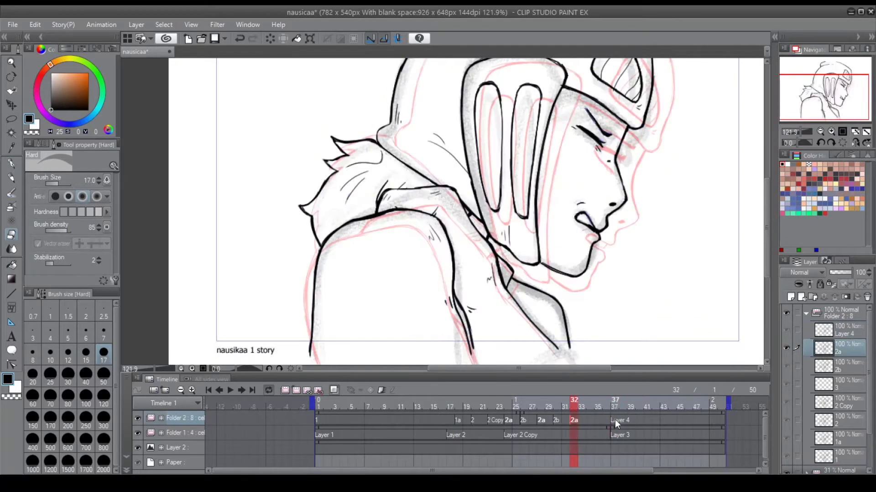
key(p)
- Fit the whole canvas in view and play back the animation
key(ctrl+0)
click(230, 390)
click(230, 391)
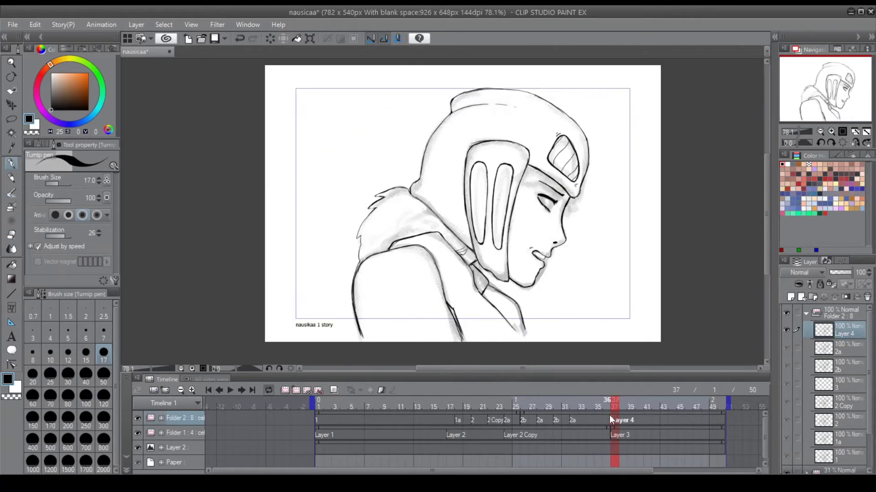
- Erase the stripes inside the forehead emblem on Layer 4 and thicken the helmet's back outline
key(e)
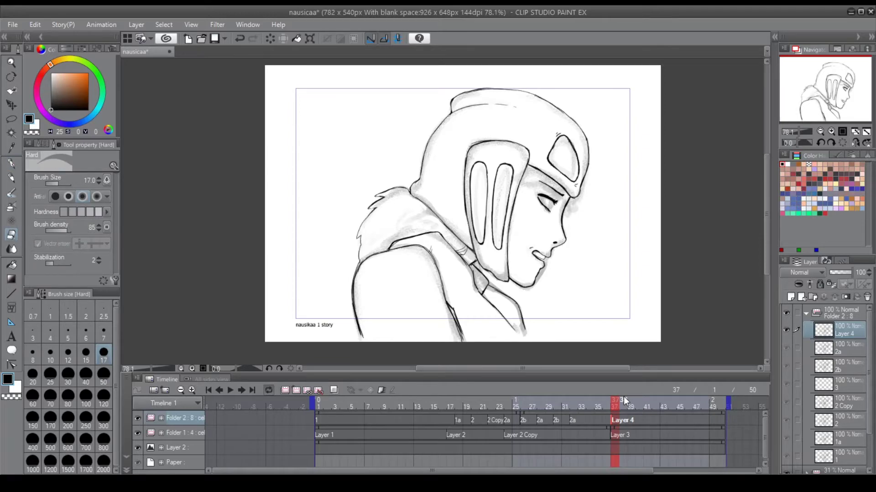
mouse_move(623, 396)
mouse_down()
mouse_move(582, 401)
mouse_move(614, 402)
mouse_up()
key(p)
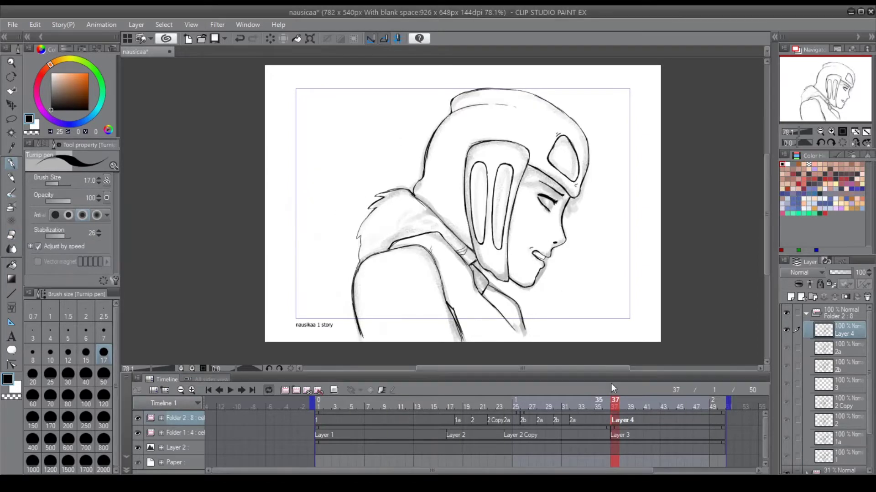
- Add blank in-between cels at frames 33 and 36, place Layer 4 at frame 39, and turn on onion skin
click(295, 391)
click(626, 422)
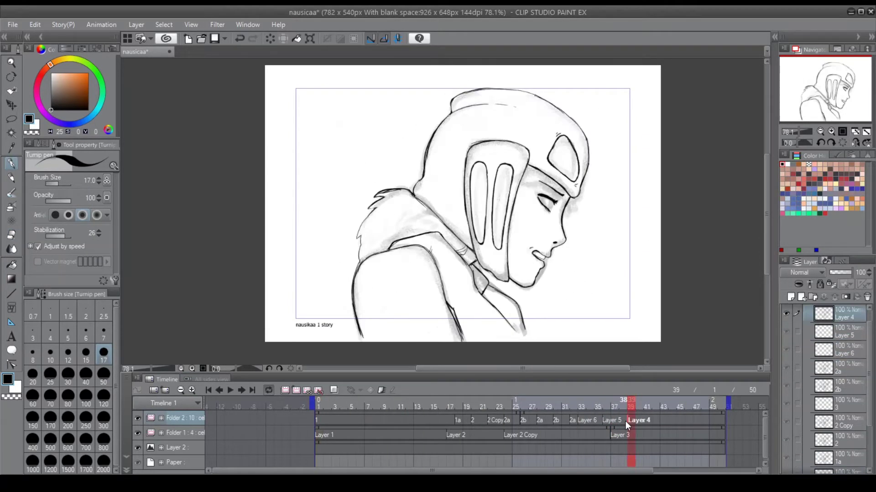
click(585, 420)
click(334, 390)
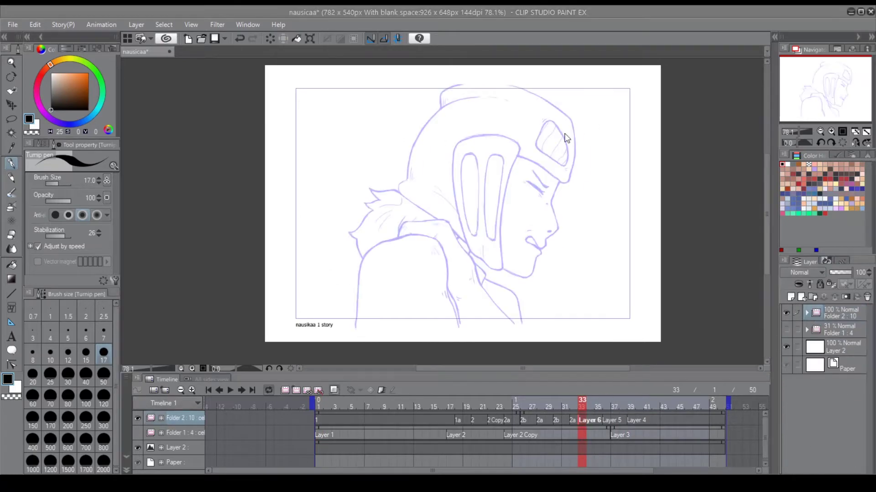
click(604, 404)
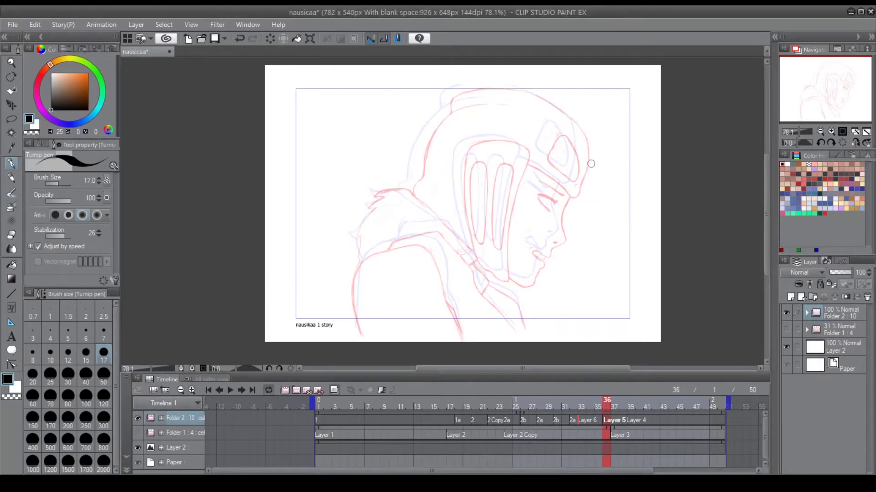
- Draw short spacing guide ticks between the onion-skinned outlines on Layer 6, and retime Layer 5 to frame 34 and Layer 4 to frame 35
key(Left)
key(Left)
key(Left)
scroll(591, 163, up, 3)
key(Right)
key(Right)
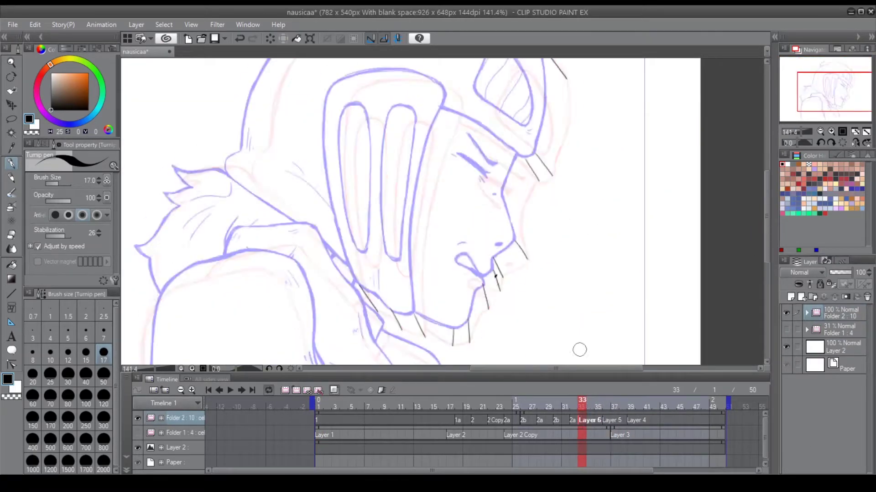
key(Left)
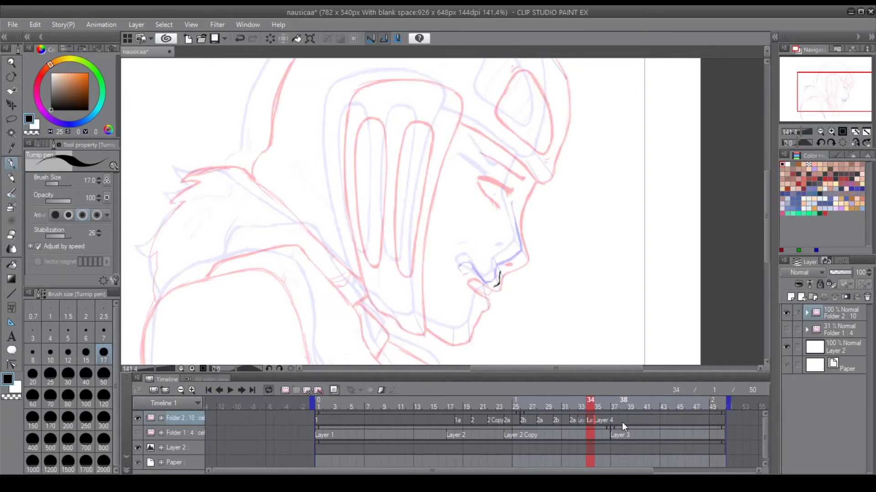
- Ink the brow-to-mouth profile on Layer 5 at frame 34 and the helmet brim on Layer 6 at frame 33
key(Right)
key(Right)
key(Right)
key(Right)
key(Right)
key(Right)
key(Right)
key(Left)
key(Left)
key(Left)
key(Left)
key(Left)
key(Left)
key(Left)
key(Left)
key(Right)
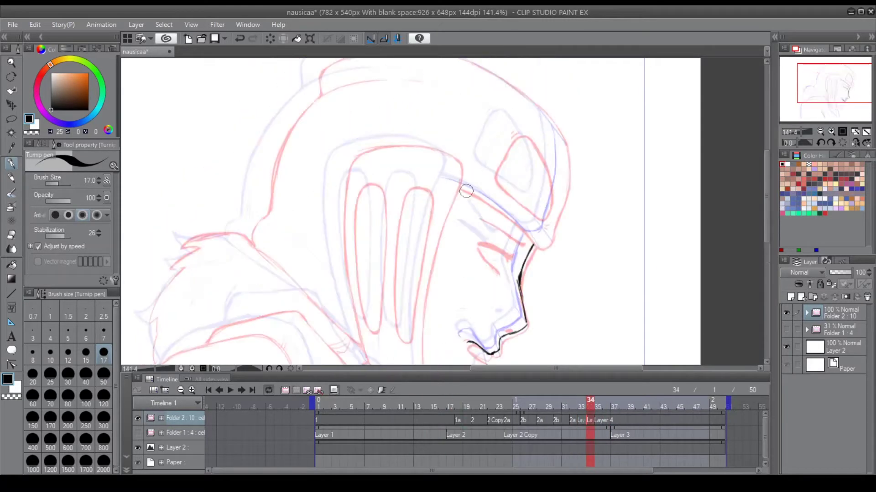
- Ink the lips and chin on Layers 6 and 5, and the helmet's front edge and brim on Layer 5
key(Left)
scroll(554, 136, down, 3)
key(Right)
key(Left)
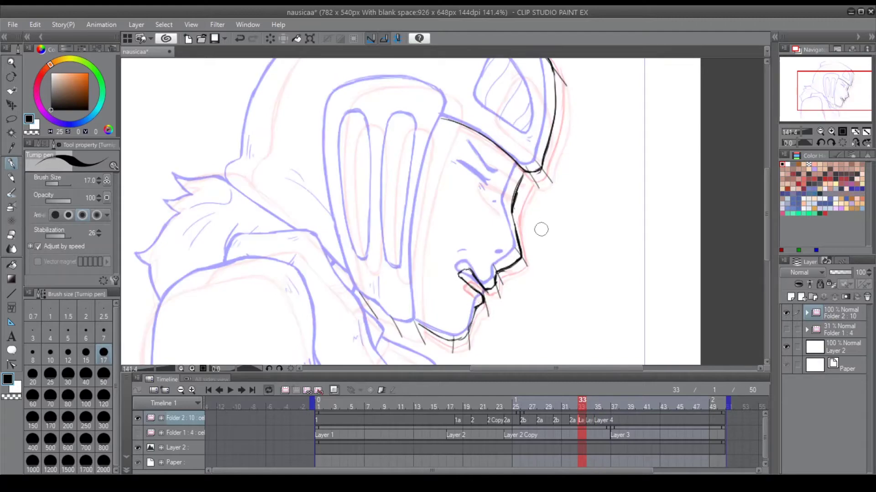
key(Right)
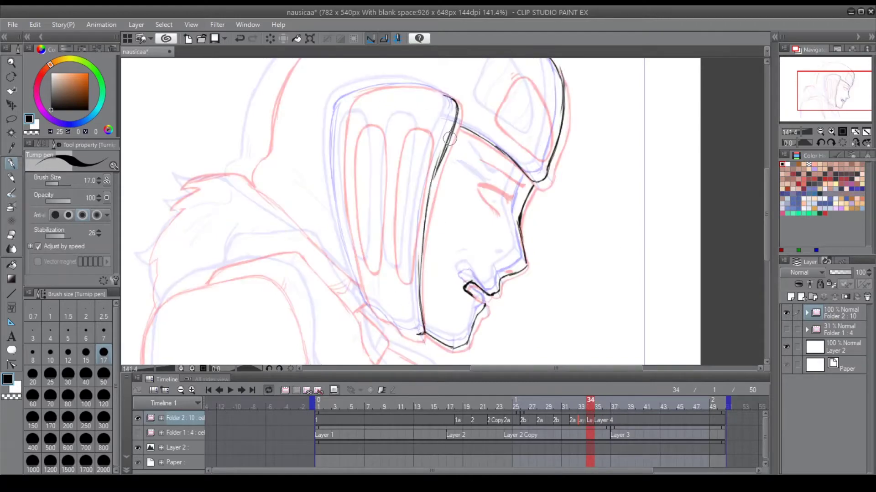
- Ink the helmet's ear flap outline on Layers 6 and 5, flipping between frames 33 and 34
key(Left)
key(Right)
key(Left)
key(Left)
key(Right)
key(e)
key(Right)
key(Left)
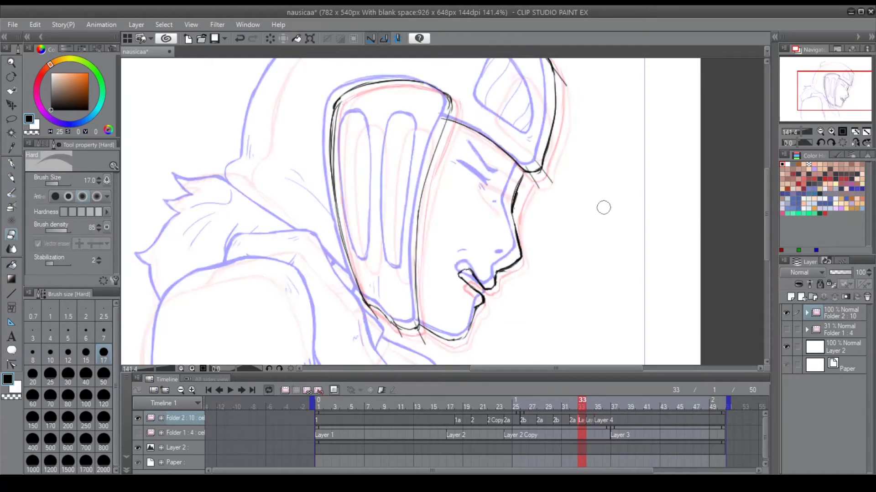
- Refine the in-between outlines and erase the guide ticks around the nose, mouth and chin on Layer 6
key(p)
key(Right)
key(Left)
key(Right)
key(e)
key(Left)
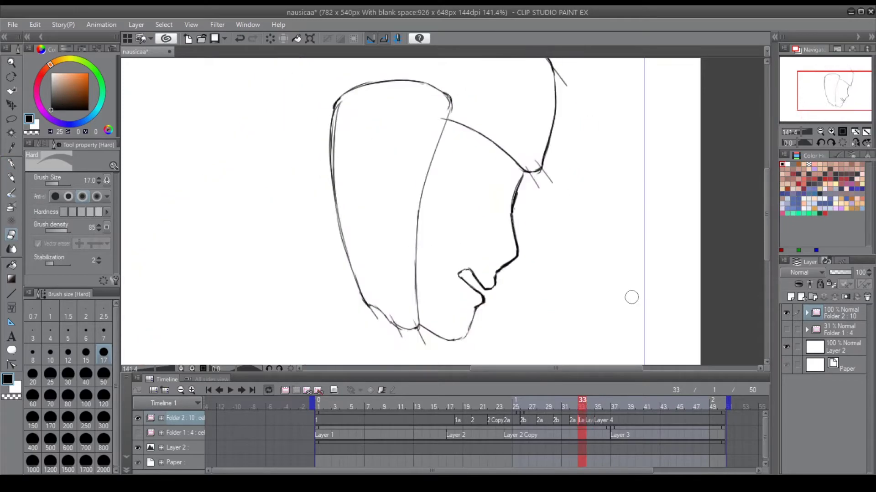
- Clean up and thicken the ear flap and face contours on Layer 6, comparing them with Layer 4 at frame 35
key(p)
key(e)
key(p)
key(e)
key(p)
key(Right)
key(Right)
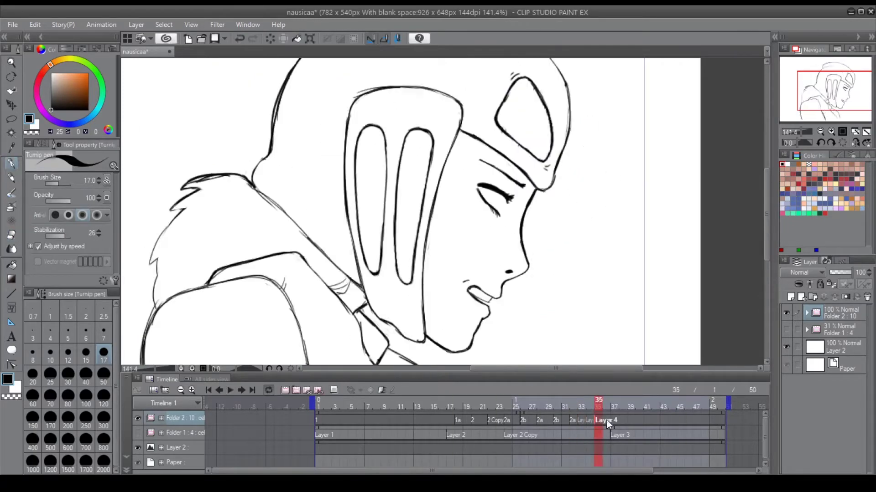
- Try spacing out the in-betweens with Layer 5 at frame 35 and Layer 4 at frame 38
key(Left)
key(Left)
key(Left)
key(Left)
key(Left)
key(Left)
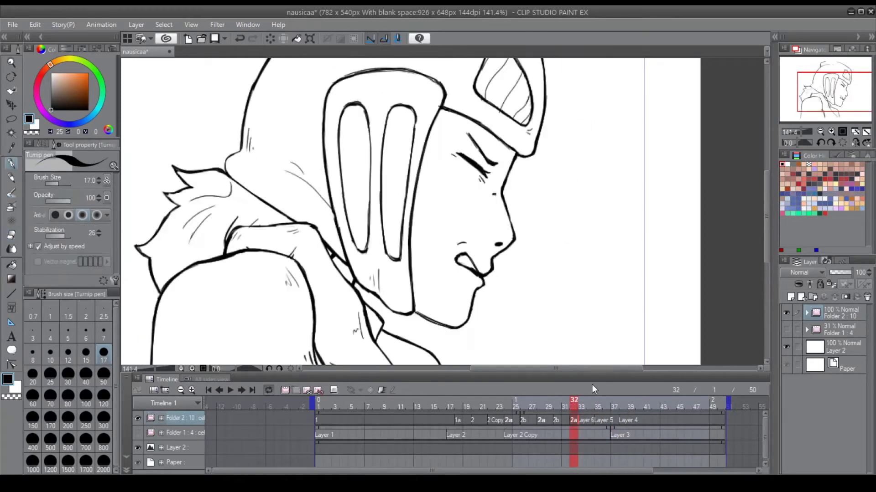
key(Right)
key(Right)
key(Right)
key(Right)
key(Right)
- Erase stray lines around the mouth and chin on Layer 5, flipping through the neighbouring cels
key(e)
key(Right)
key(Right)
key(Right)
key(Right)
key(Left)
key(Left)
key(Left)
key(Left)
key(Left)
key(Left)
key(Left)
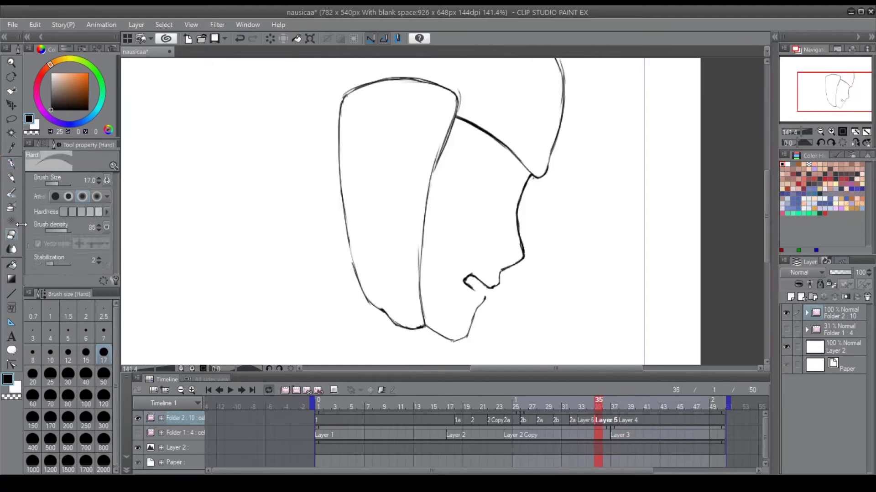
- Redraw the lower lip and strengthen the ear flap's front edge on Layer 5
key(Right)
key(Right)
key(p)
key(Left)
key(Left)
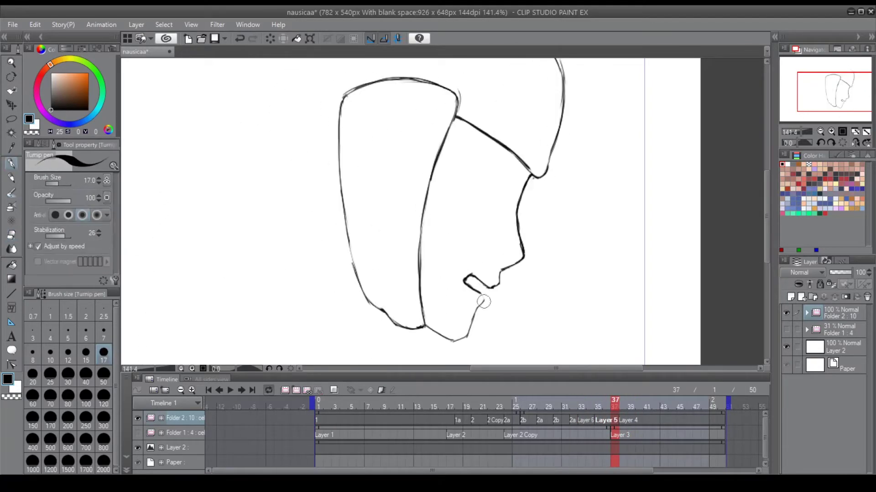
- Retime Layer 5 to frame 34 and Layer 4 to frame 35, and play back the animation
key(Right)
key(Left)
key(Left)
key(Left)
key(Left)
key(Left)
key(Left)
key(Left)
key(Left)
key(Left)
key(Left)
key(Left)
key(Left)
key(Left)
key(Left)
key(Left)
key(Left)
key(Left)
key(Left)
key(Left)
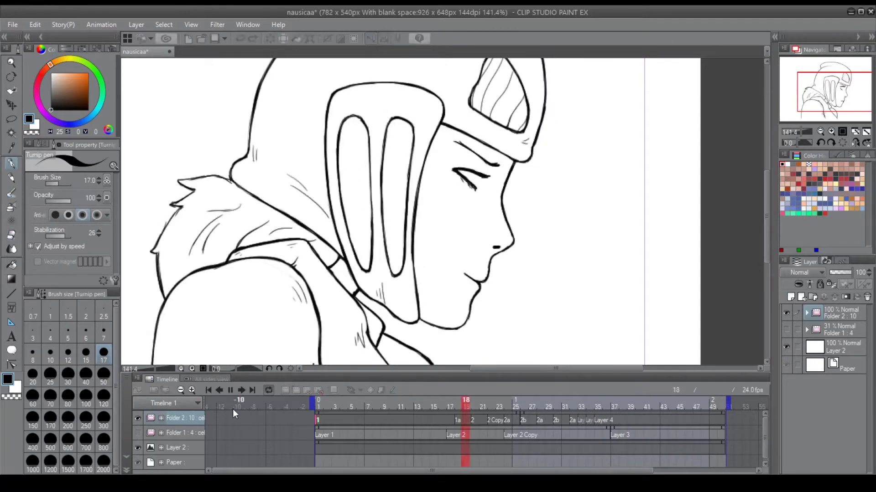
- Copy the striped forehead emblem from cel 2a onto Layer 6 at frame 33 using a lasso selection
key(Right)
key(Right)
key(Right)
key(Right)
key(Right)
key(Right)
key(Right)
key(Right)
key(Right)
key(Right)
key(Right)
key(Right)
key(Right)
key(Right)
key(o)
key(m)
drag(529, 175, 532, 172)
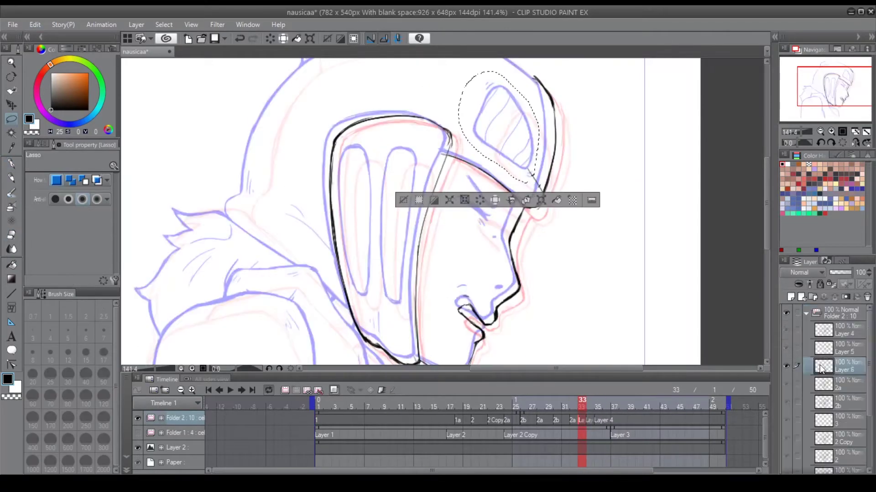
key(Right)
key(Right)
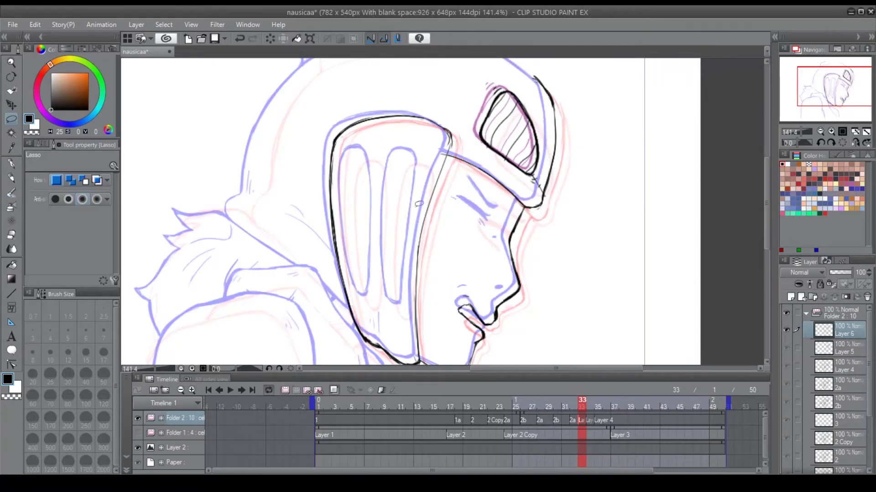
- Fit the copied forehead emblem between the neighbouring drawings on in-between Layers 6 and 5
key(Left)
key(ctrl+t)
key(Escape)
key(ctrl+d)
key(Right)
key(Left)
key(ctrl+t)
key(Escape)
- Turn off onion skin and erase the emblem's stripes and the stray brim marks on Layer 6 at frame 33
key(o)
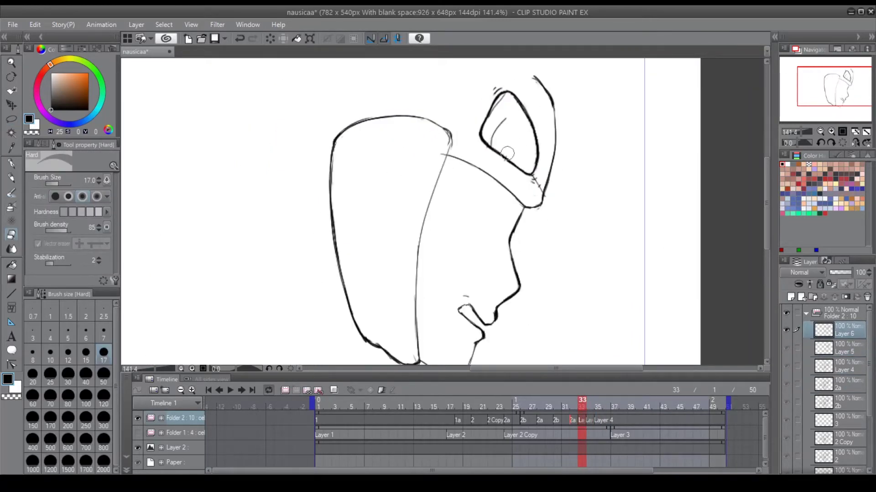
key(Right)
key(Left)
key(Right)
key(Left)
key(p)
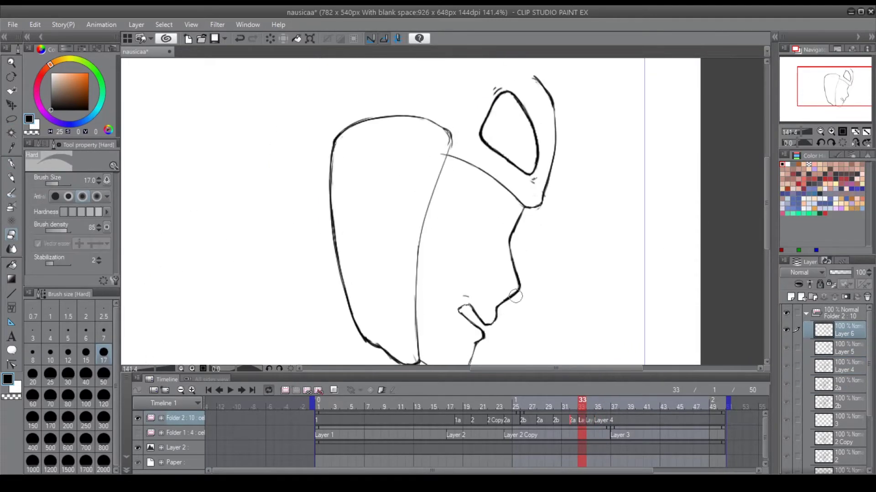
- Compare the in-between drawings with cel 2a at frame 32 and Layer 4 at frame 35
scroll(473, 294, down, 3)
key(Right)
key(Left)
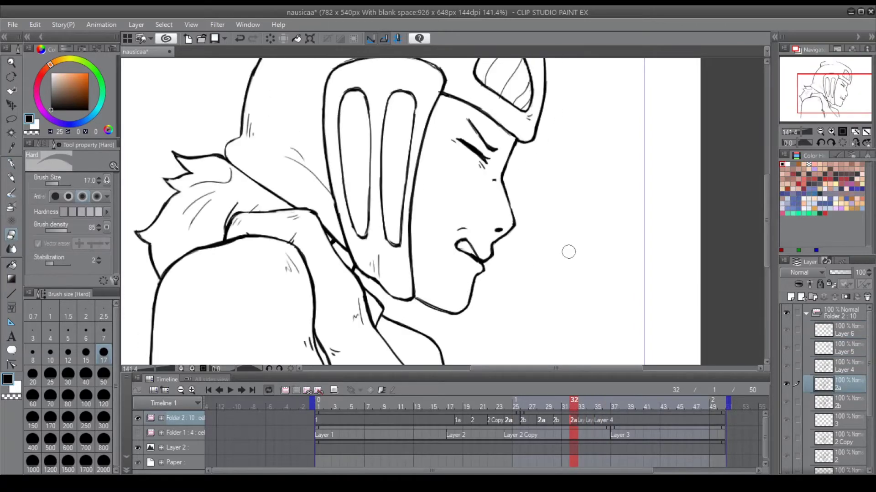
click(11, 236)
key(Right)
key(Right)
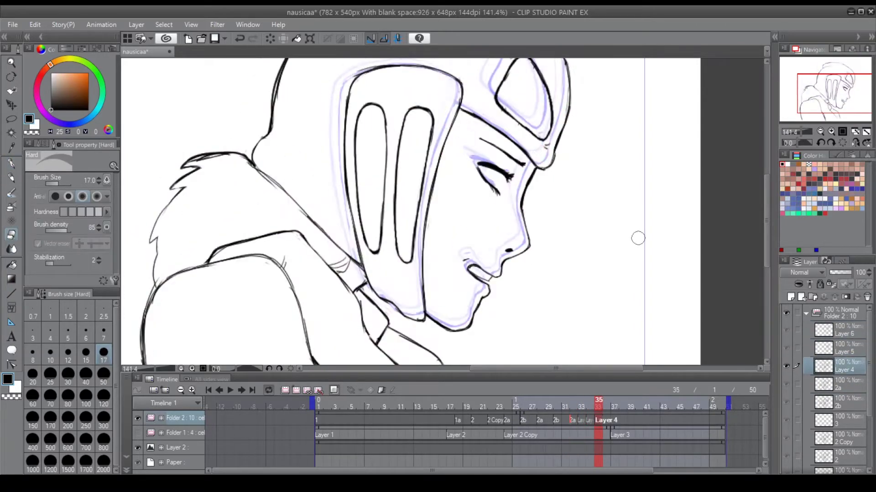
- Try holding the in-between drawings longer by starting Layers 5 and 4 at frames 36 and 39, and play the animation
key(Left)
key(Left)
key(Right)
click(11, 119)
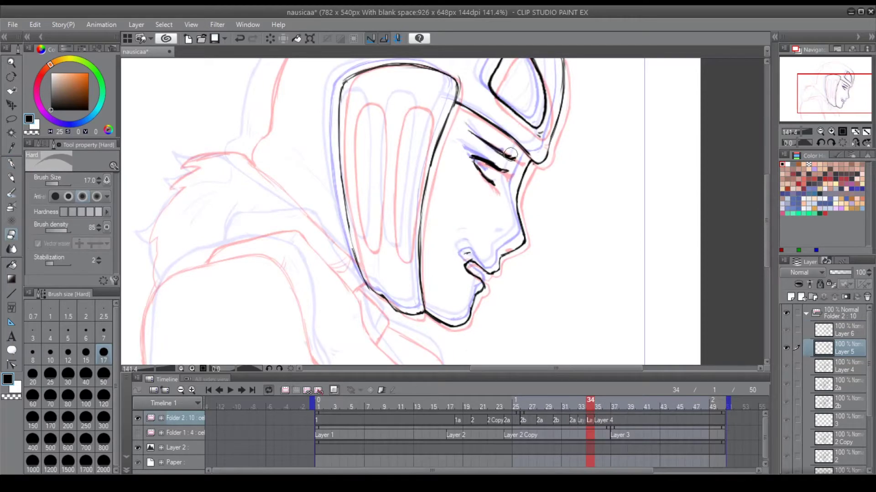
click(230, 390)
click(230, 390)
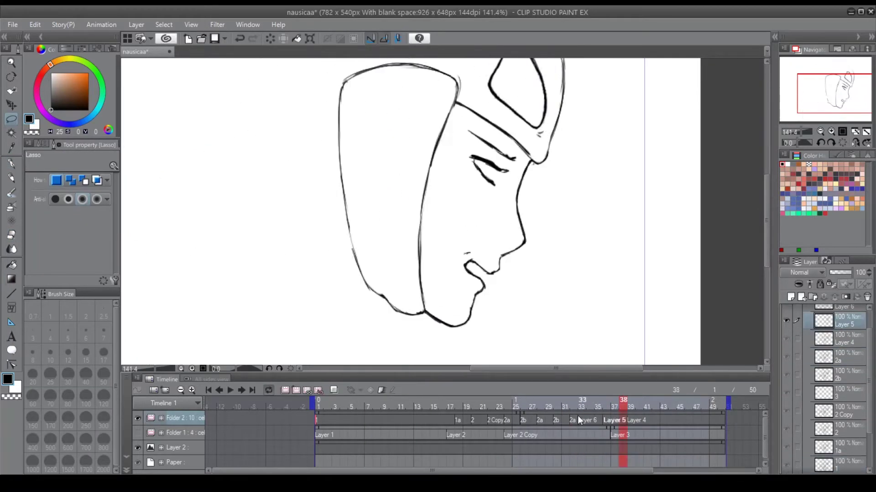
- Return Layers 5 and 4 to frames 34 and 35 and view the Layer 4 drawing without onion skin
key(Left)
key(Left)
key(p)
key(e)
key(Right)
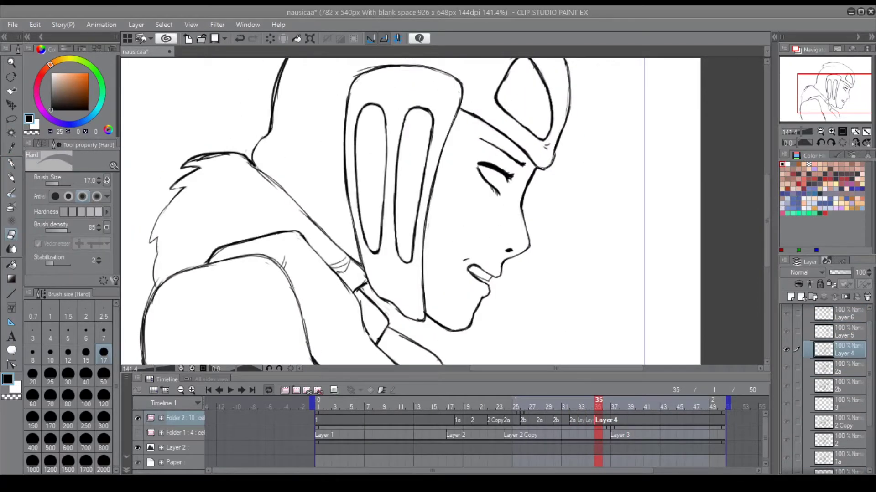
- Examine cel 2 Copy at frame 22 against its neighbouring drawings with onion skin on
key(Left)
key(Left)
key(Left)
key(Left)
key(Left)
key(p)
key(e)
key(Right)
key(Right)
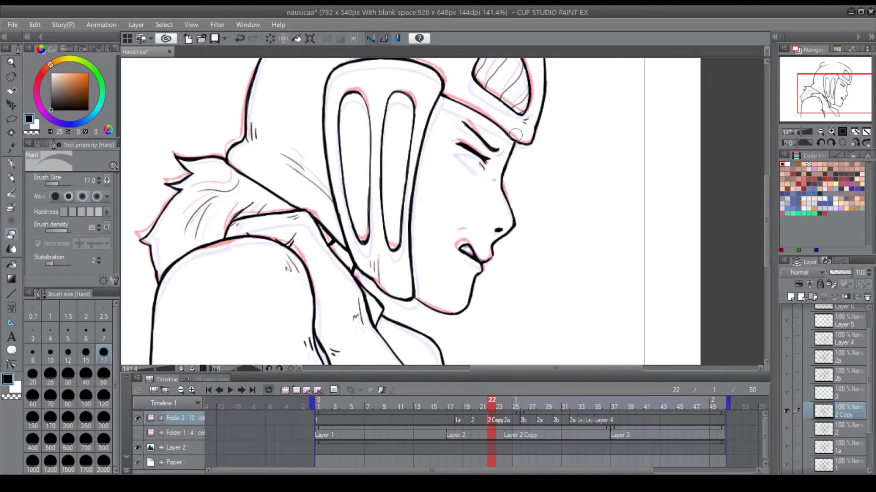
- Add the small nose-bridge mark to Layers 6 and 5 and try starting Layers 5 and 4 at frames 36 and 39
click(688, 420)
click(588, 418)
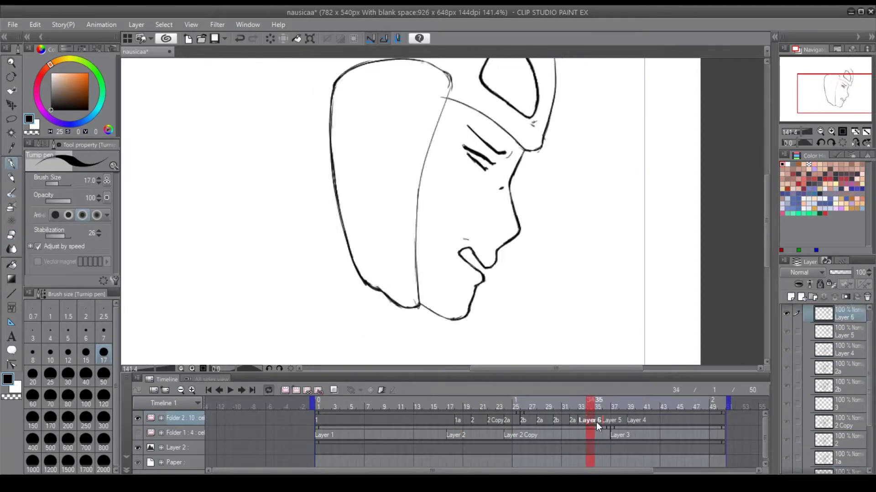
click(317, 420)
click(629, 420)
click(590, 420)
click(596, 420)
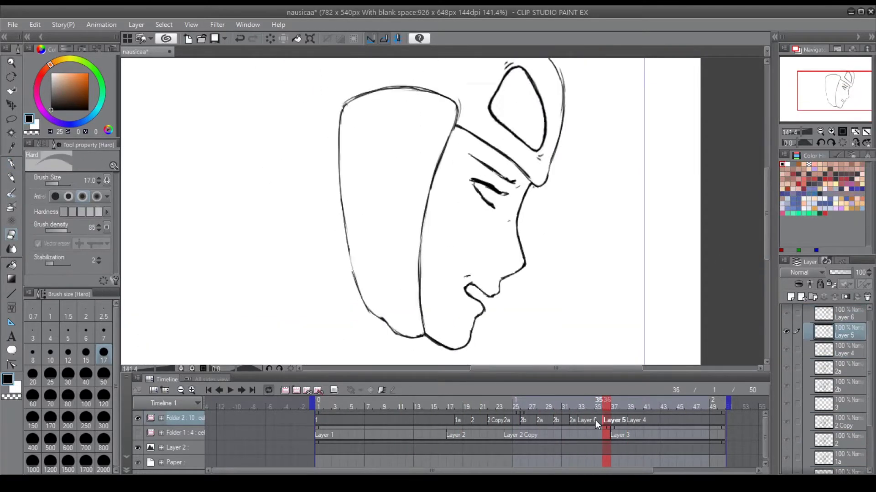
- Return Layers 5 and 4 to frames 34 and 35, and ink the shoulders, collar and strap on Layer 5 over the onion skin
click(590, 420)
scroll(304, 211, down, 3)
click(14, 236)
click(234, 390)
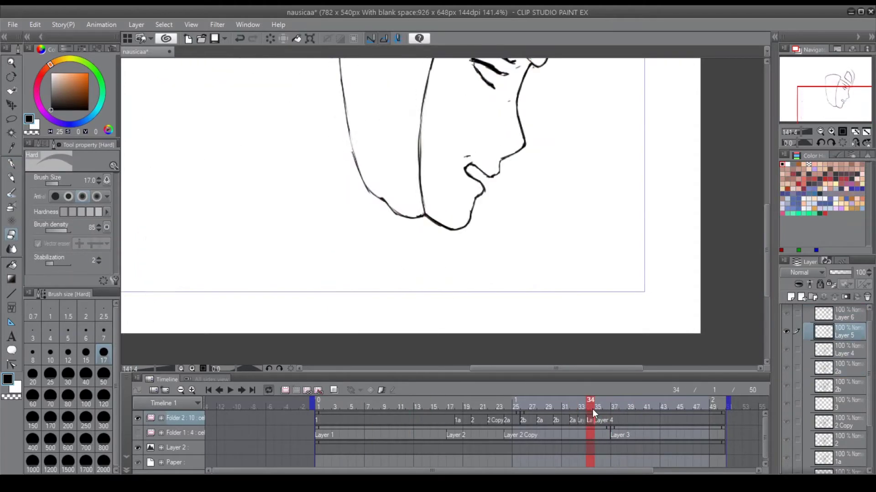
key(p)
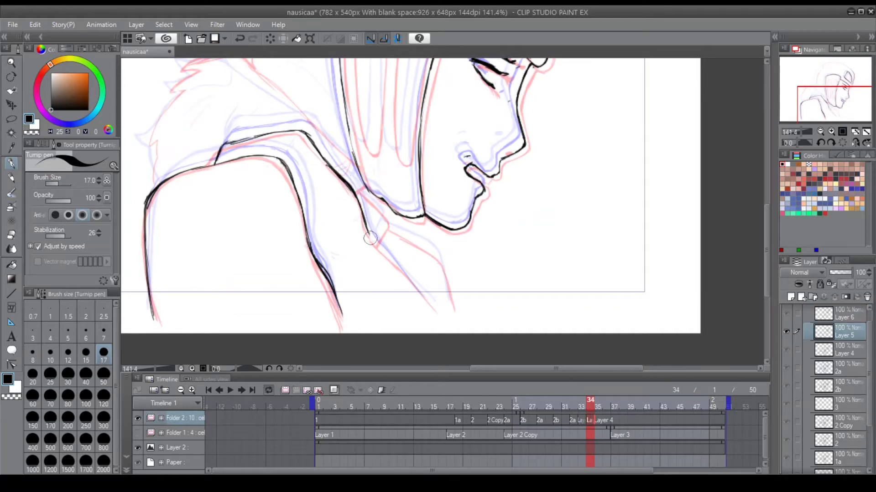
drag(354, 177, 368, 199)
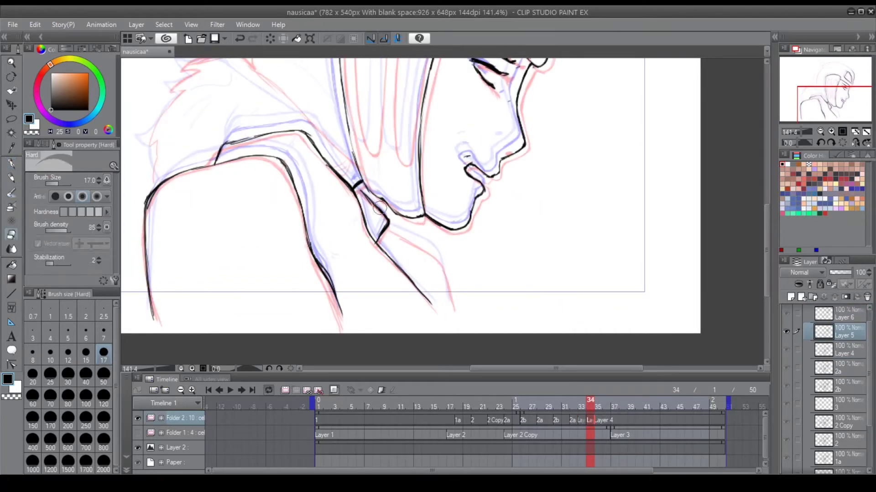
- Ink the matching shoulders and collar on Layer 6 at frame 33, checking them against Layer 4
key(ctrl+0)
key(Right)
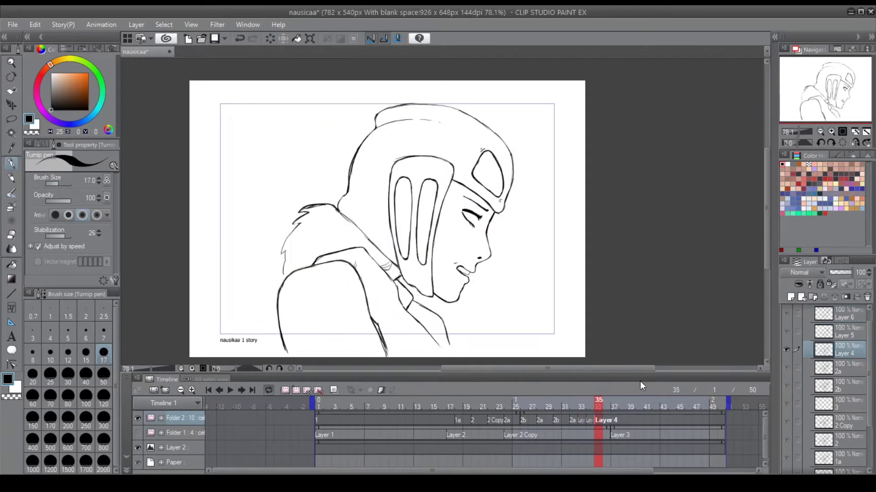
key(Left)
key(Left)
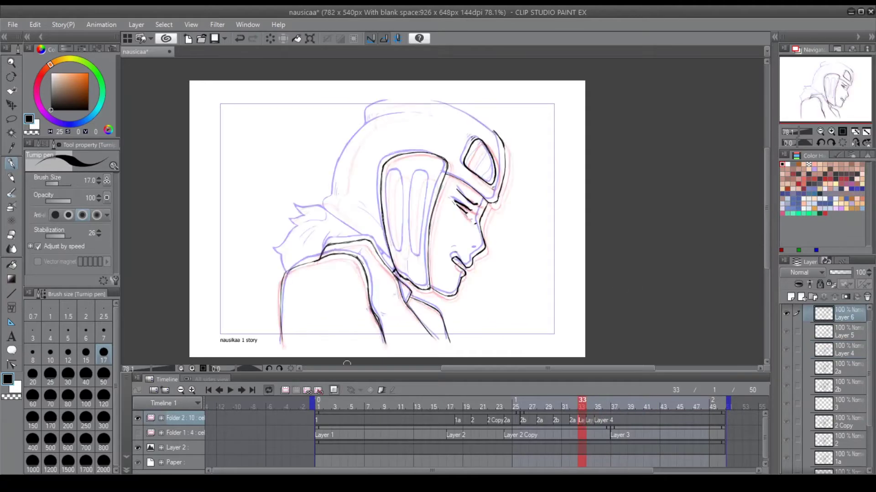
- Ink the back contour of the helmet on Layer 6 at frame 33 and Layer 5 at frame 34
scroll(612, 268, up, 4)
key(Right)
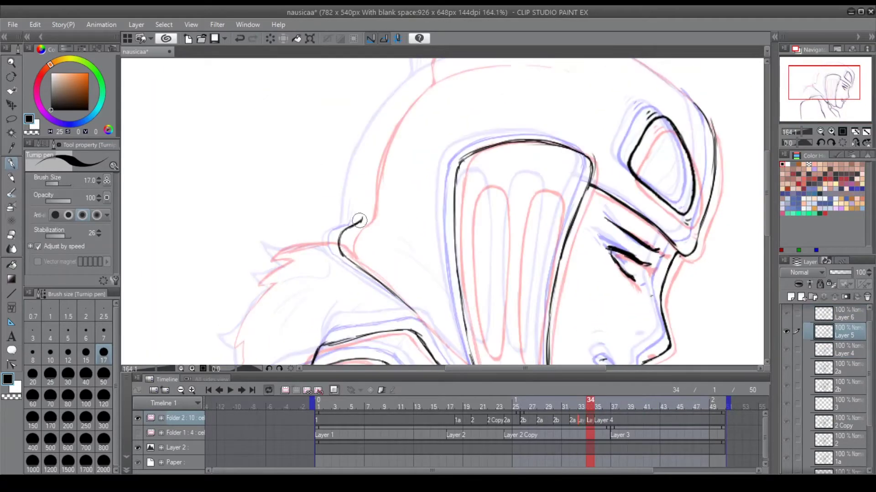
scroll(359, 220, up, 2)
drag(362, 262, 420, 88)
- Erase stray overlapping strokes along the helmet's back contour on Layers 5 and 6, comparing the neighbouring frames
key(e)
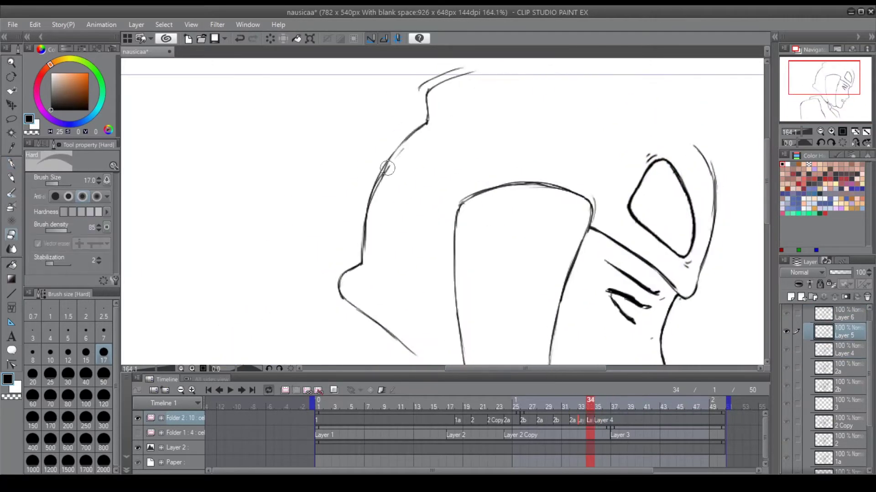
key(Left)
key(Right)
key(Right)
key(Left)
key(Left)
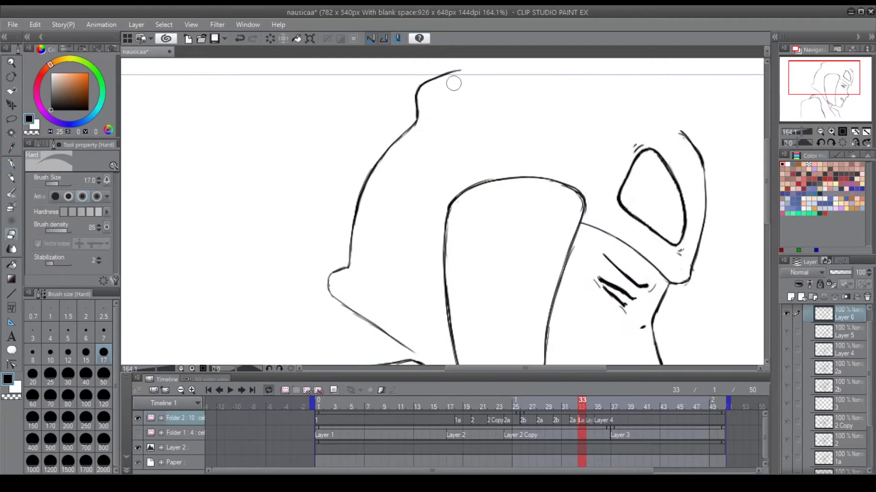
- Check the helmet in-betweens against Layer 4 at frame 35 and save the animation file
key(Right)
key(Right)
key(p)
key(Left)
key(Right)
key(ctrl+0)
key(ctrl+s)
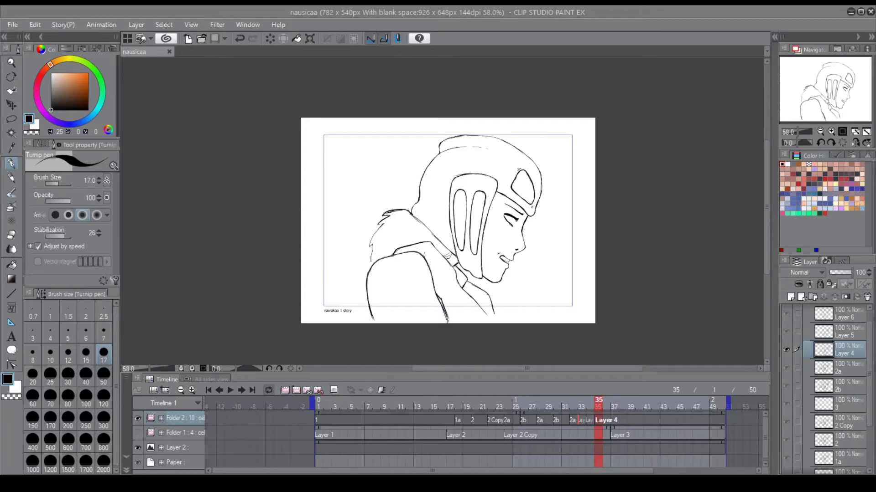
- Retime Layers 6, 5 and 4 to start at frames 39, 42 and 45, and play the animation
click(580, 422)
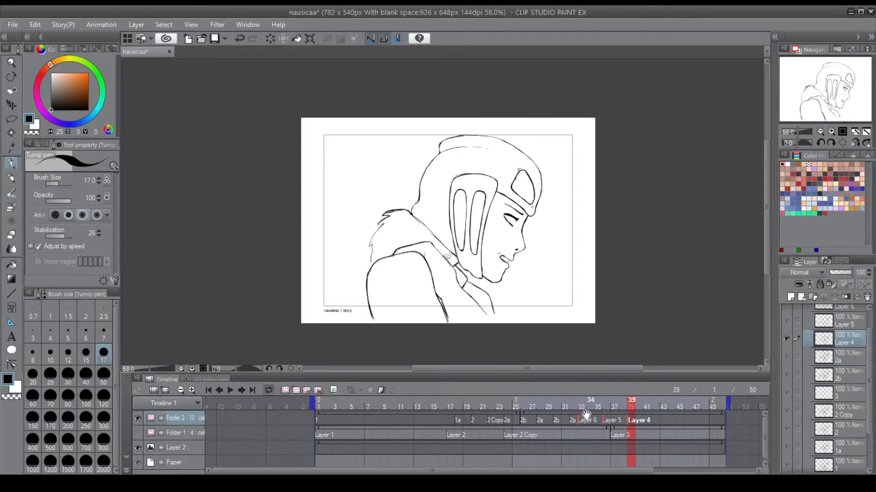
click(586, 416)
key(ctrl+z)
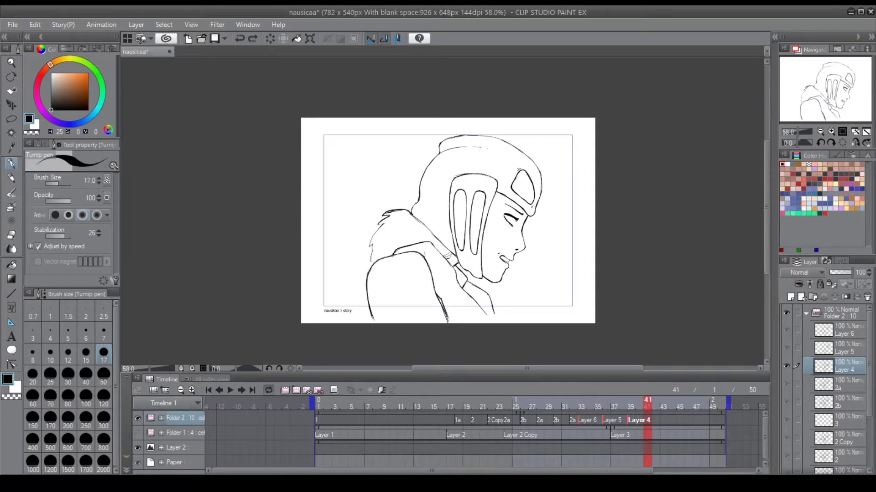
key(Return)
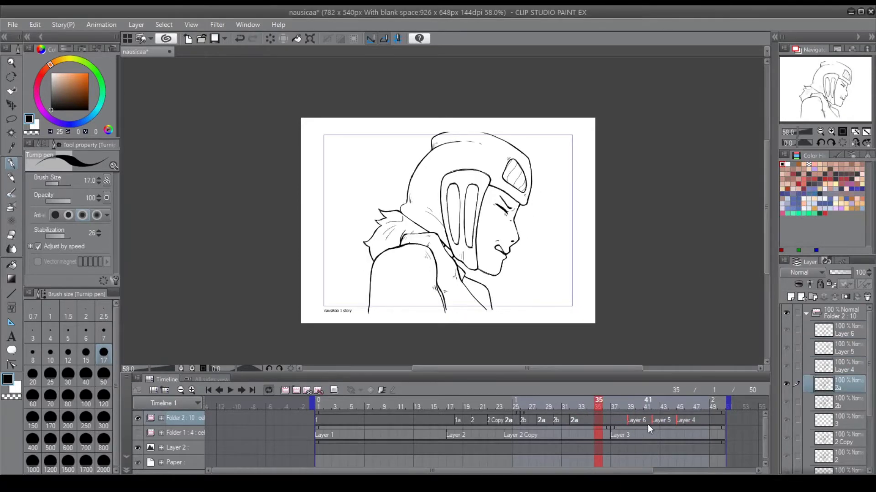
key(Return)
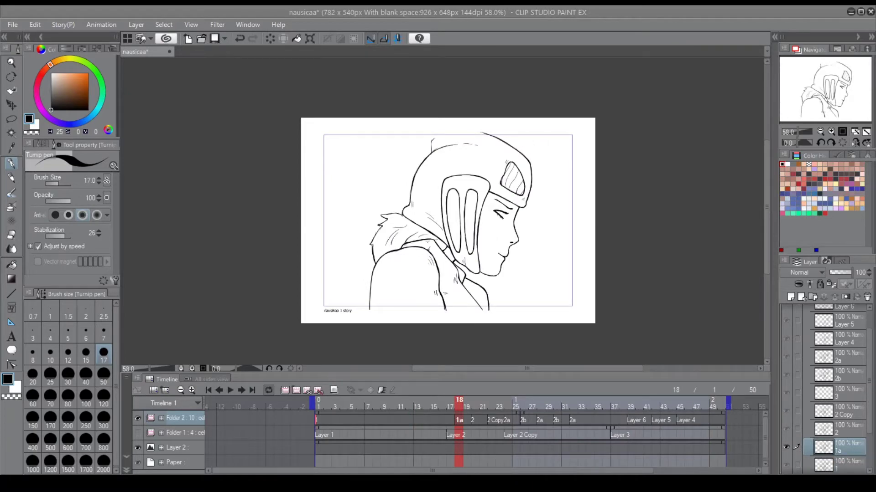
- Extend the timeline to 60 frames and play the animation through to the end
key(End)
key(Return)
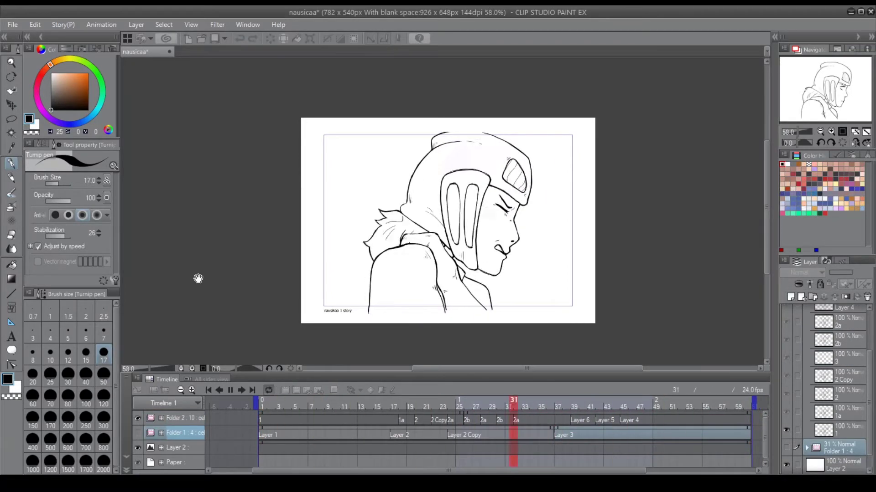
click(266, 407)
key(End)
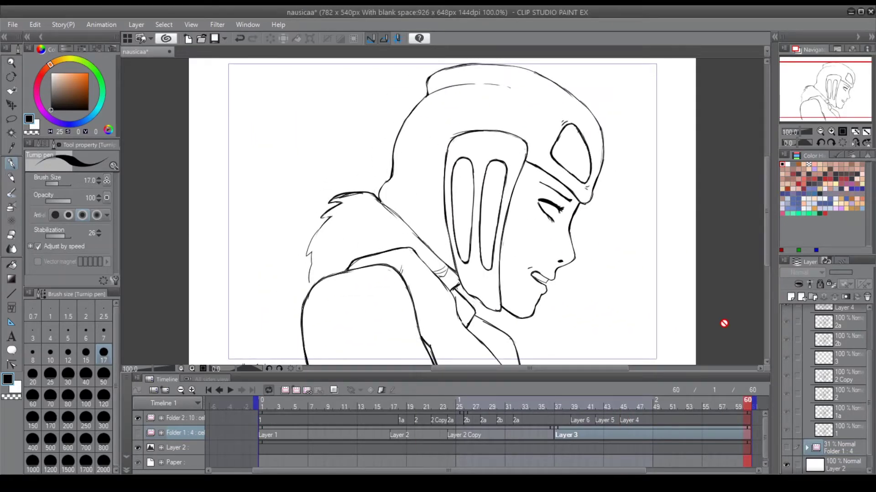
- Start Layers 5 and 4 at frames 40 and 41 and turn on onion skin for Layer 6 at frame 39
click(229, 391)
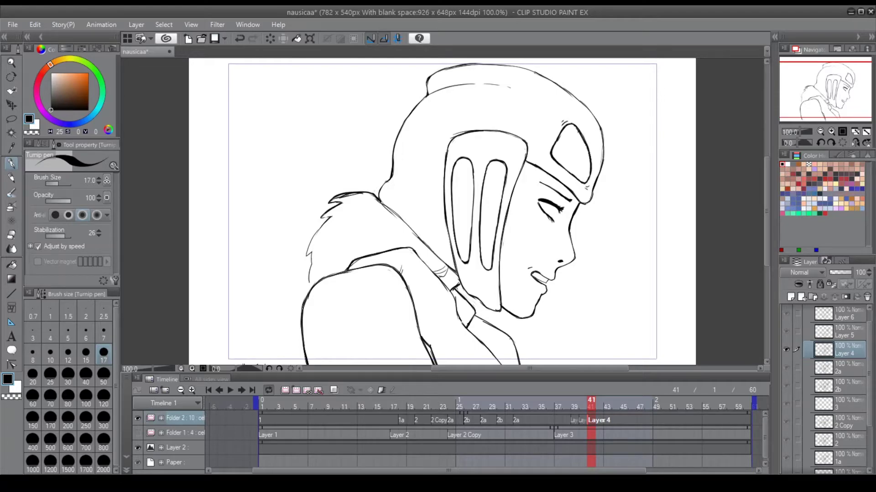
click(574, 420)
key(p)
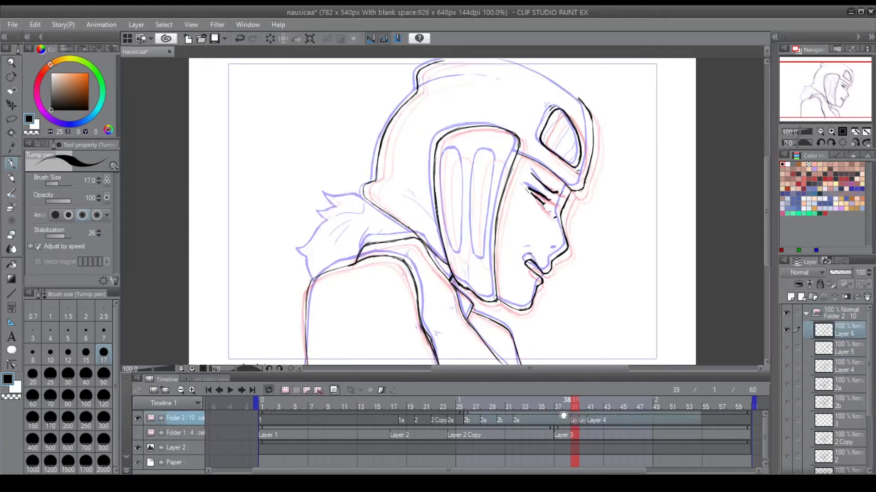
- Ink the helmet's crown outline and inner seam on Layer 6 at frame 39 and Layer 5 at frame 40
key(Right)
key(ctrl+z)
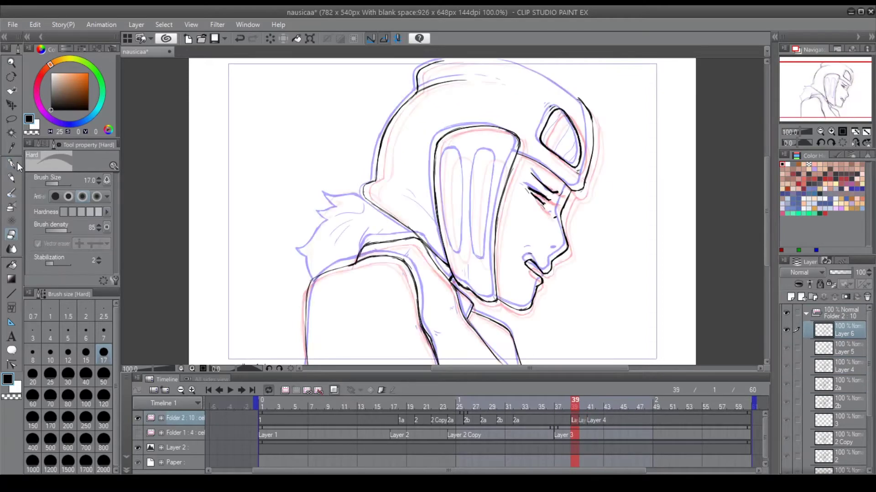
drag(512, 63, 538, 73)
key(ctrl+plus)
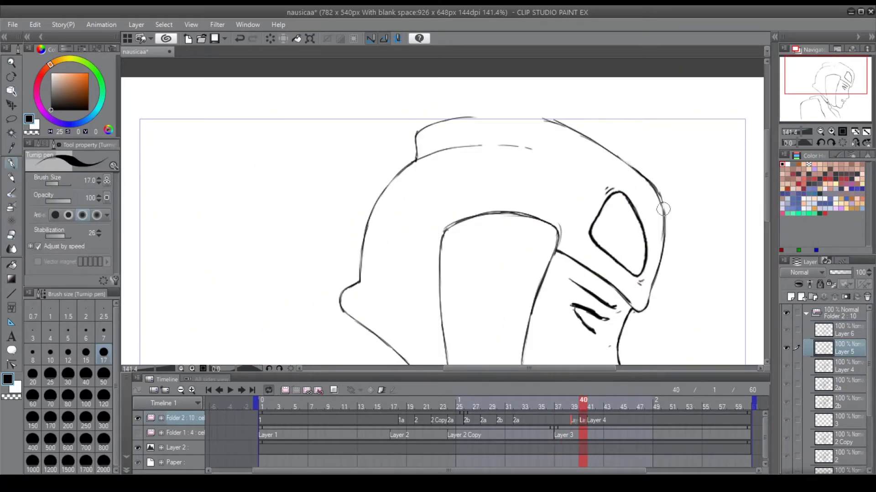
- Refine the helmet's front contour on Layer 5 at frame 40, comparing it with Layers 6 and 4
key(Left)
key(Right)
key(Right)
key(Left)
key(e)
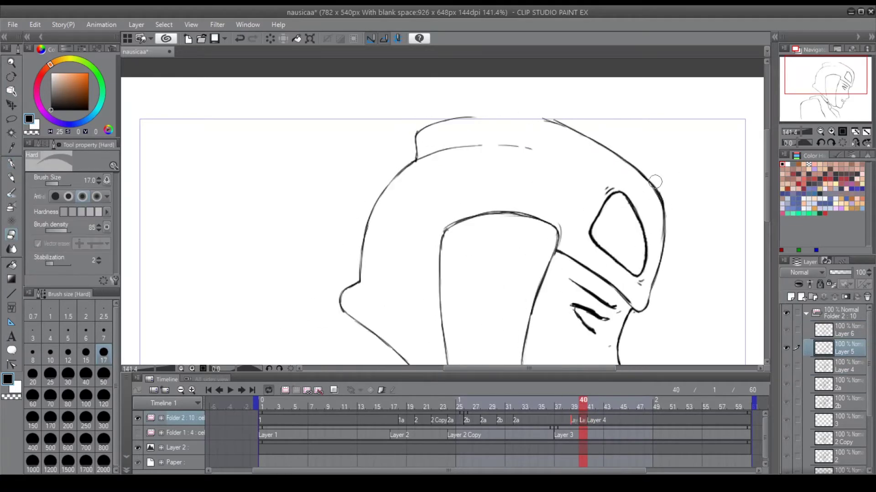
- Add the two earpiece slots to Layer 5 and place the layer back in Folder 2 between Layers 4 and 6
click(230, 390)
key(ctrl+0)
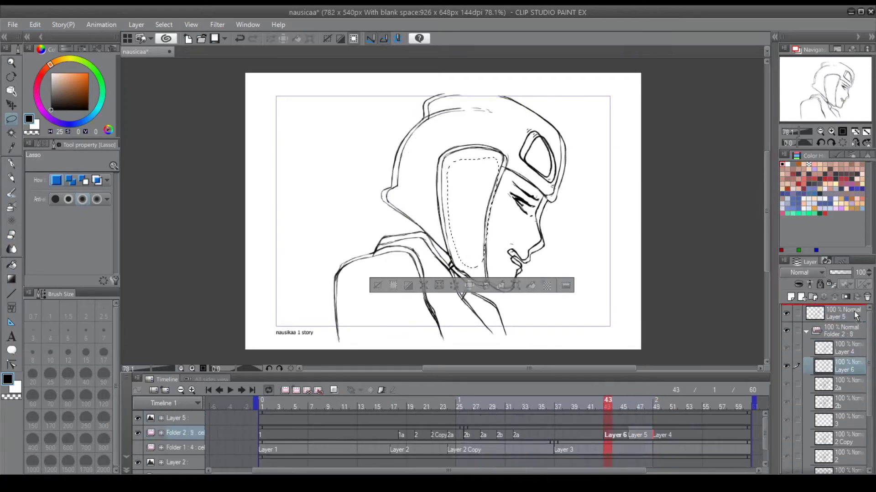
key(ctrl+d)
drag(855, 314, 837, 355)
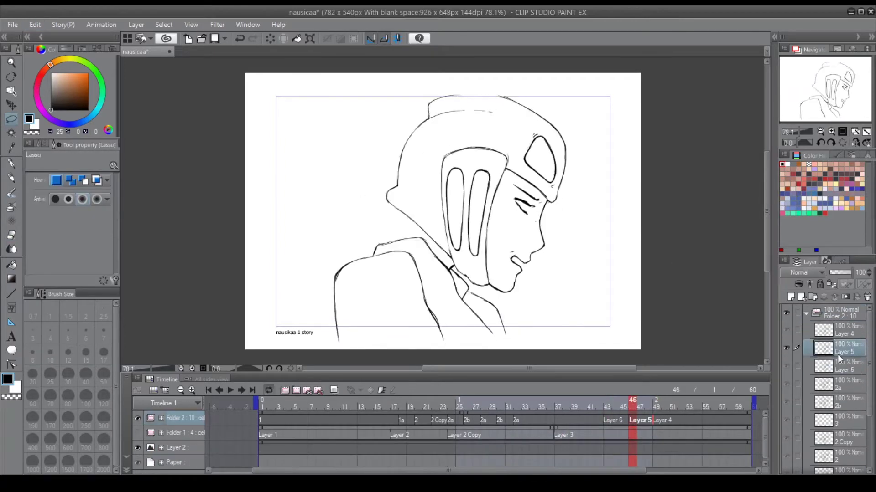
- Place Layers 6, 5 and 4 on consecutive frames 43, 44 and 45, and play the animation
click(601, 420)
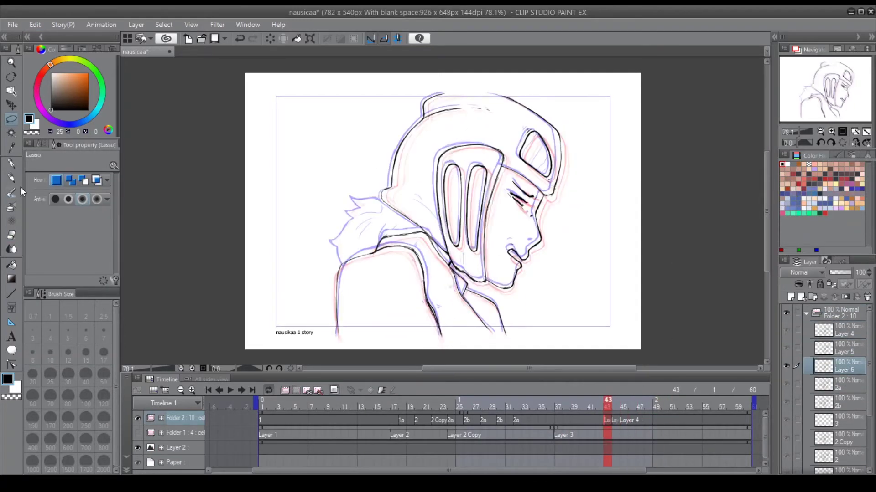
key(Return)
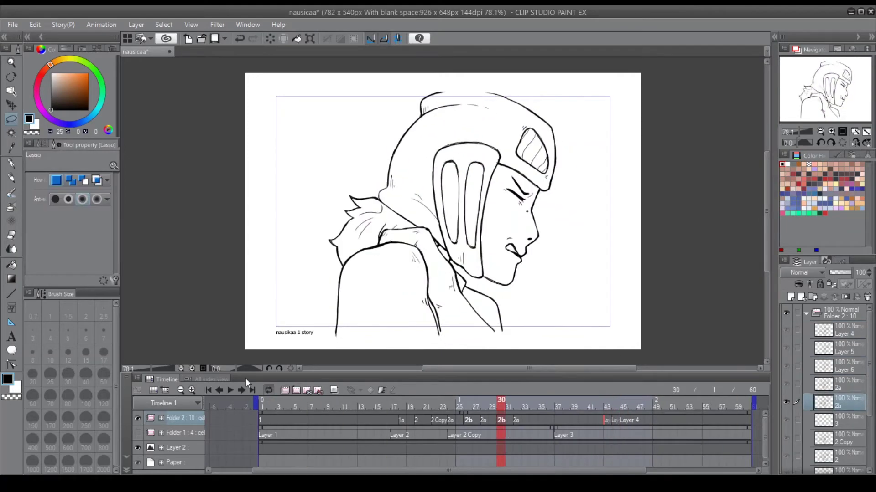
- Ink the jagged fur collar on Layer 6 at frame 43 and Layer 5 at frame 44 using onion skin
key(p)
scroll(267, 196, up, 3)
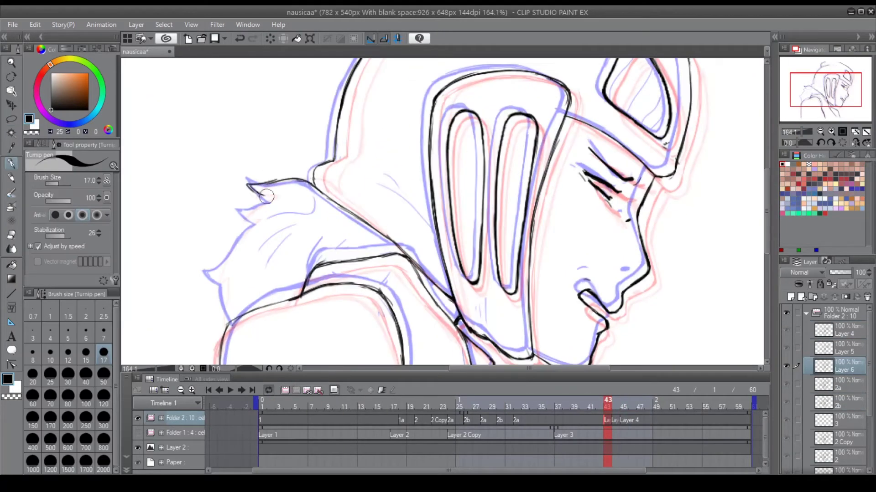
key(Right)
click(13, 163)
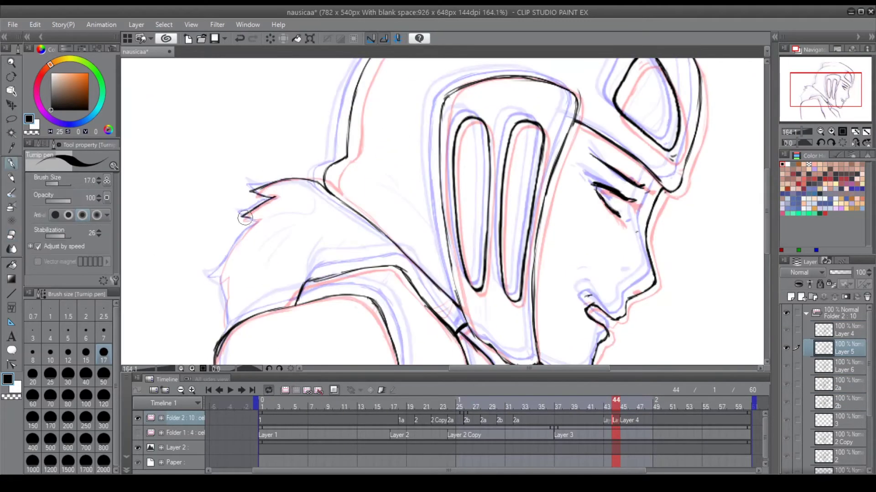
- Flip through Layers 6, 5 and 4 at frames 43 to 45 to compare the fur collar drawings
key(Left)
key(Left)
key(Right)
key(Right)
key(Right)
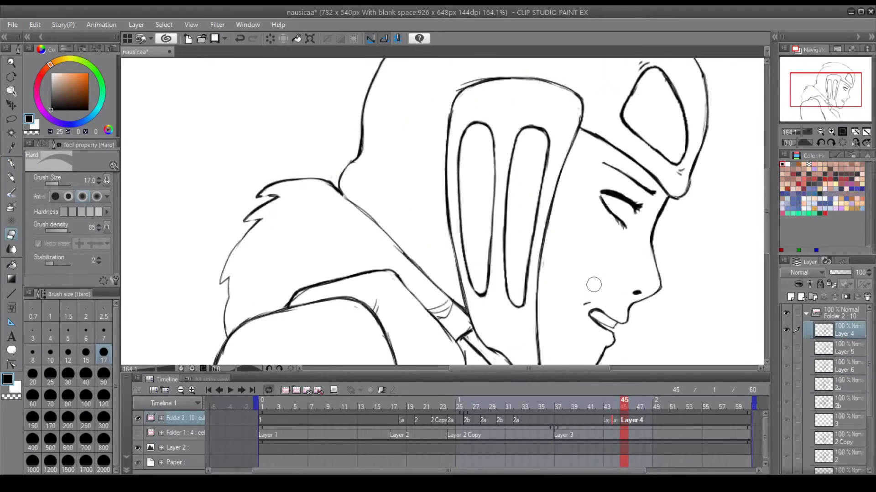
- Ink the short hatch marks and crease lines on the helmet behind the earpiece on Layers 6, 5 and 4
key(Left)
key(Left)
key(ctrl+alt+o)
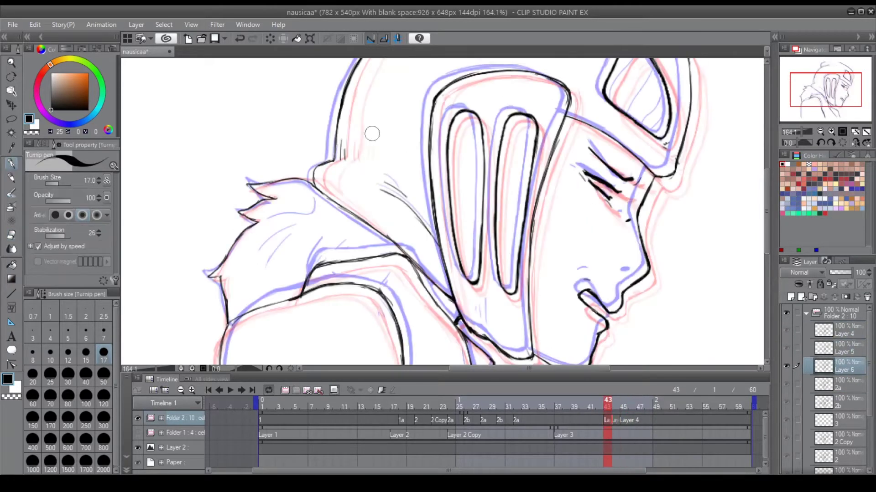
key(Right)
key(Right)
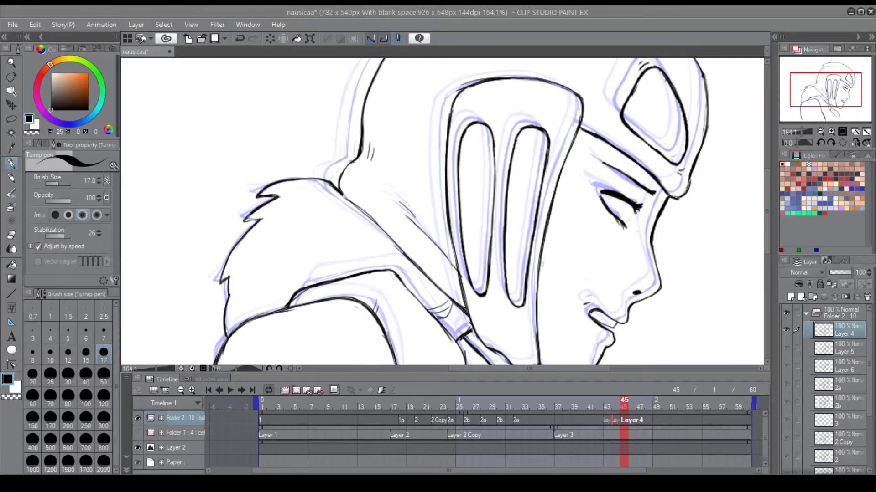
- Extend the timeline to 64 frames and place Layers 6, 5 and 4 on frames 45, 46 and 47
key(e)
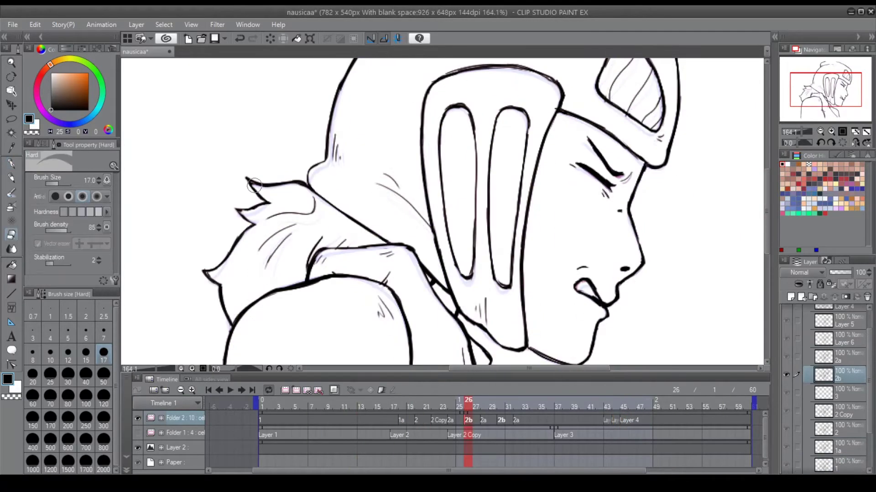
key(p)
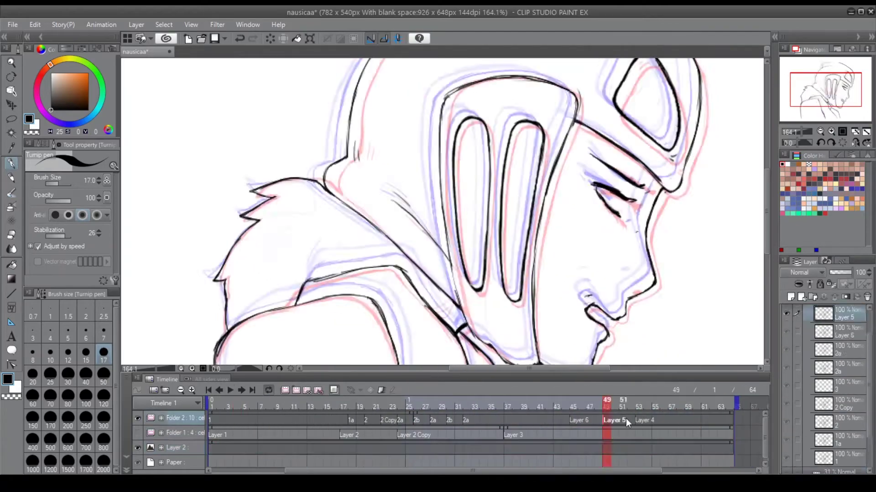
click(626, 418)
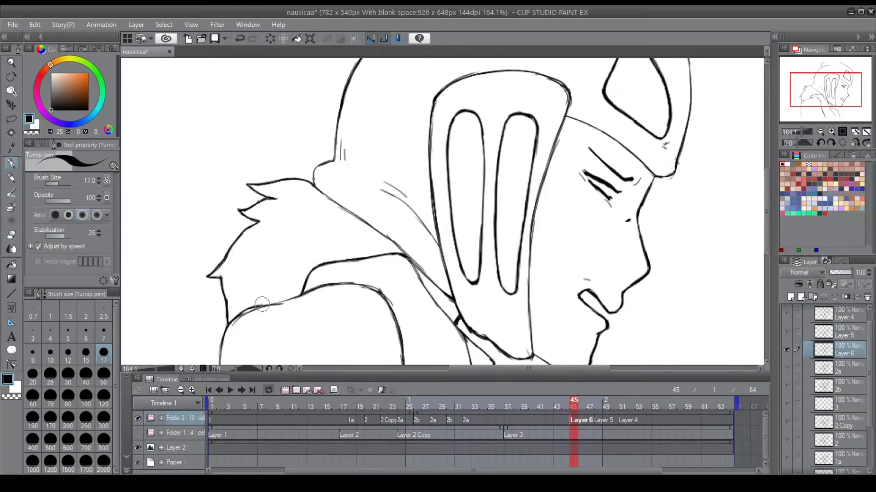
key(ctrl+z)
key(e)
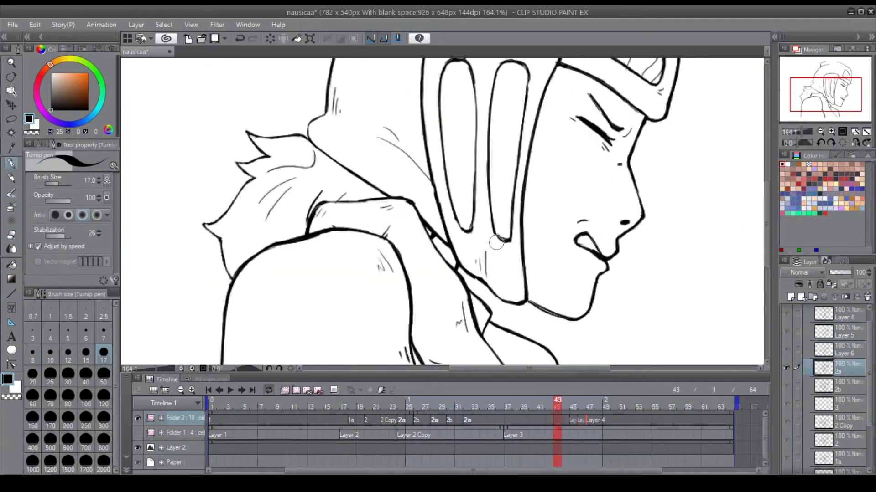
- Clean up and strengthen the shoulder, sleeve and strap lines on Layer 4 at frame 47
mouse_move(766, 141)
mouse_down()
mouse_move(766, 259)
mouse_move(766, 226)
mouse_up()
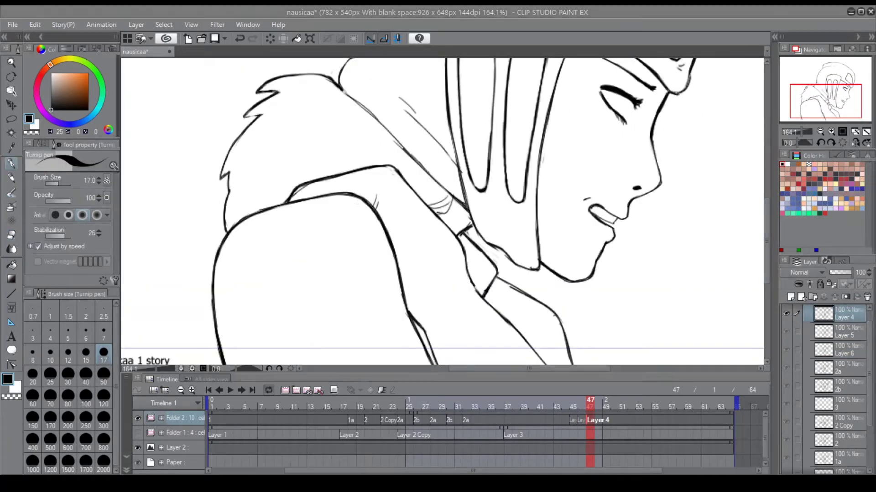
key(p)
scroll(548, 170, down, 3)
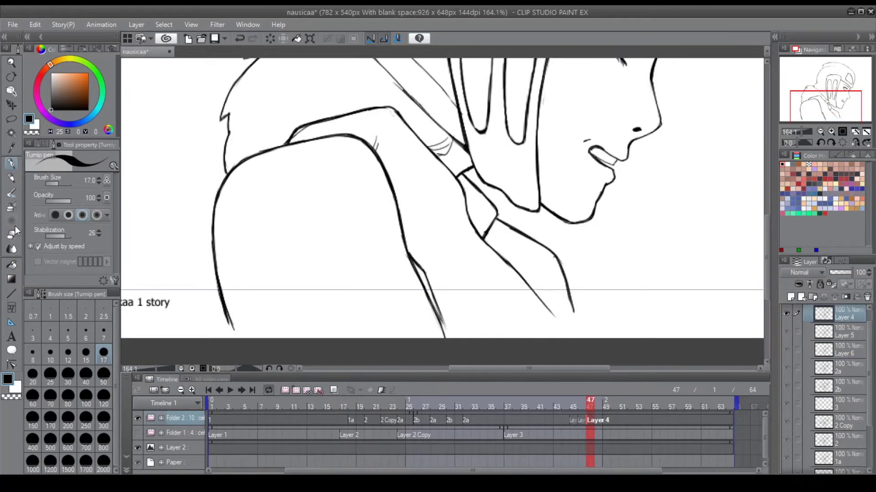
scroll(626, 103, up, 8)
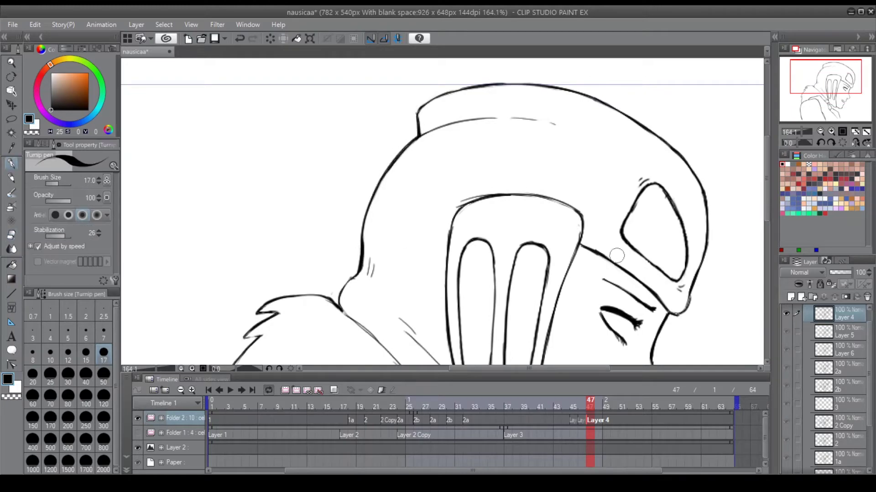
- Clean up and thicken the helmet, earpiece and jaw outlines on Layer 5 at frame 46
scroll(616, 256, down, 1)
key(Left)
key(Left)
key(Right)
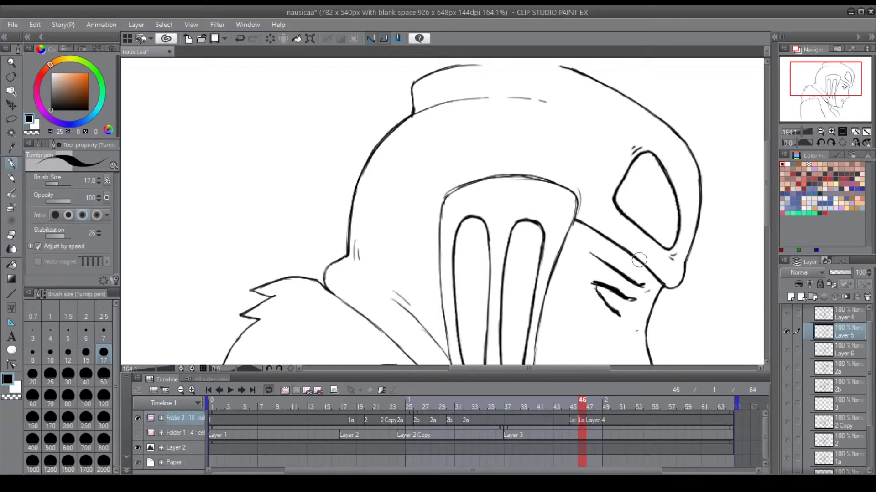
scroll(442, 147, down, 4)
key(Right)
scroll(610, 97, down, 4)
key(Left)
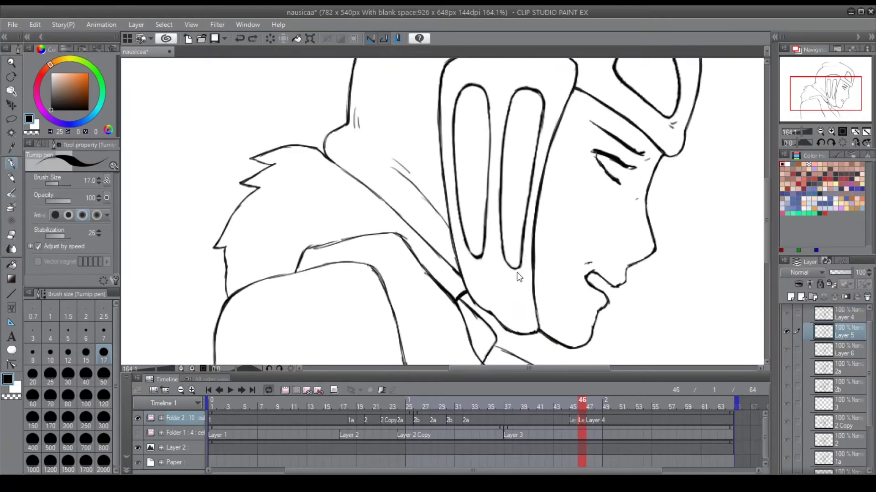
- Clean up the helmet and earpiece outlines on Layers 6 and 4 at frames 45 and 47
key(Left)
key(Left)
key(p)
key(Right)
key(Right)
scroll(528, 322, down, 3)
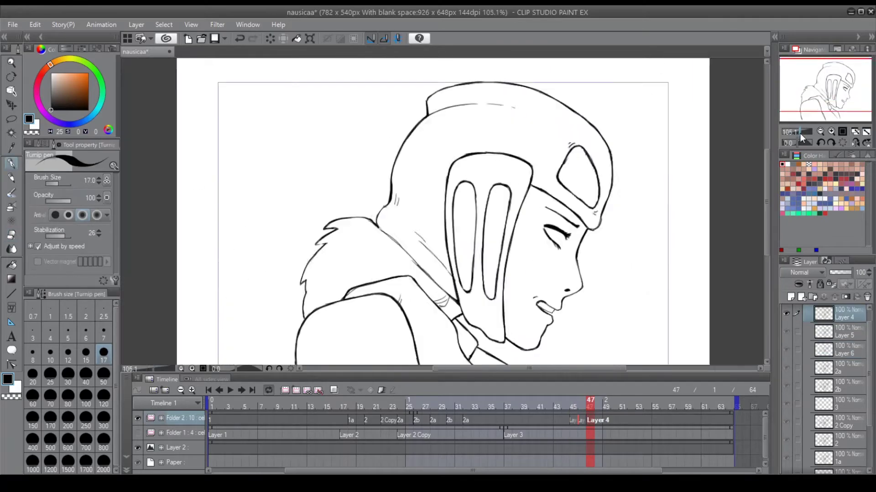
scroll(529, 323, up, 1)
- Flip between cel 2a and Layers 6, 5 and 4 and play the animation to compare the line work
click(12, 234)
key(Right)
key(Left)
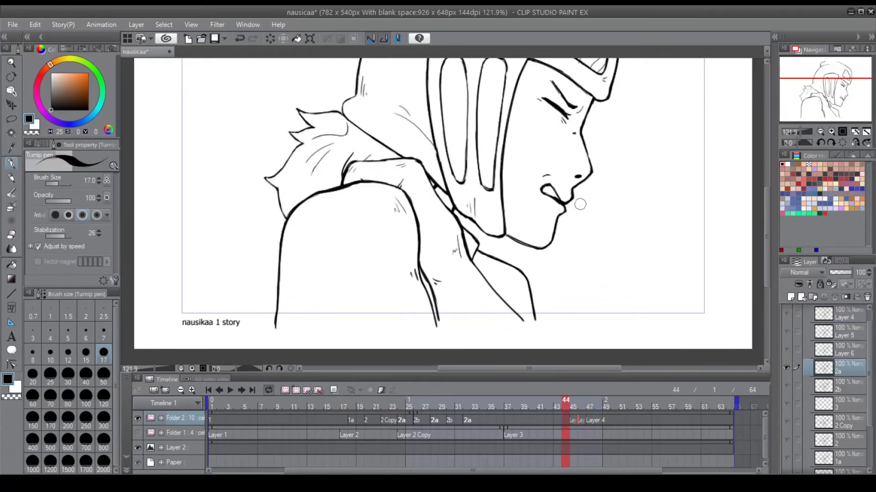
key(Right)
key(p)
key(Left)
key(Left)
key(Left)
key(Right)
key(Right)
scroll(393, 241, up, 2)
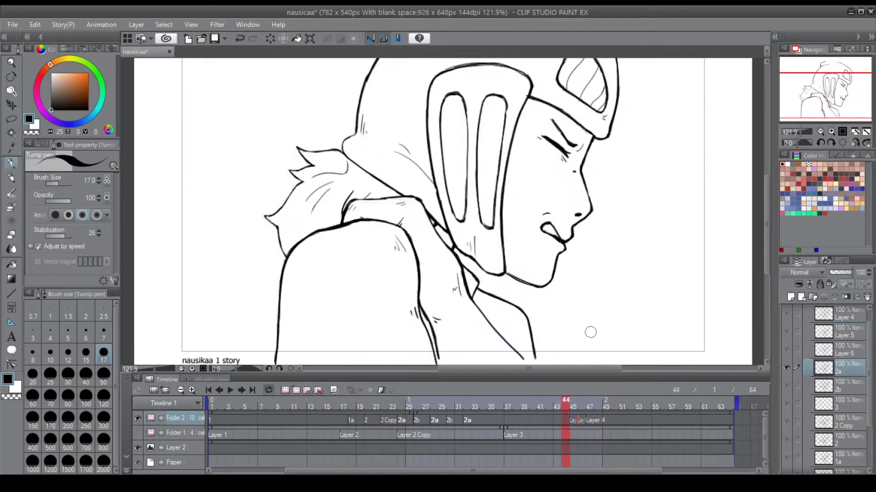
click(230, 390)
click(583, 420)
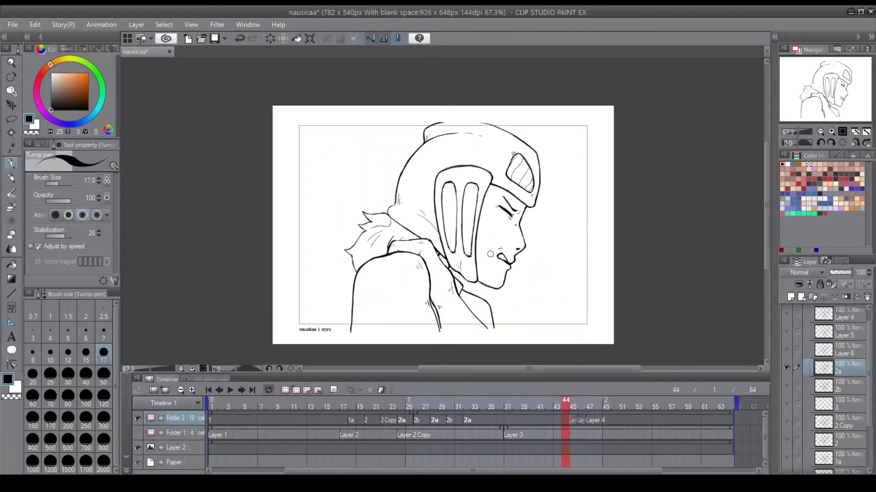
- Ink short hatch marks on the shoulder, sleeve and lower ear flap of Layer 4, following cel 2a's shading
key(Right)
key(p)
key(Right)
key(Right)
key(Right)
key(Right)
key(Right)
key(Right)
key(Right)
key(Right)
key(Right)
key(Right)
key(Right)
key(Right)
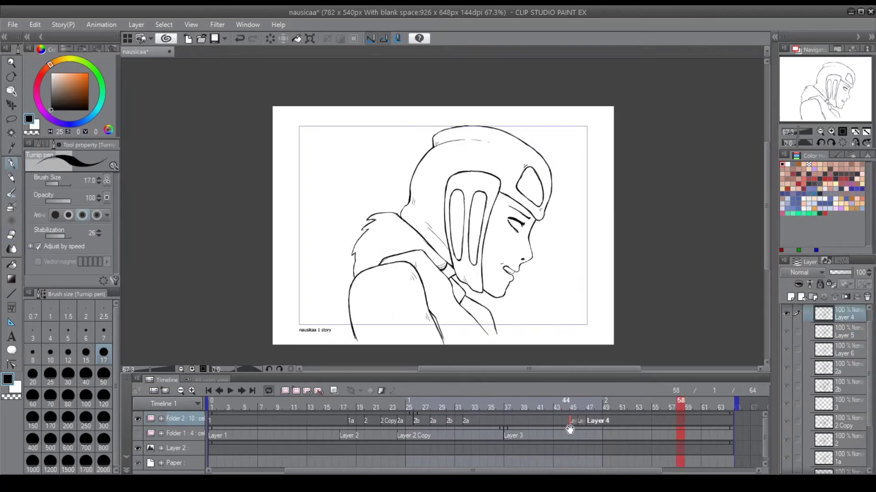
key(p)
scroll(428, 230, up, 3)
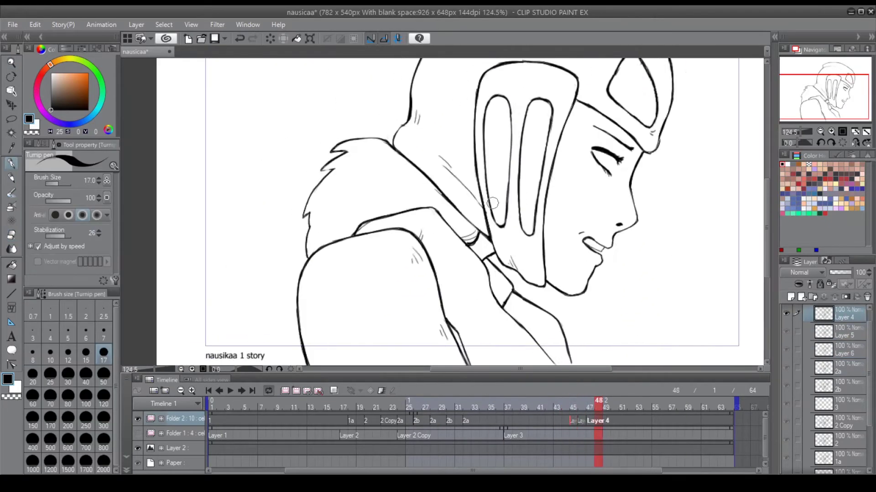
- Ink thin fur strands inside the collar on Layers 4 and 5 using onion skin
key(Left)
key(Left)
key(Left)
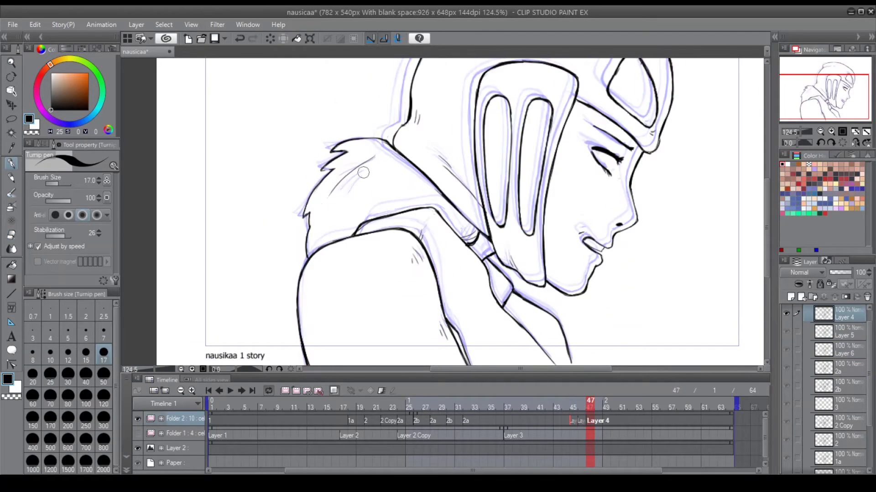
key(Left)
key(Left)
key(e)
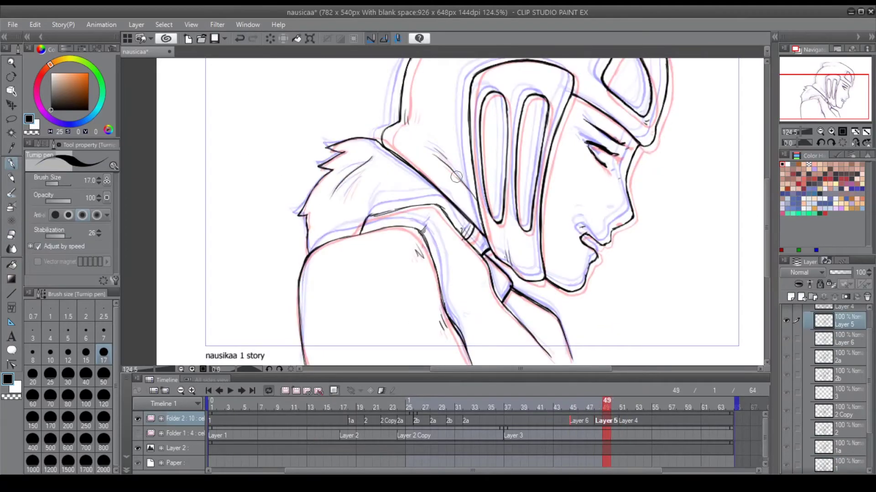
- Space the cels so Layer 6 starts at frame 45, Layer 5 at 48 and Layer 4 at 51, and play the animation
key(Left)
key(Left)
key(Left)
key(Left)
key(Left)
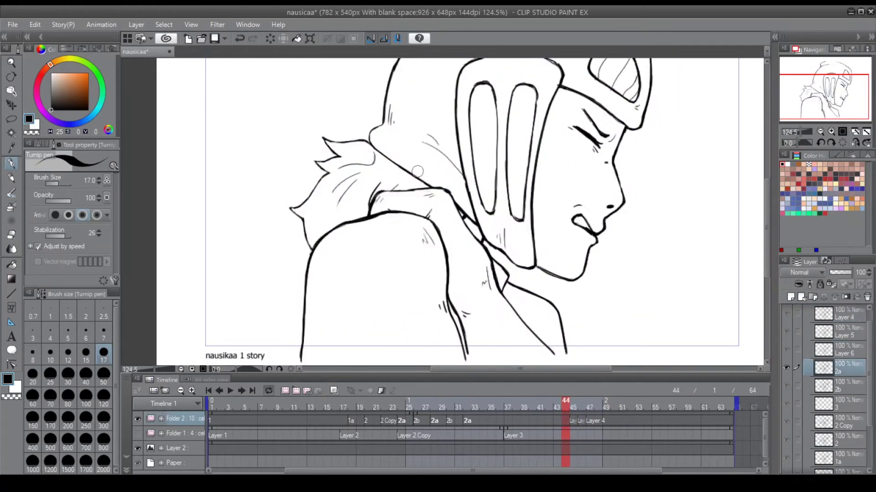
click(230, 391)
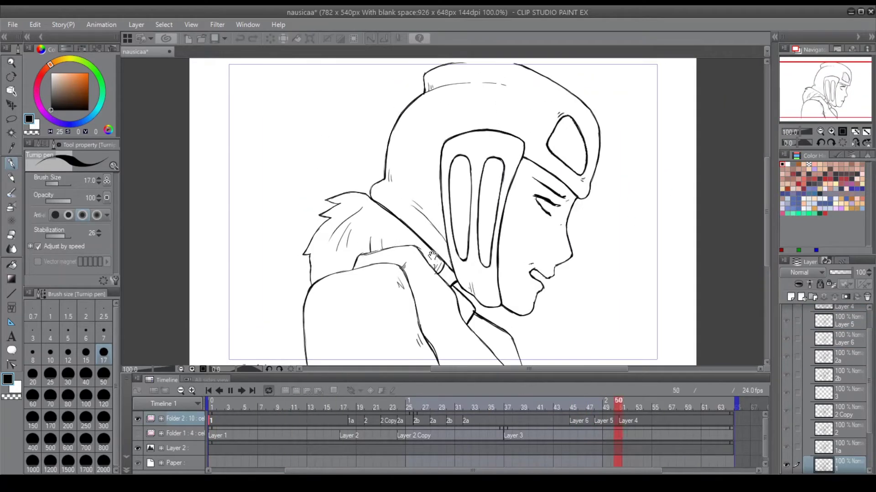
- Refine the closed eye and lashes on Layer 5 at frame 48 and play the animation
scroll(563, 203, up, 5)
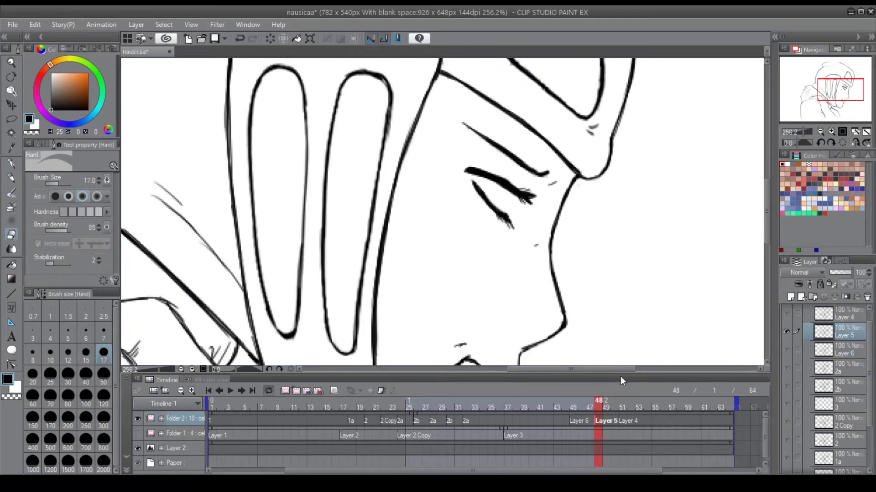
click(230, 391)
scroll(316, 209, down, 5)
scroll(316, 210, up, 6)
click(625, 421)
key(ctrl+0)
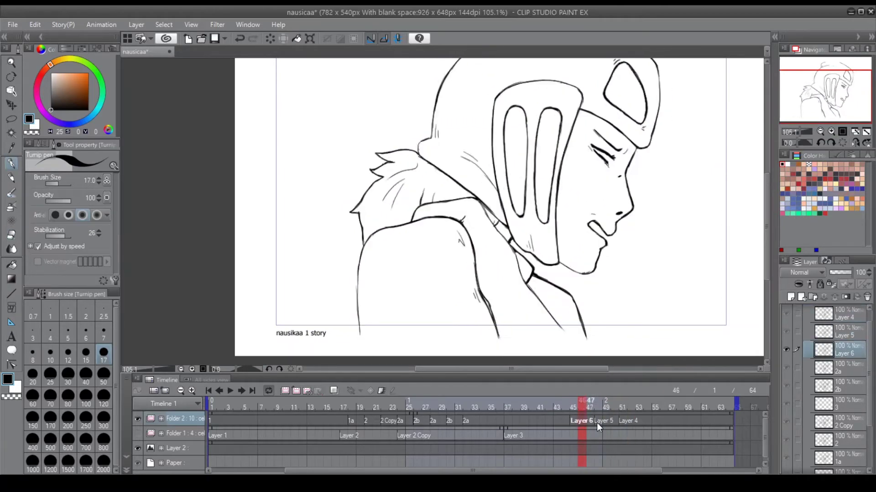
- Ink curved stripes inside the helmet's front window on Layer 4 at frame 51, using cel 2a as reference
key(space)
click(571, 421)
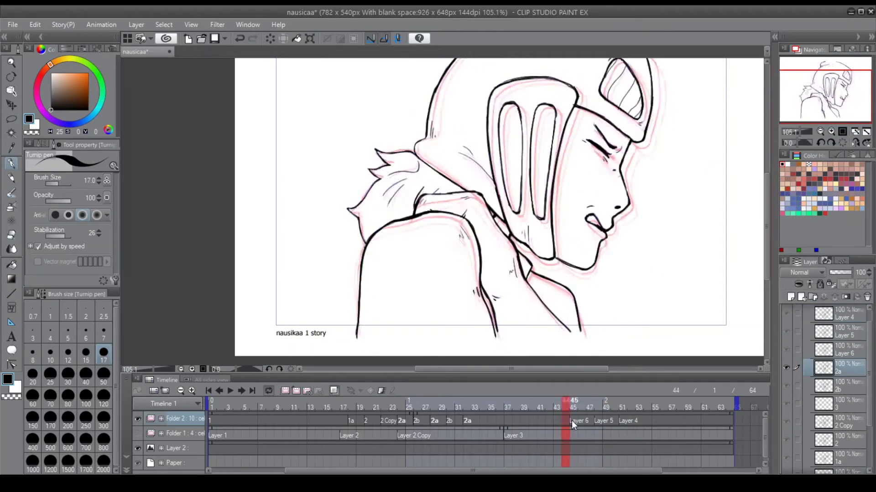
click(365, 420)
click(622, 420)
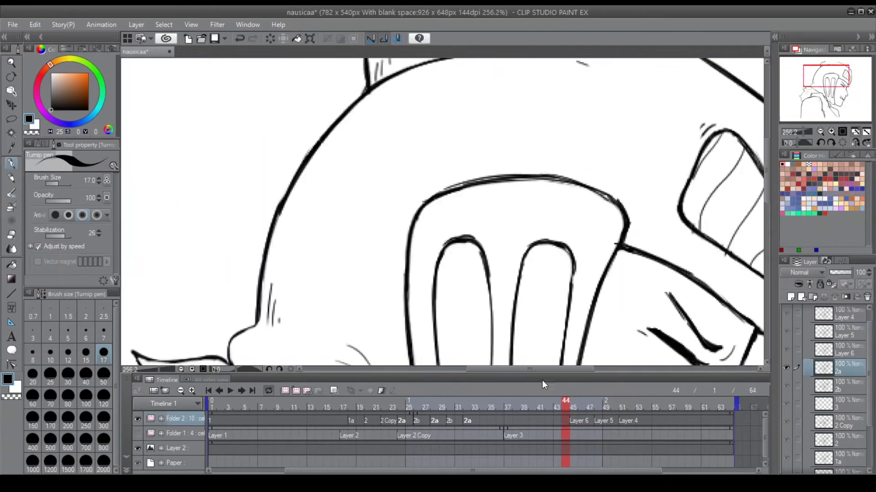
click(423, 422)
click(571, 419)
mouse_move(571, 420)
mouse_down()
mouse_move(622, 421)
mouse_move(572, 422)
mouse_move(610, 422)
mouse_up()
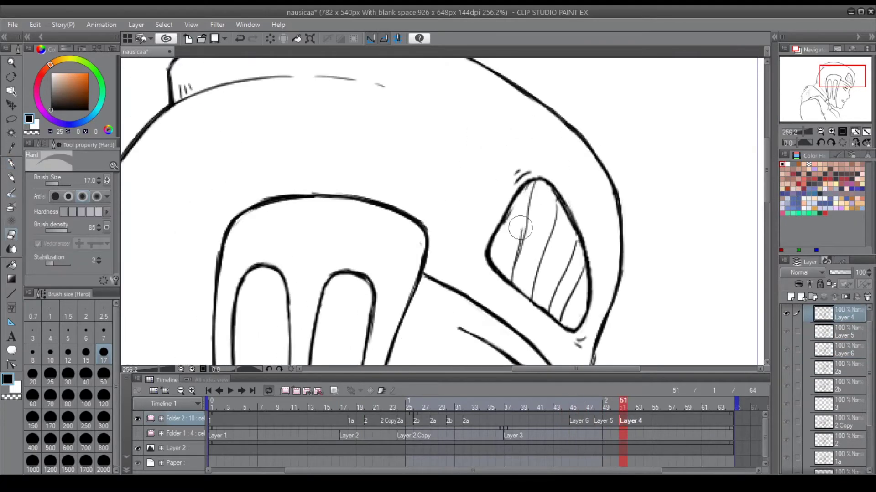
key(ctrl+0)
click(229, 390)
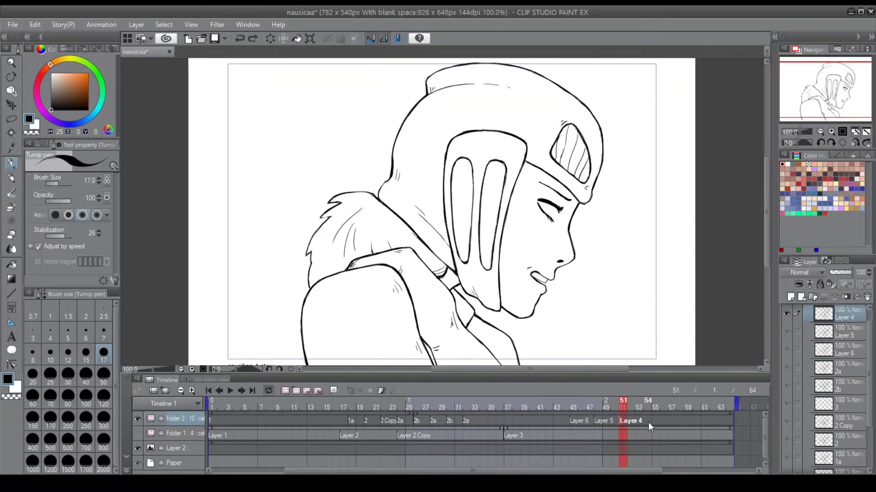
- Add a copy of Layer 4 as Layer 4a at frame 55 and adjust its lassoed head with Scale/Rotate
click(581, 423)
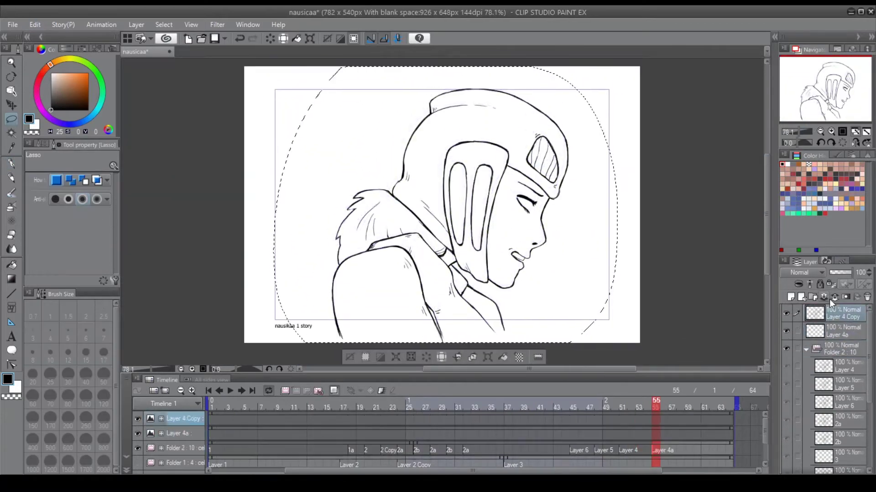
key(p)
click(649, 420)
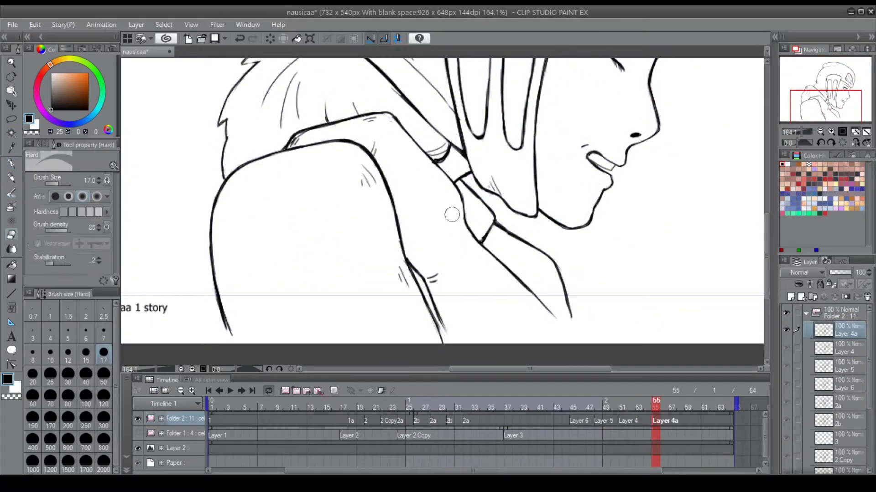
scroll(768, 179, down, 2)
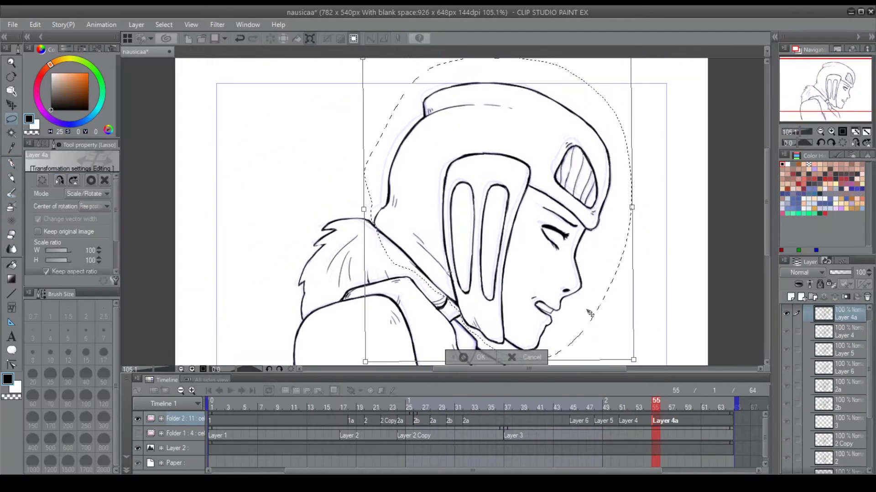
scroll(410, 298, up, 3)
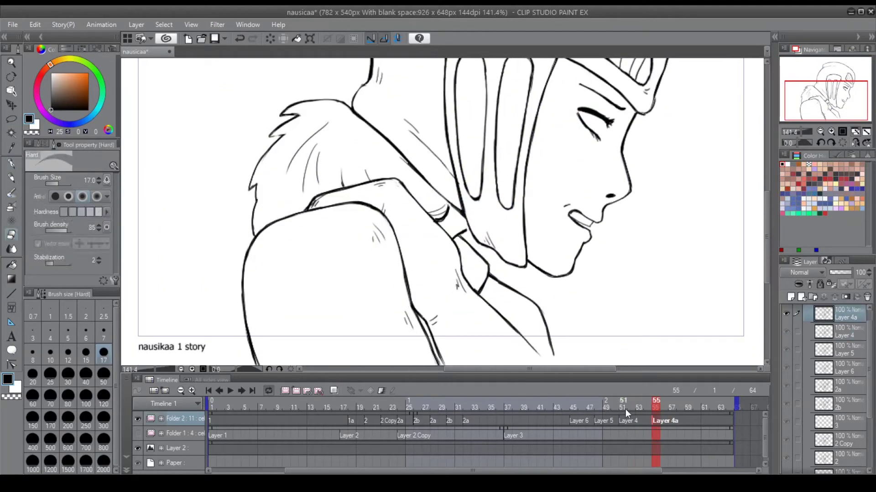
- Rework the eye's lower lid on Layer 4a at frame 55 and compare it with Layer 4 at frame 54
key(p)
scroll(533, 168, down, 2)
scroll(533, 167, up, 4)
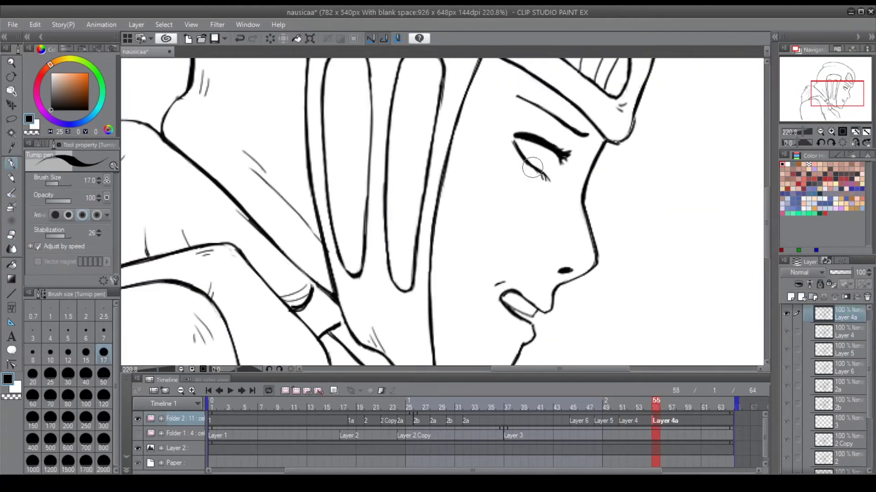
scroll(532, 168, down, 3)
key(ctrl+Left)
scroll(532, 167, up, 2)
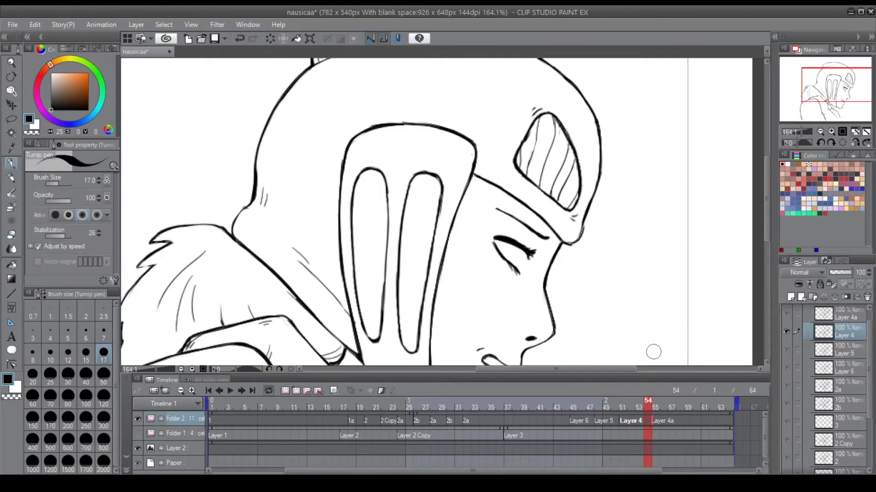
key(ctrl+Right)
scroll(653, 352, down, 2)
- Extend the timeline to 72 frames, with Layer 4a at frame 58 and Layer 4 repeated at frame 65, and play it
key(l)
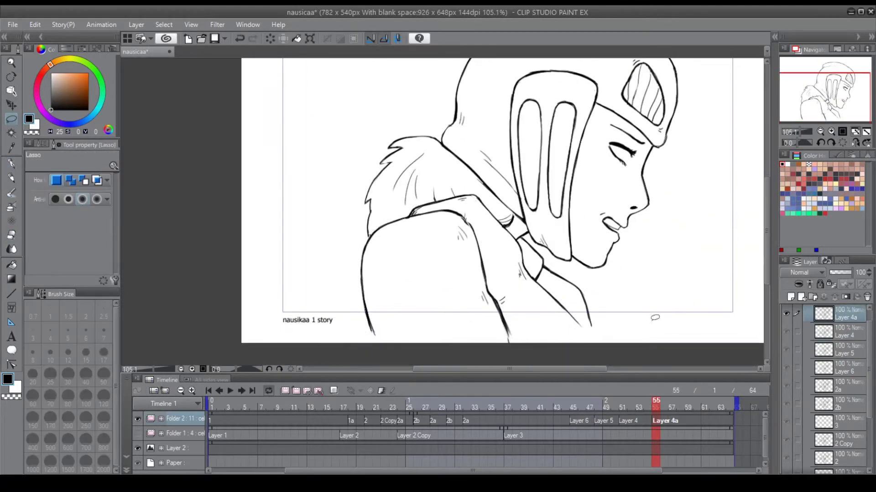
click(229, 390)
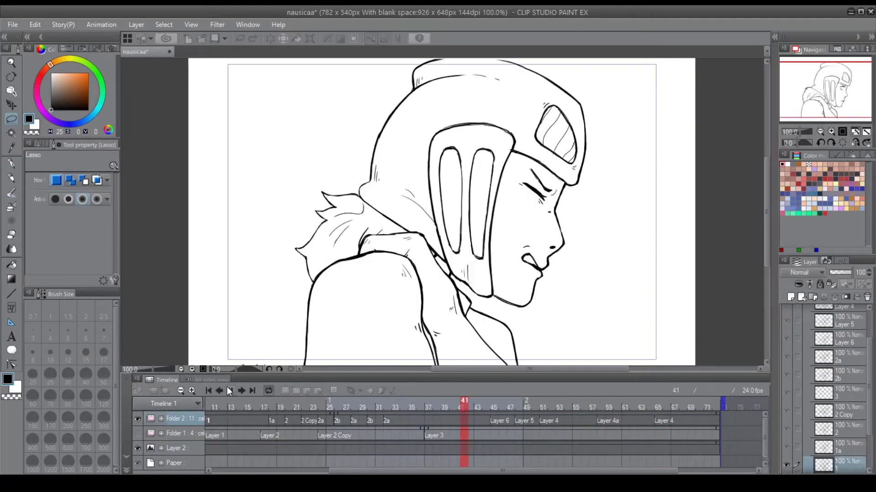
click(229, 391)
- Lasso the chin on Layer 4 at frame 57, and replay the animation with Layer 4a starting at frame 61
drag(531, 276, 550, 288)
key(p)
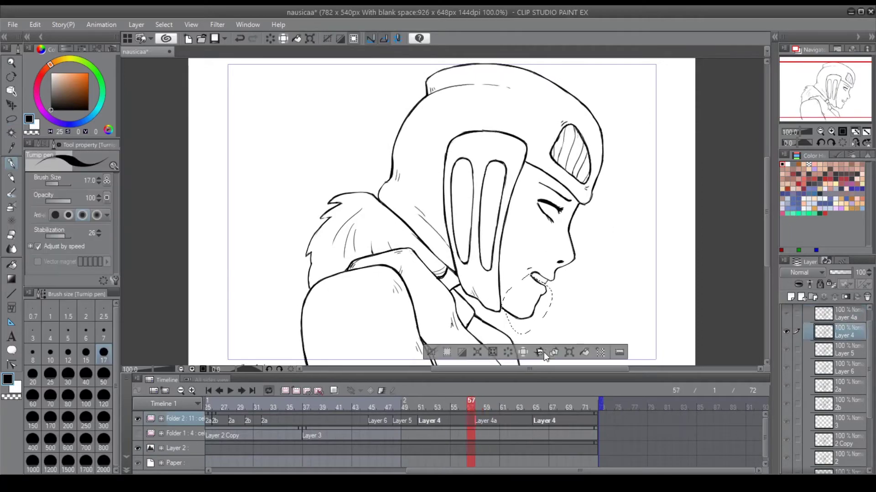
click(230, 391)
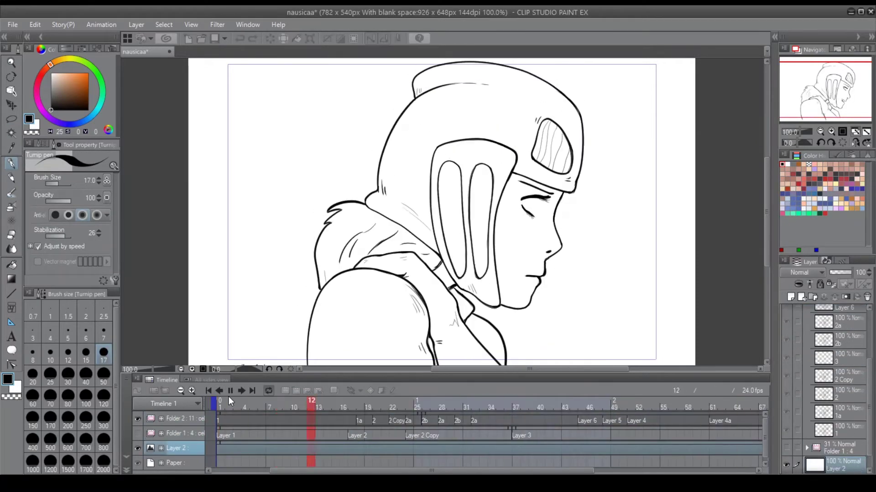
- Clean up the inked lines of Layer 4a at frame 61 with the Hard eraser and replay the animation
key(l)
key(p)
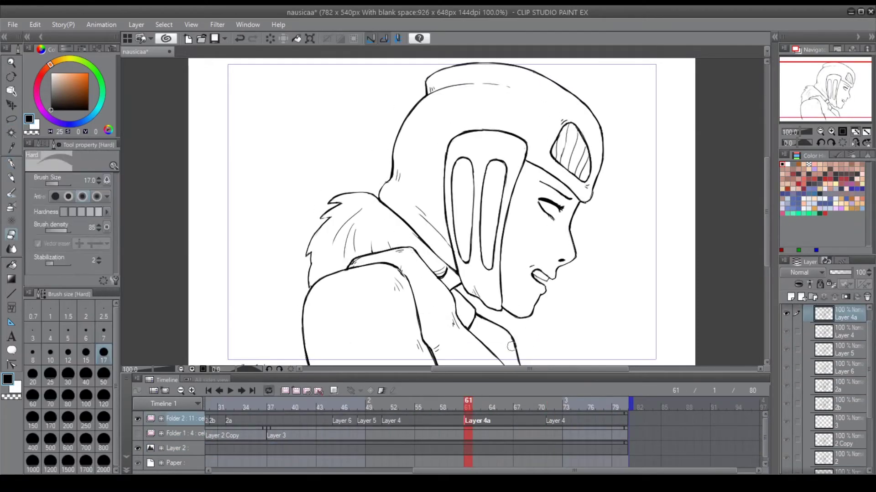
key(l)
click(230, 391)
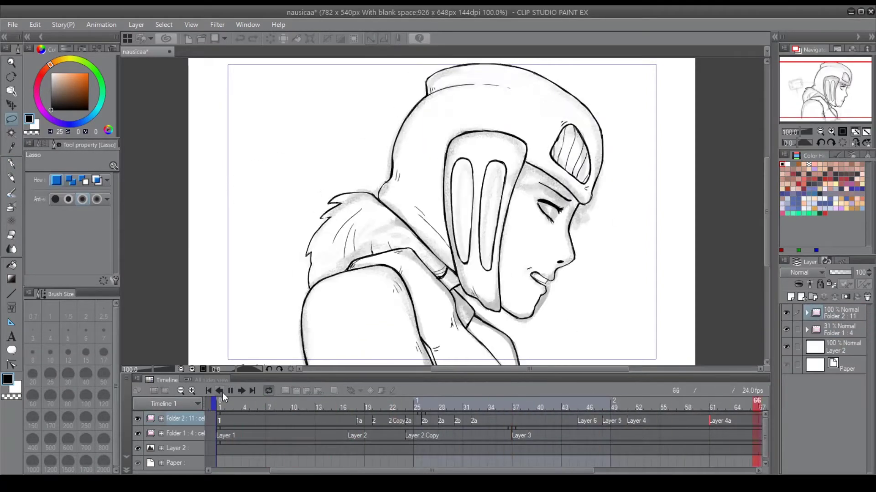
click(229, 391)
- Create a new animation folder and ink the boxy device with black slots behind the collar on its cel 1, checking it without the sketch
key(ctrl+shift+n)
key(p)
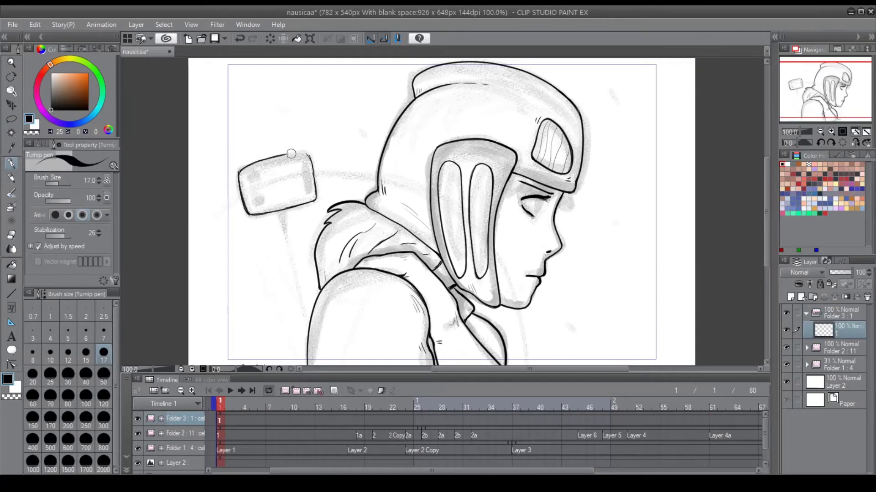
key(e)
key(ctrl+plus)
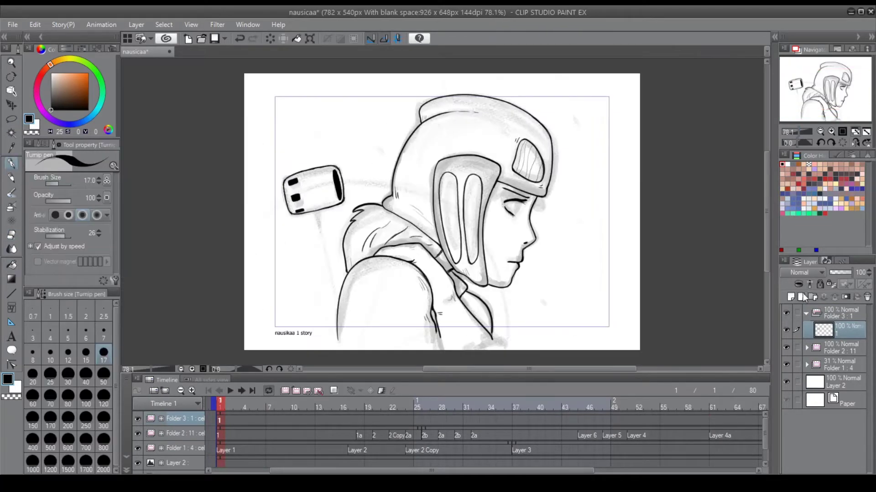
click(137, 448)
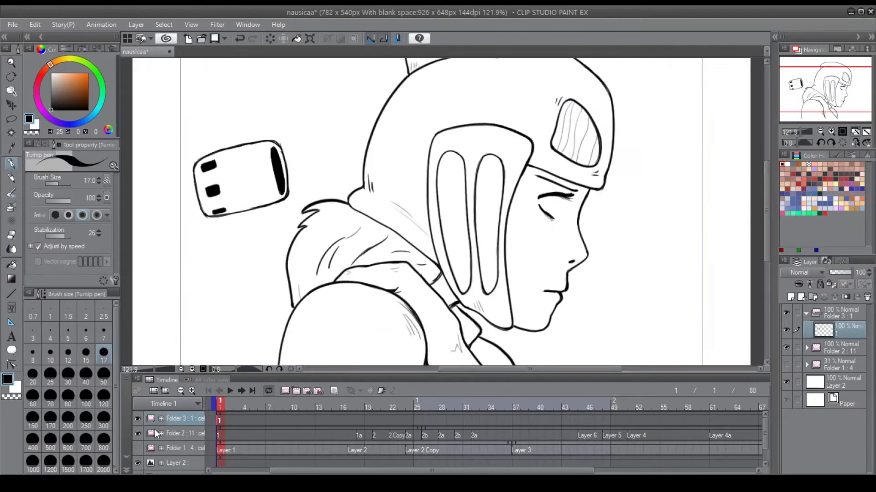
click(137, 448)
- Ink the thin rod hanging down from the boxy device with the Turnip pen at brush size 2.5
key(ctrl+minus)
drag(314, 204, 319, 294)
key(ctrl+minus)
key(ctrl+z)
click(103, 317)
drag(321, 161, 359, 339)
key(ctrl+minus)
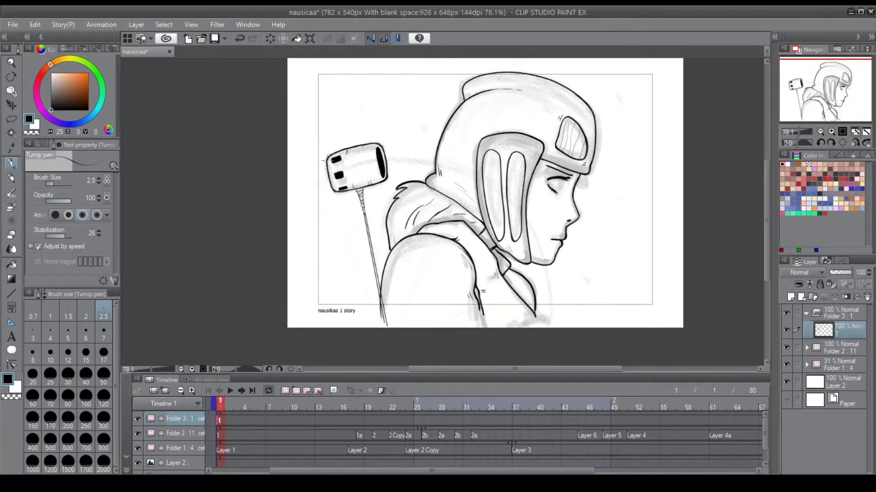
- Place copies of the rod-mounted device on cels 1a and 2 of Folder 3, moving and rotating it farther along its swing
click(336, 400)
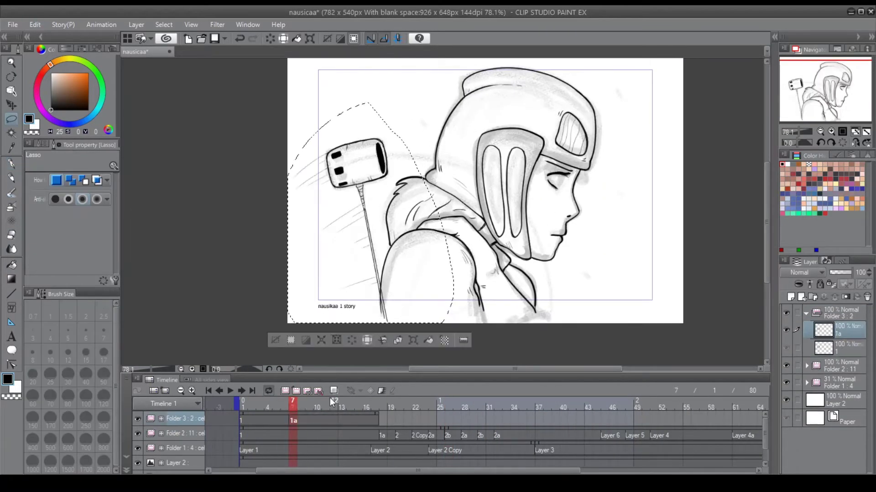
key(ctrl+c)
click(334, 401)
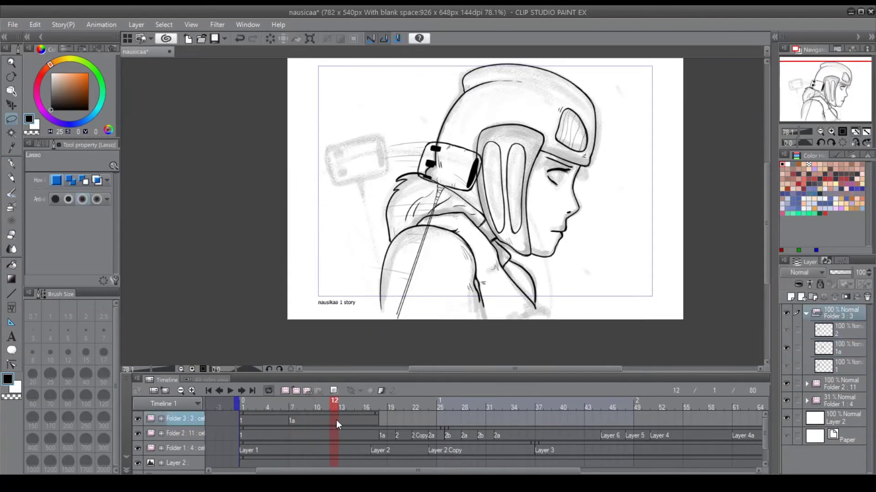
key(ctrl+v)
key(ctrl+t)
drag(410, 346, 461, 360)
click(462, 357)
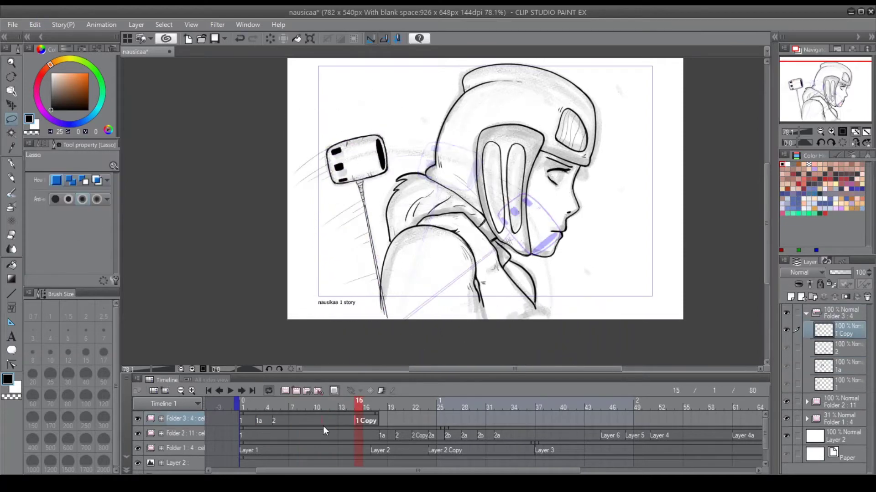
- Add a blank cel and an extra in-between after cel 1 in Folder 3, tighten the swing to successive frames, and replay it
click(230, 391)
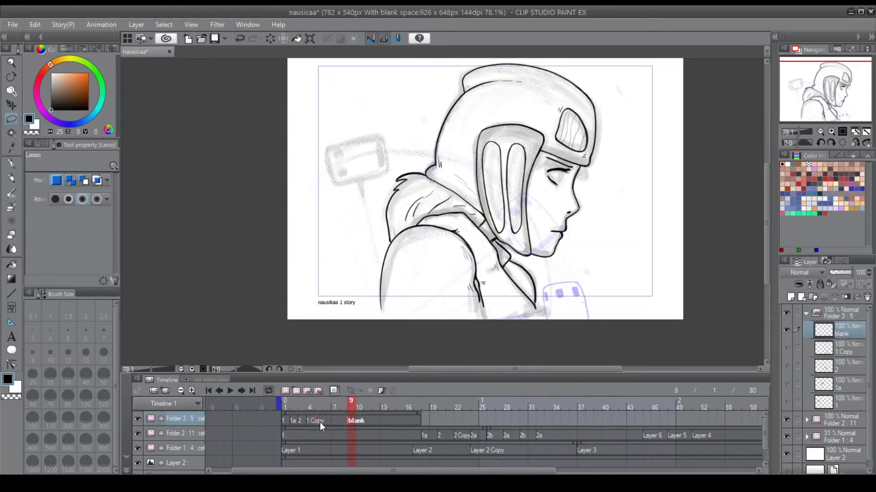
click(335, 423)
click(293, 420)
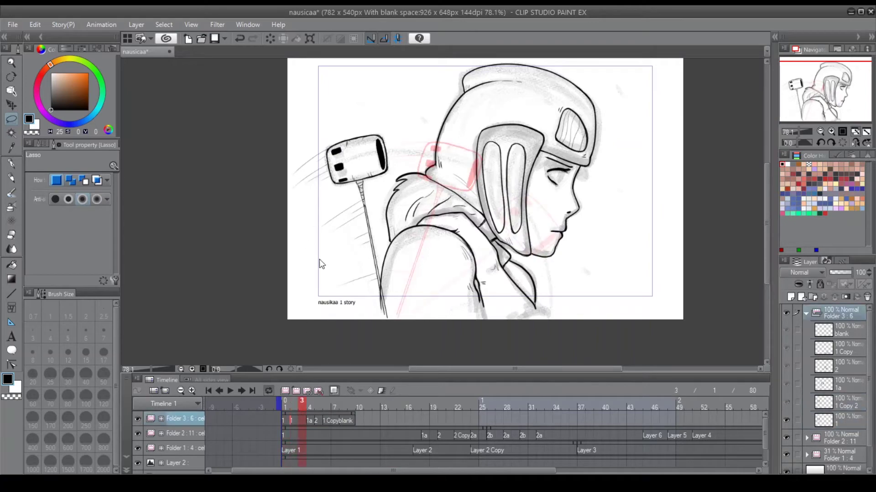
click(230, 391)
click(335, 421)
click(230, 390)
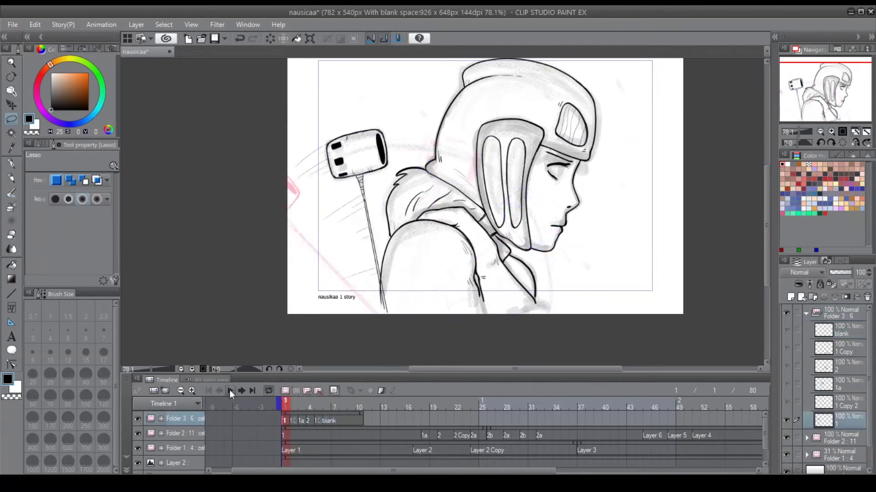
- Repeat the device's swing cels in further cycles along the Folder 3 track and play them
drag(431, 418, 227, 421)
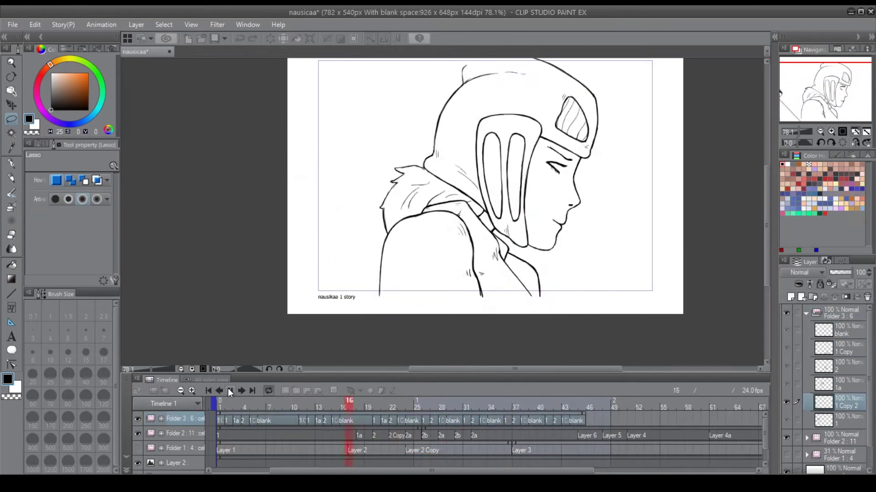
click(474, 420)
click(230, 393)
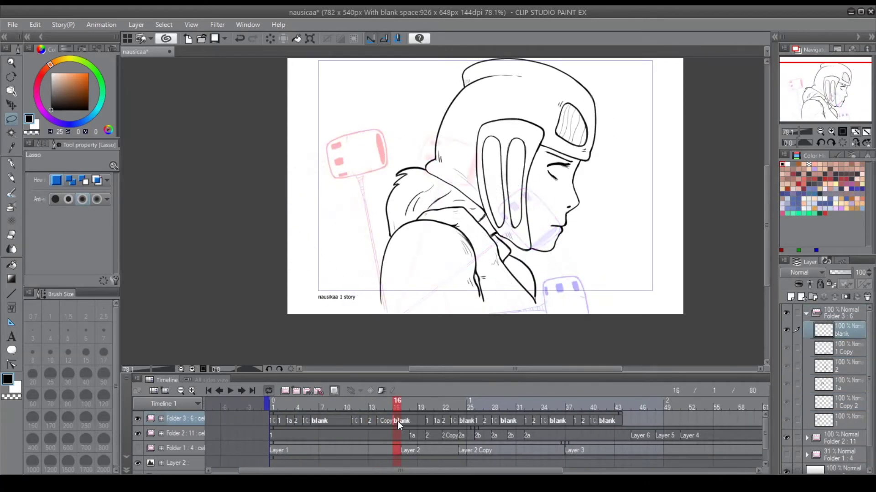
- Drop the blank cels from the later swing cycles, continue the cycles along the rest of the Folder 3 track, and replay
click(411, 420)
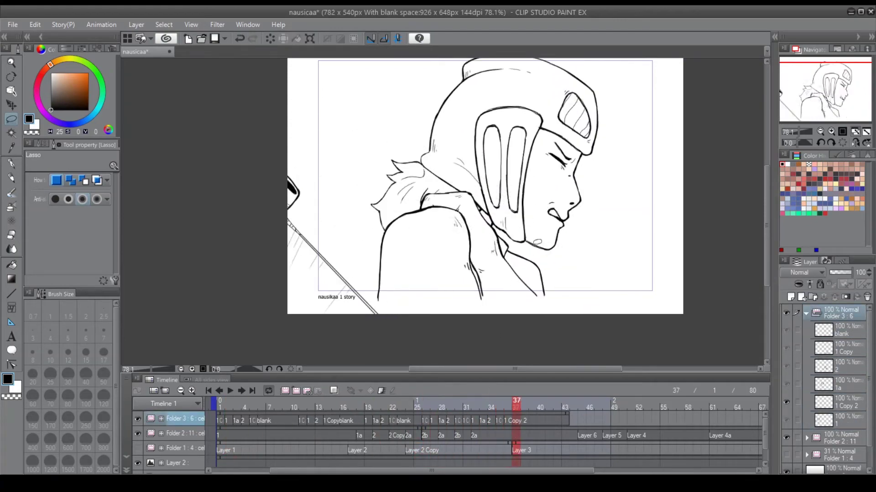
click(363, 422)
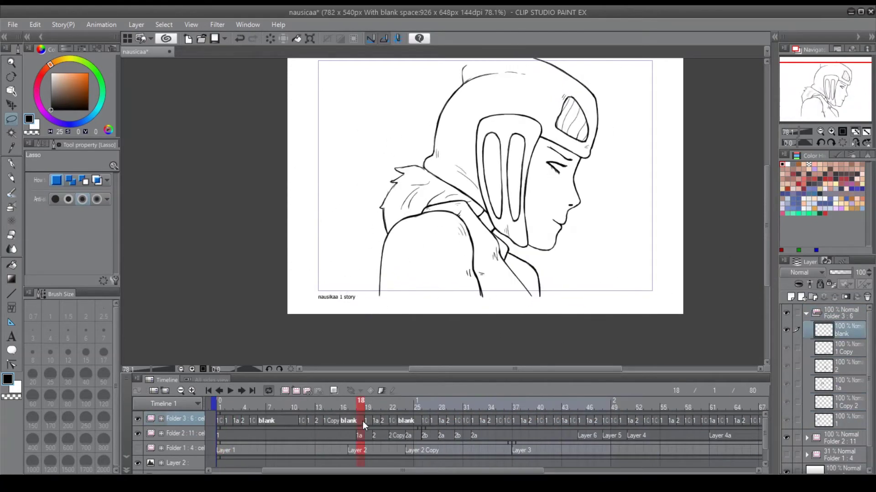
click(230, 385)
- Paste the film screenshot as a reference and colour Folder 4's cel 1 with blue helmet and coat, brown skin and fur, and maroon-striped visor
key(ctrl+v)
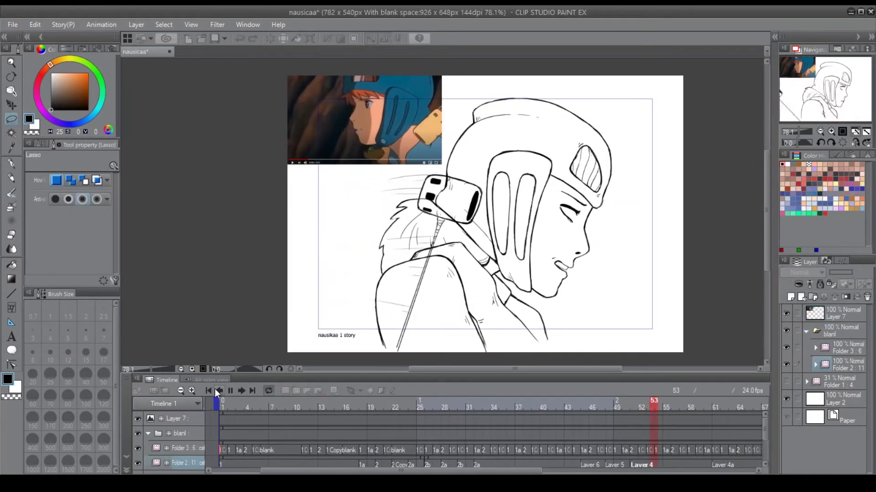
click(228, 449)
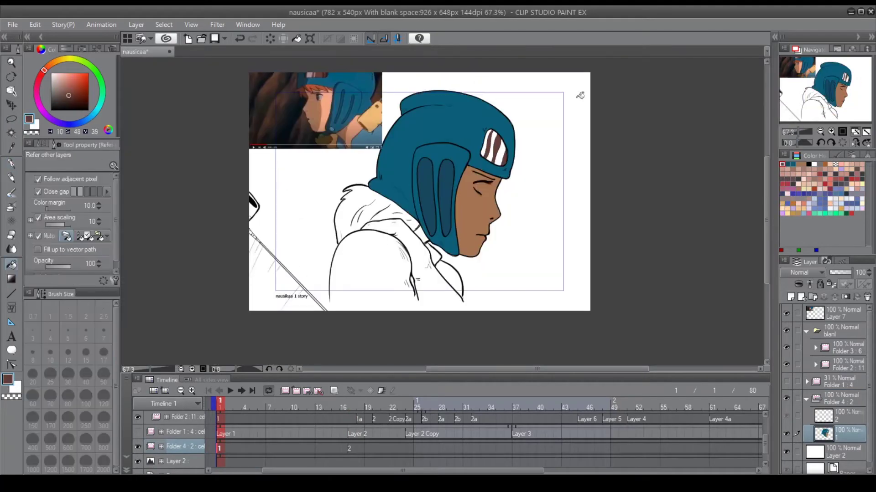
scroll(501, 151, up, 5)
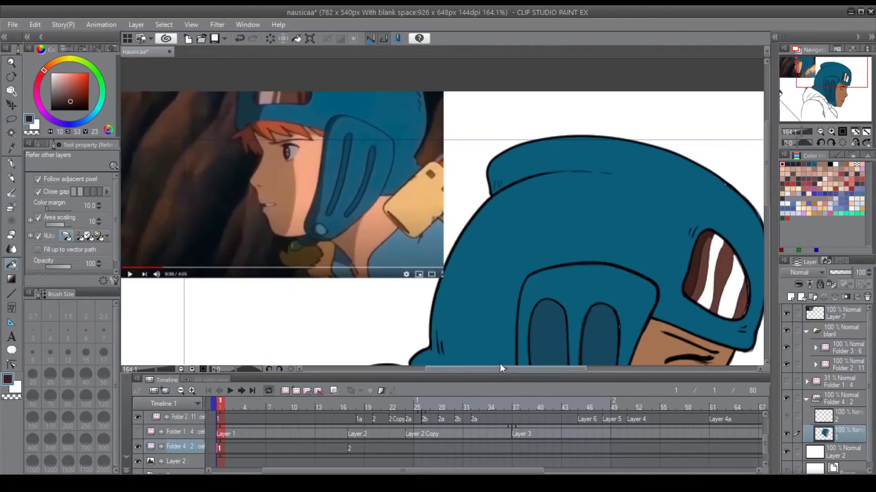
key(p)
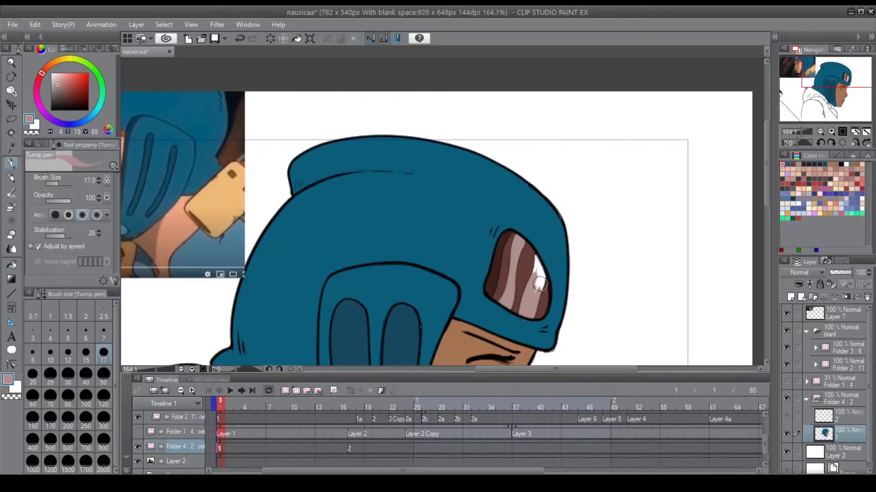
alt+click(548, 285)
scroll(456, 273, down, 5)
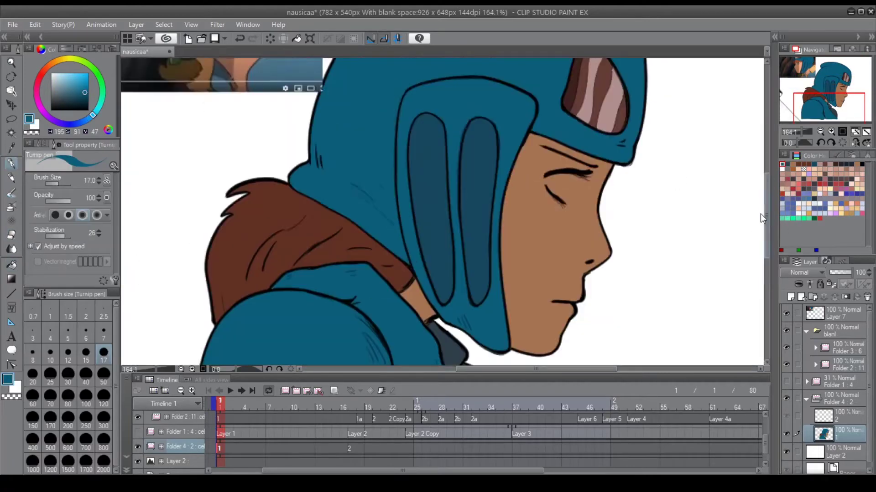
scroll(760, 205, down, 4)
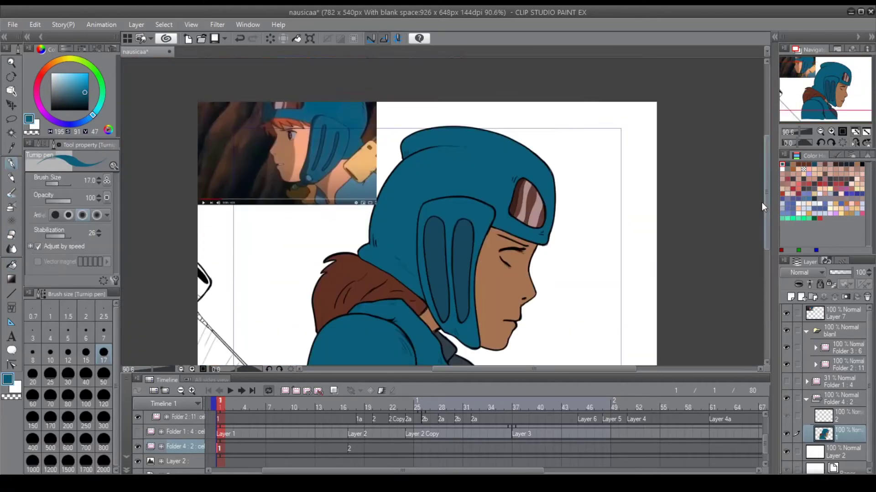
- Create animation Folder 5 and ink the hair fringe under the helmet rim on cels 1, 1a and 2, with cel 2 at frame 7
click(352, 450)
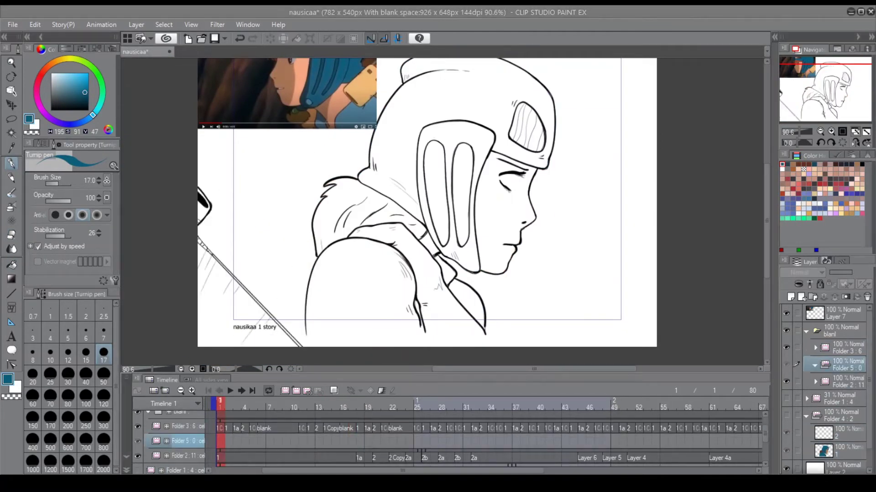
scroll(450, 185, up, 4)
key(ctrl+z)
scroll(452, 218, up, 2)
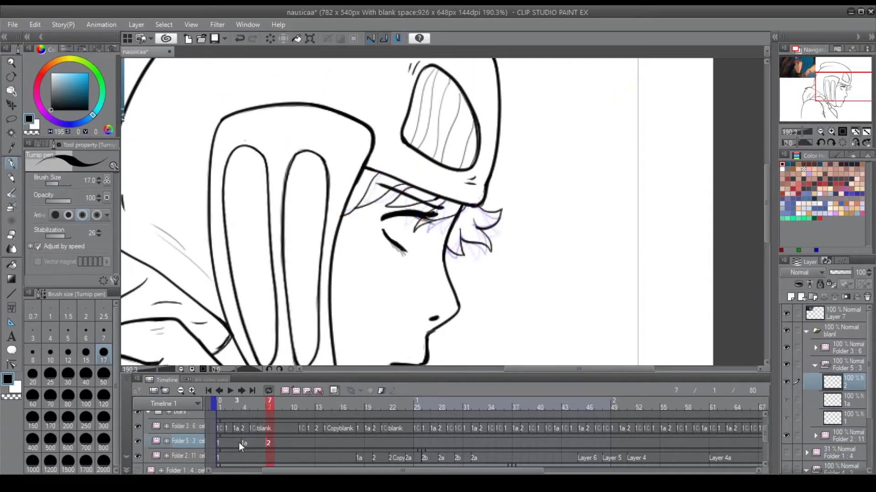
- Ink the fringe in-betweens Layer 8, Layer 9, 1b and 1c in Folder 5 and repeat the fringe cels along the timeline
click(232, 444)
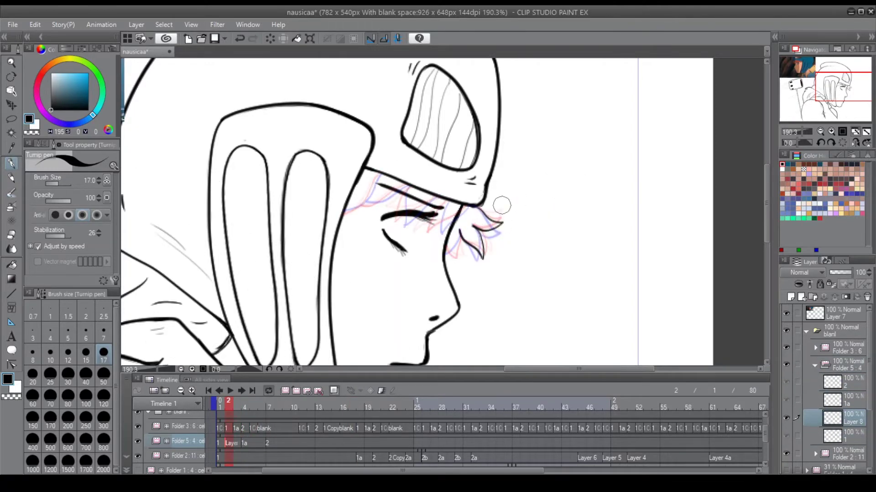
key(ctrl+z)
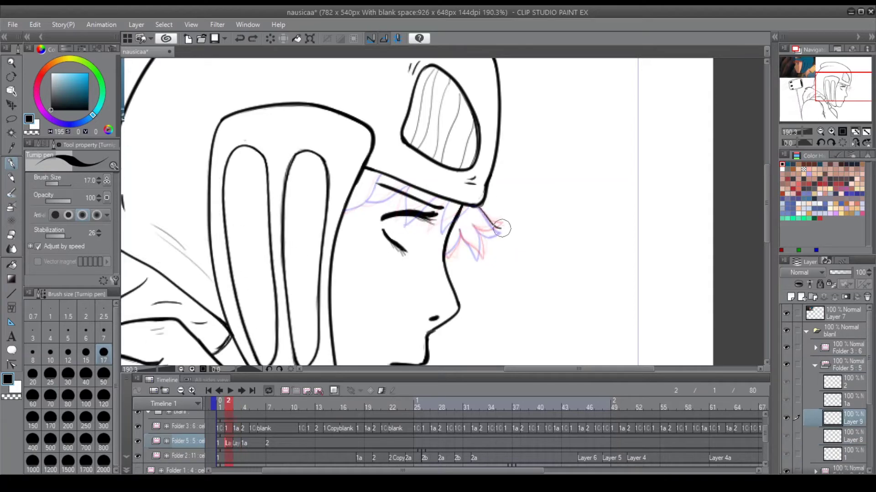
click(235, 443)
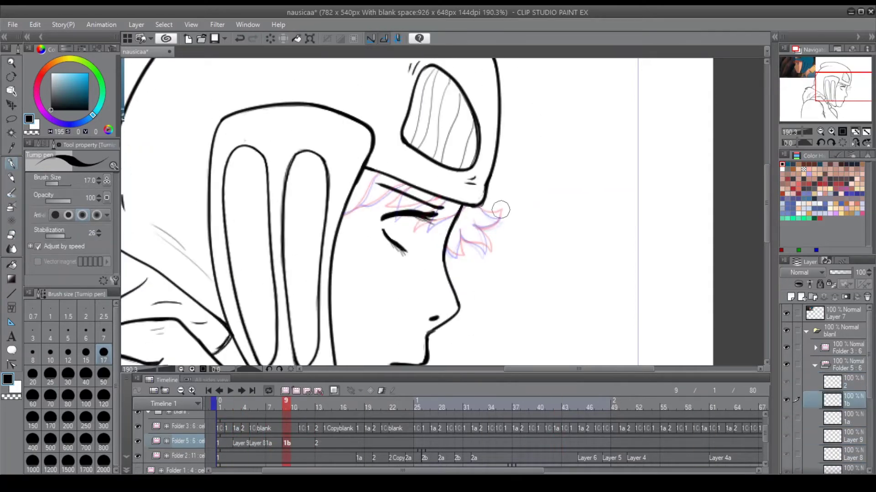
click(230, 391)
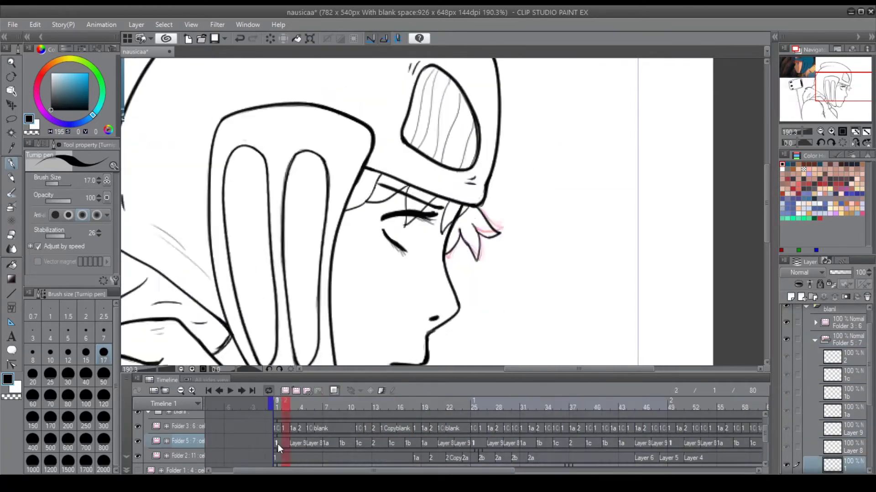
- Refine the fringe strands on cel 1b at frame 9 and check the hair motion from frame 1
click(229, 443)
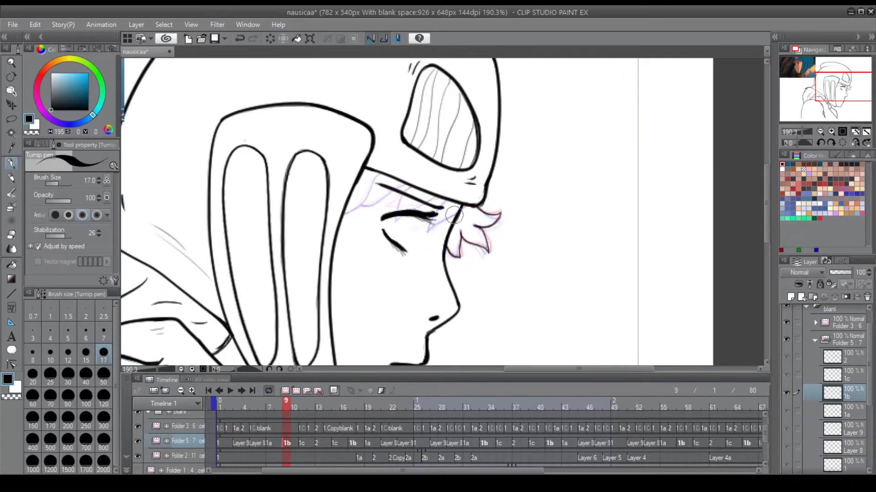
click(236, 444)
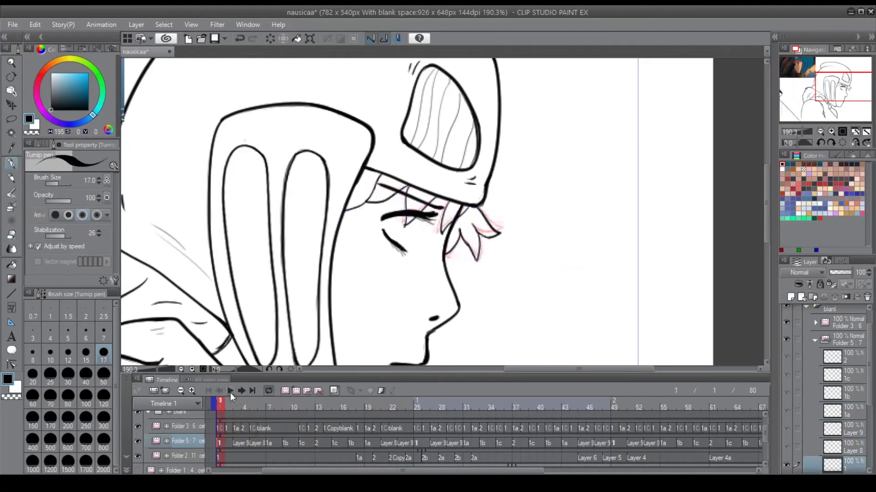
click(279, 444)
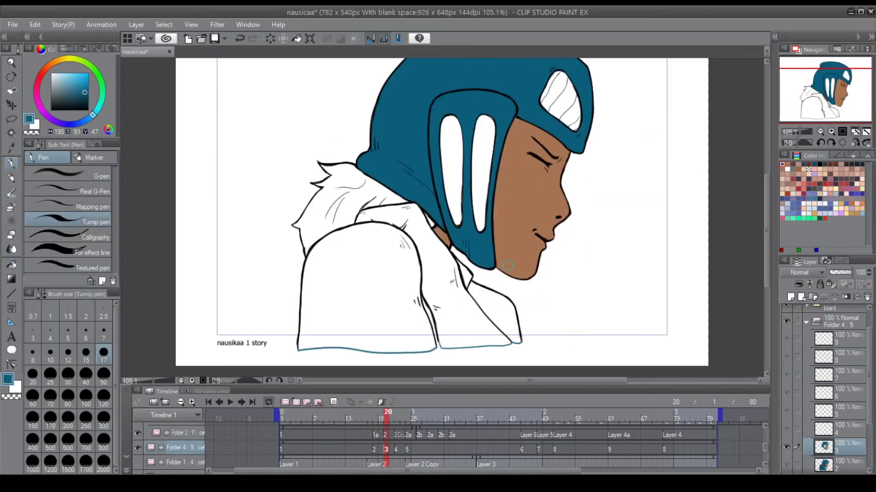
- Colour Folder 4's cels 3, 4 and 5 with blue helmet and coat, brown skin and fur, and dark collar, and play the result
click(451, 270)
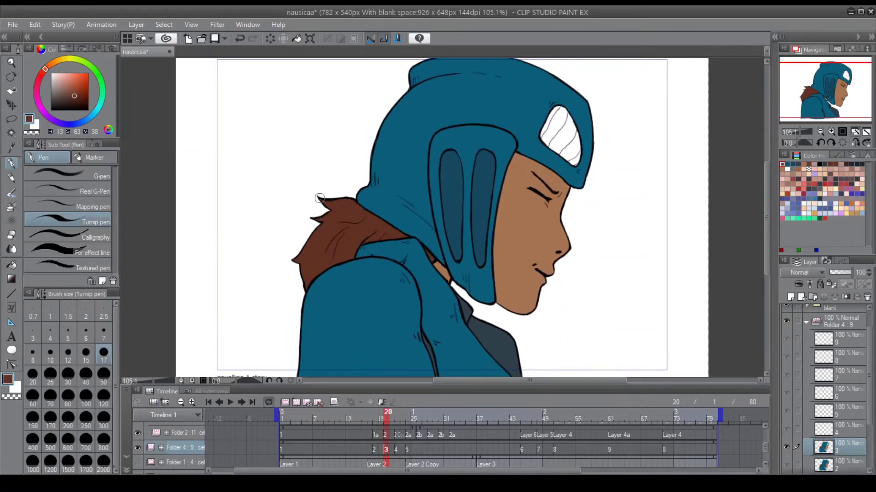
click(395, 450)
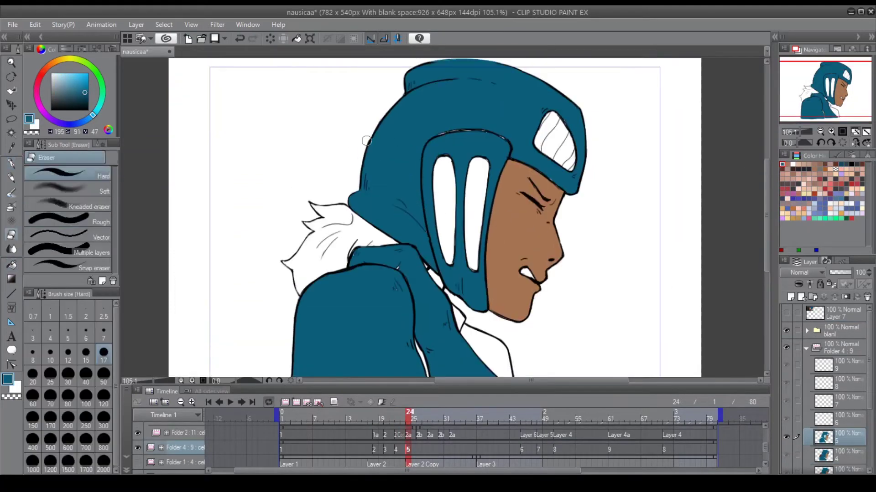
click(231, 403)
click(231, 403)
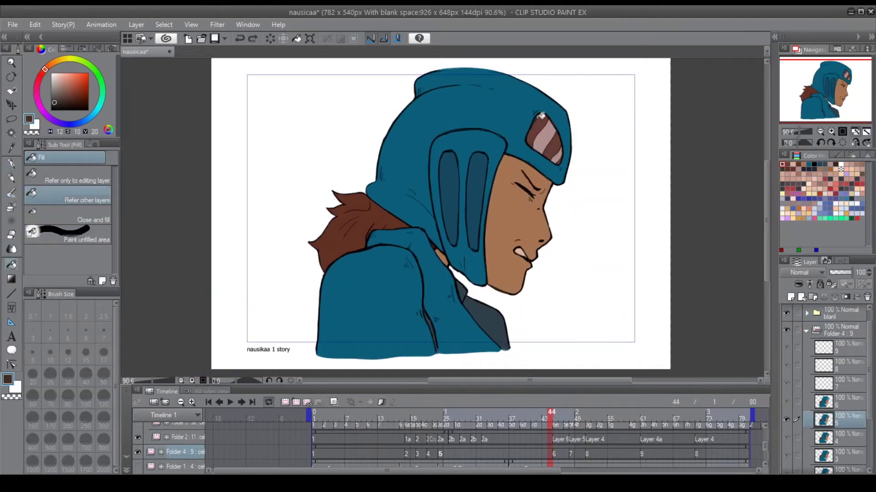
click(228, 402)
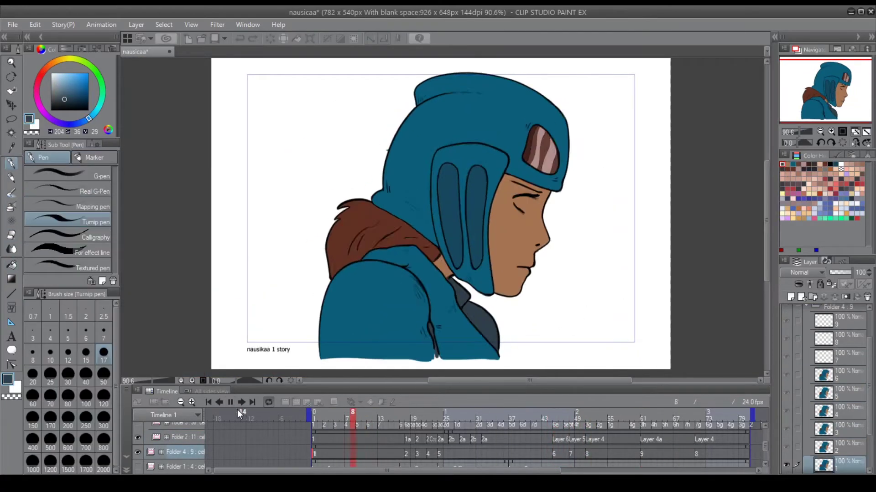
- Close the open outlines on Folder 4's cels 7, 8 and 9 and fill the helmet and coat blue and the skin brown
click(571, 454)
drag(320, 361, 439, 358)
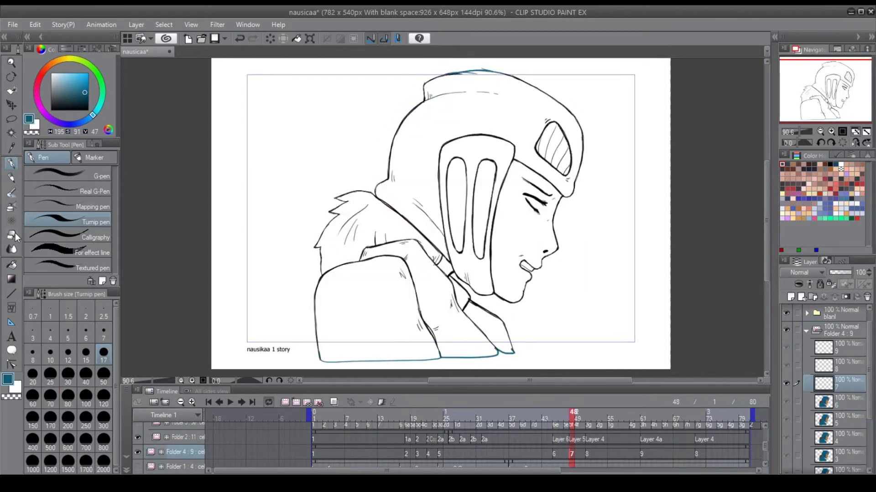
click(642, 454)
mouse_move(324, 364)
mouse_down()
mouse_move(502, 354)
mouse_move(299, 195)
mouse_up()
click(588, 454)
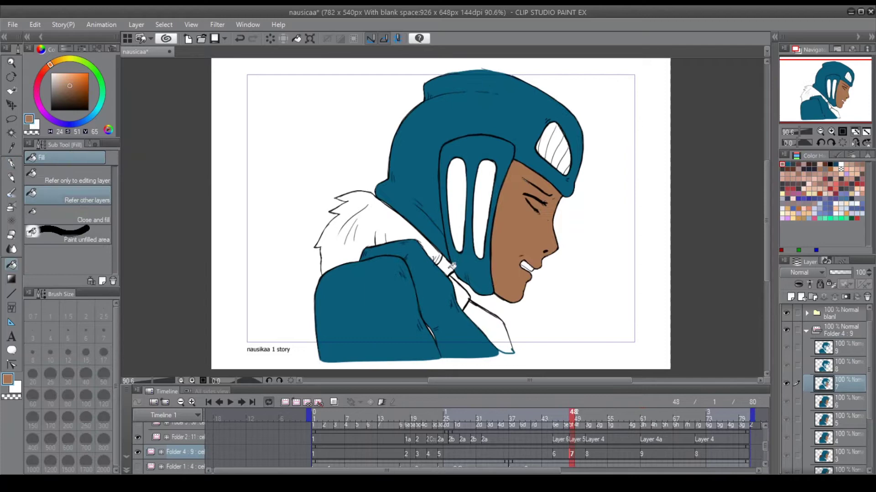
- Fill the helmet's ear-flap slots with dark blue and the inner collar with dark slate on cels 7, 8 and 9
click(643, 454)
click(698, 453)
click(571, 453)
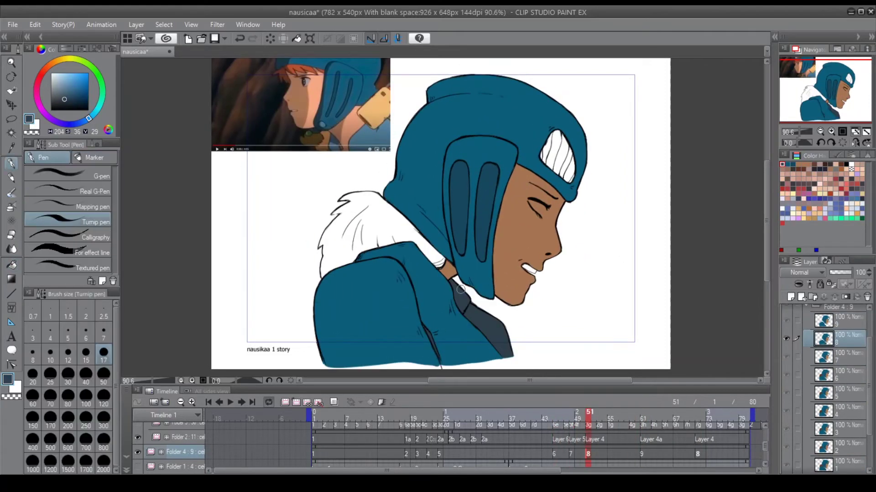
click(642, 454)
- Colour the striped goggle lens in dark brown and dusty pink on cels 7, 8 and 9, matching cel 6
click(12, 264)
click(553, 454)
click(642, 454)
click(11, 163)
click(553, 454)
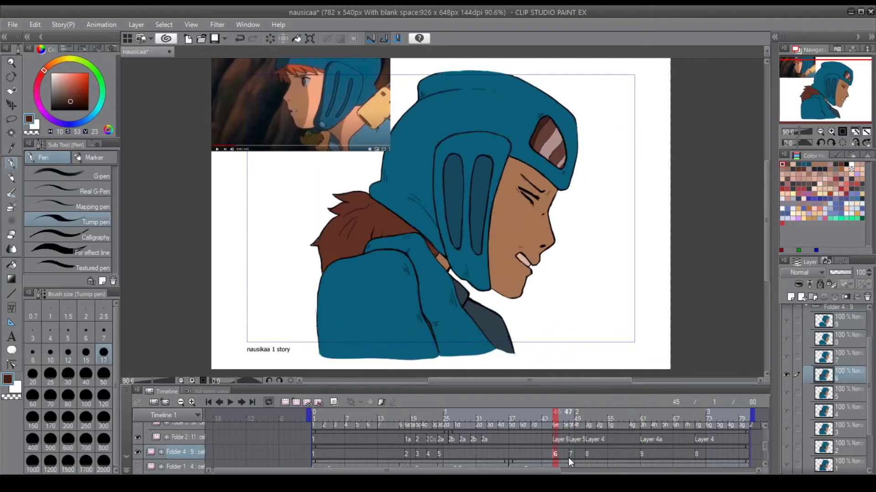
click(587, 453)
click(642, 454)
click(587, 453)
click(646, 454)
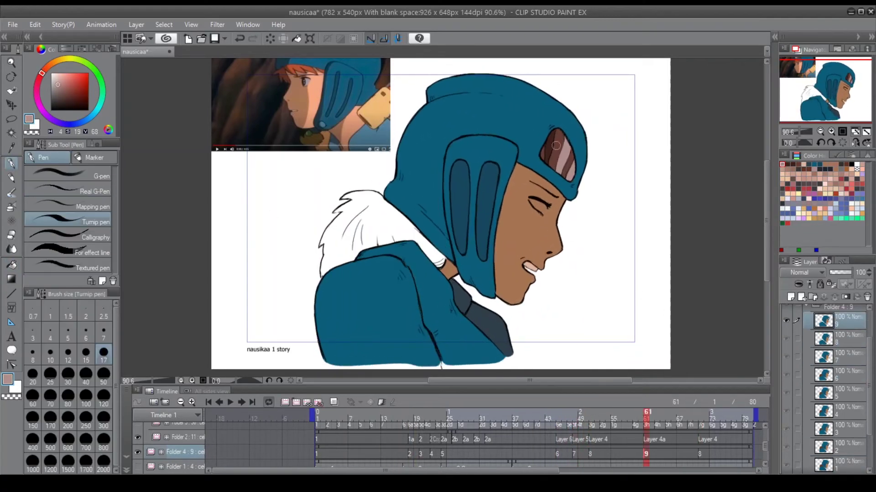
- Fill the fur collar with reddish brown on cels 7, 8 and 9 and play the coloured animation
click(470, 453)
click(574, 454)
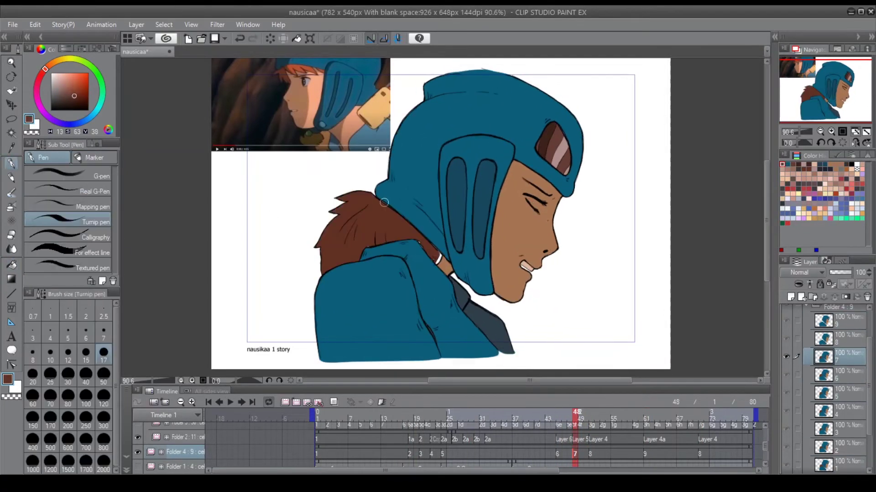
click(590, 454)
click(645, 454)
key(g)
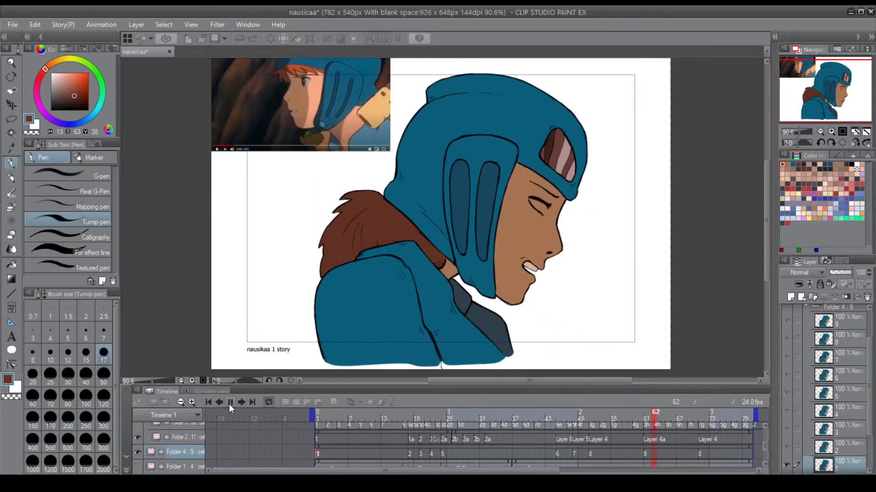
- Create animation Folder 6, colour the swinging device light orange with a brown handle, and repeat its cels along the timeline
click(285, 403)
click(292, 187)
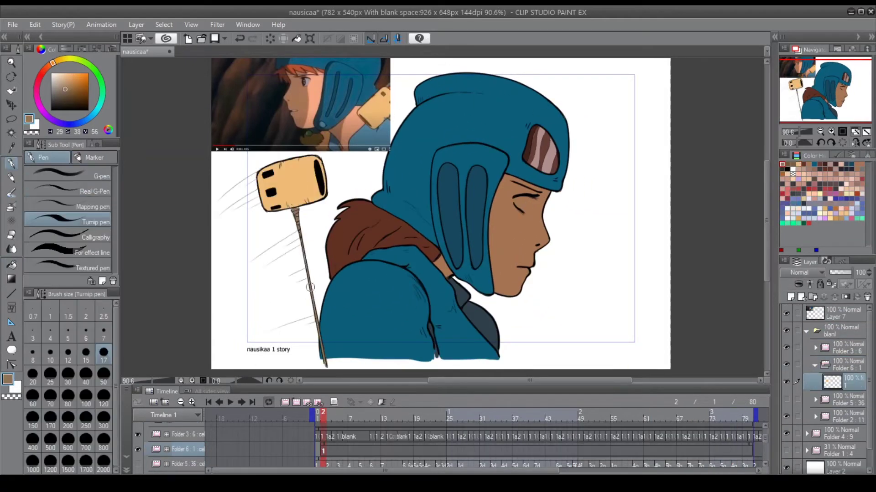
drag(387, 214, 376, 251)
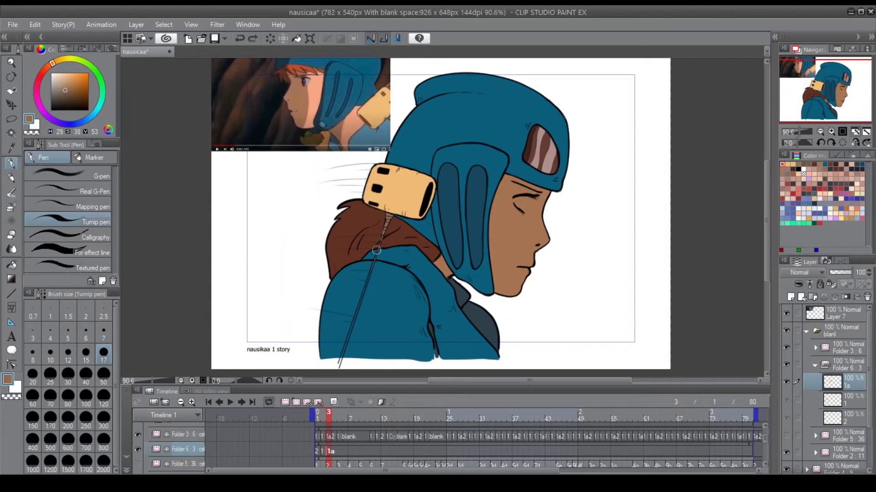
click(11, 163)
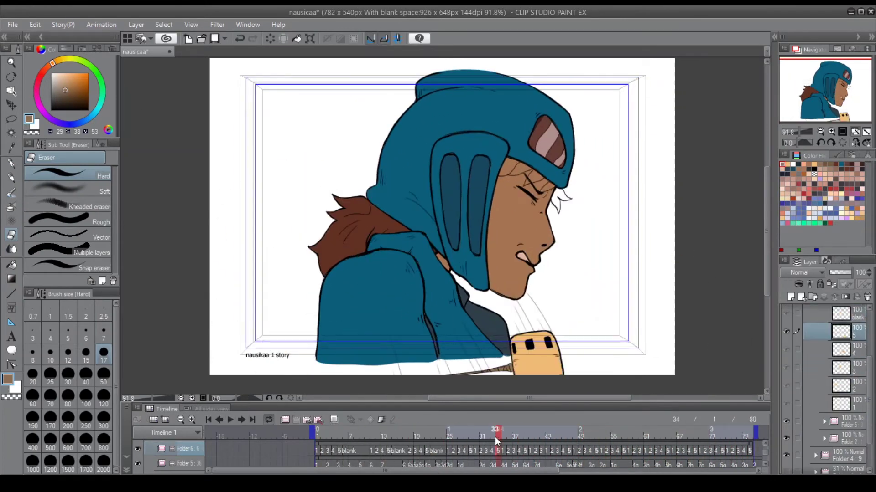
- Create animation Folder 7 with a broad light-orange motion arc along the device's swing and keyframe its opacity over the timeline
click(325, 466)
scroll(345, 461, down, 1)
click(345, 461)
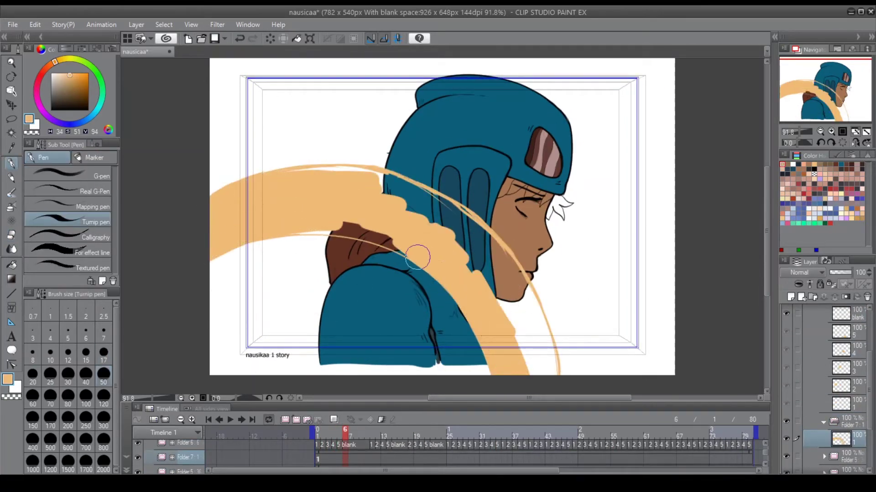
click(339, 460)
key(e)
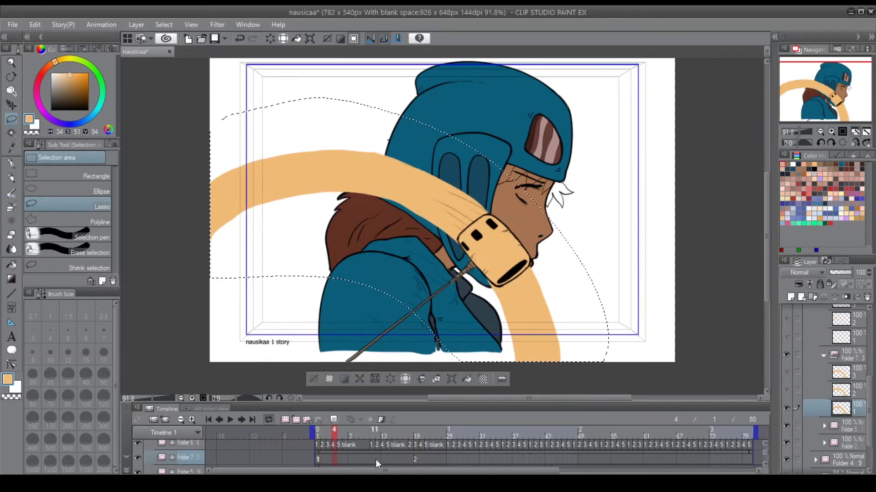
click(229, 420)
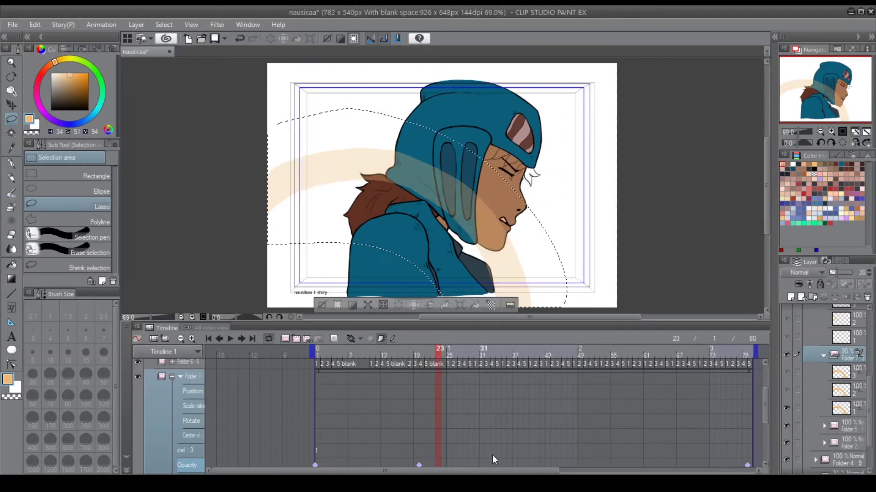
click(230, 339)
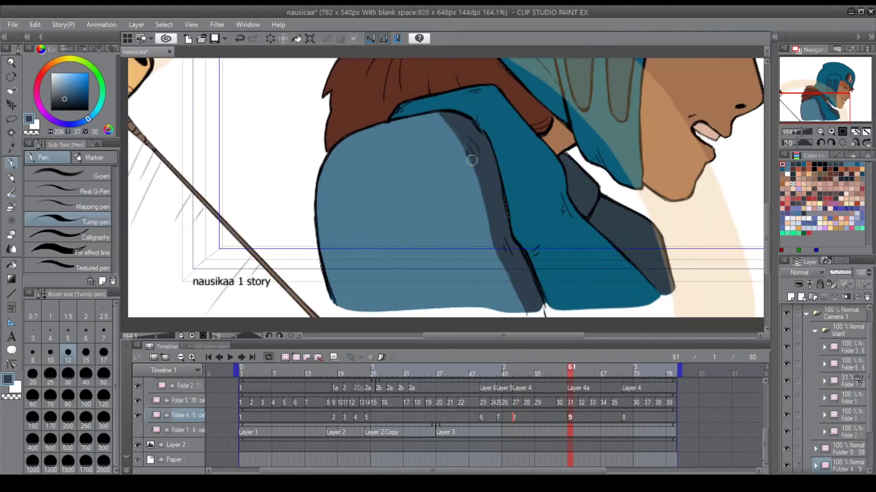
- Paint dark slate shadows along the sleeve and lapel and light blue on the small collar piece across Folder 4's cels
alt+click(561, 151)
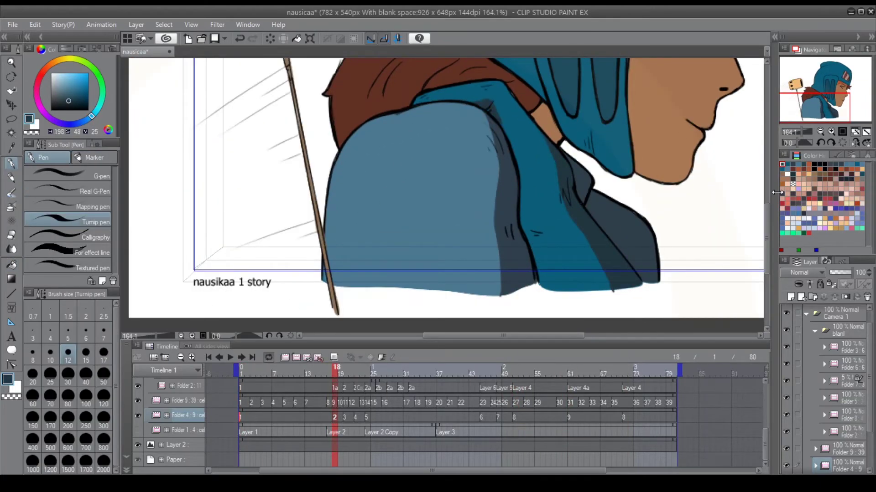
alt+click(543, 210)
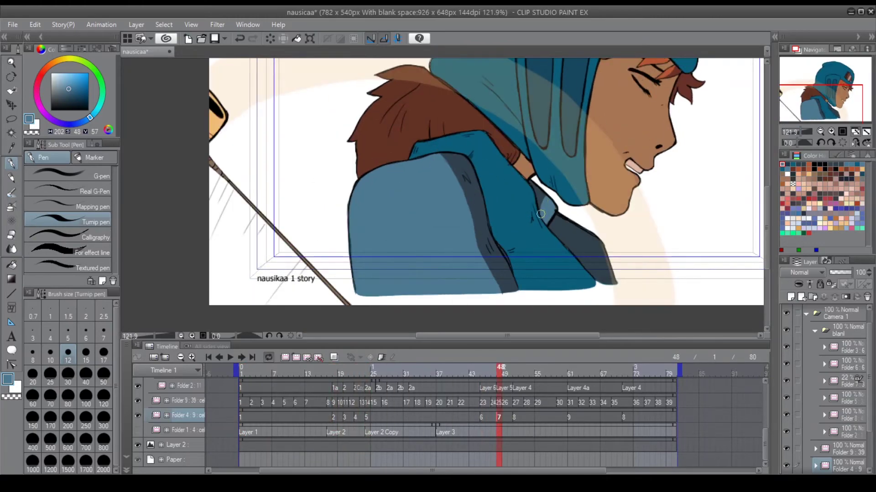
alt+click(514, 159)
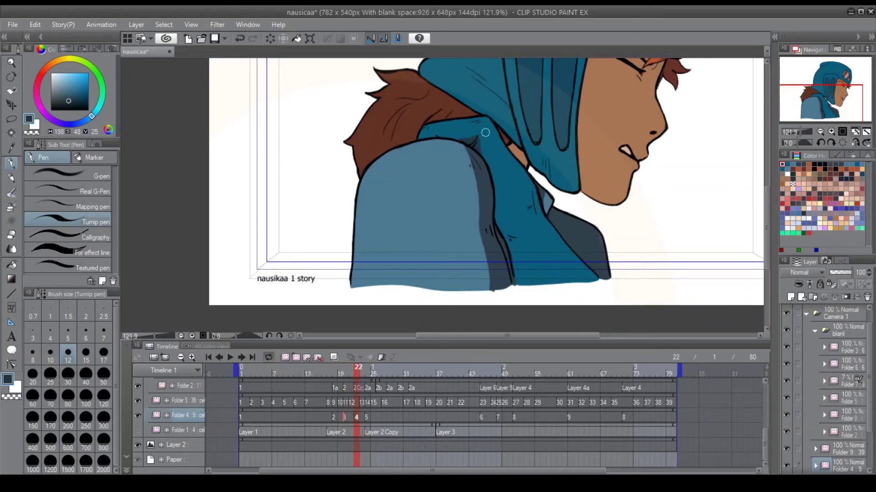
alt+click(533, 174)
- Clean up the lapel edge by the neck on cel 6, finish the lapel shadow on cel 7, and play the animation
key(e)
key(ctrl+plus)
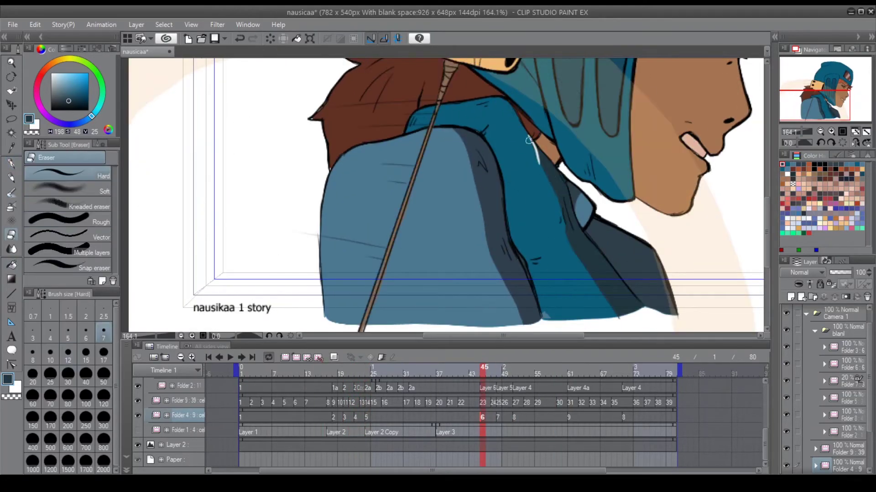
key(p)
alt+click(602, 244)
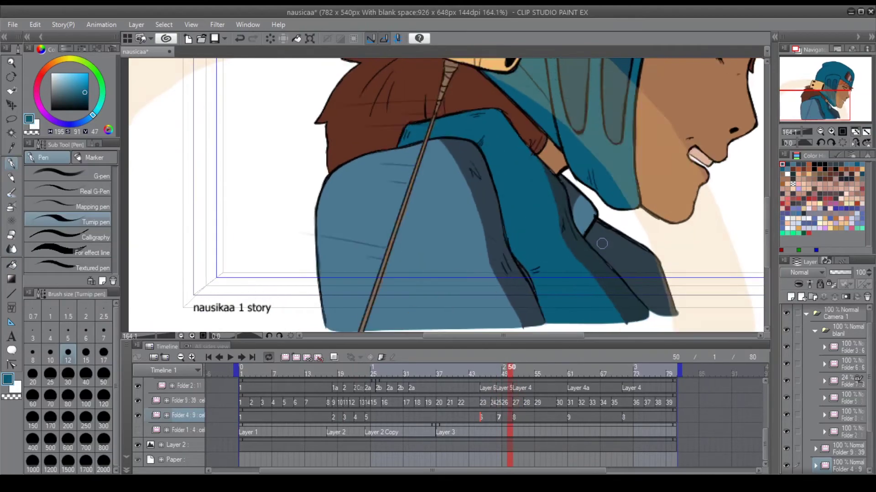
key(ctrl+minus)
key(ctrl+minus)
key(ctrl+minus)
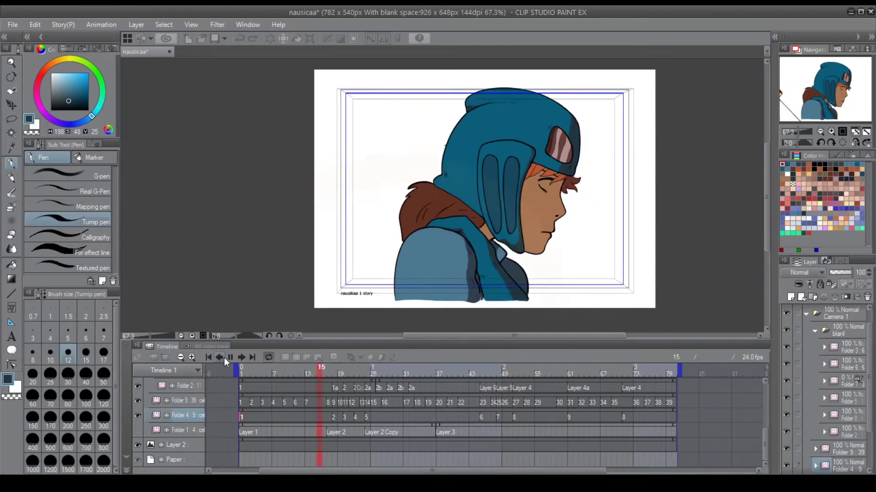
click(230, 358)
- Shade the helmet's front edge beside and below the goggles in dark slate on Folder 4's cels 2 to 9
key(ctrl+plus)
key(ctrl+plus)
key(ctrl+plus)
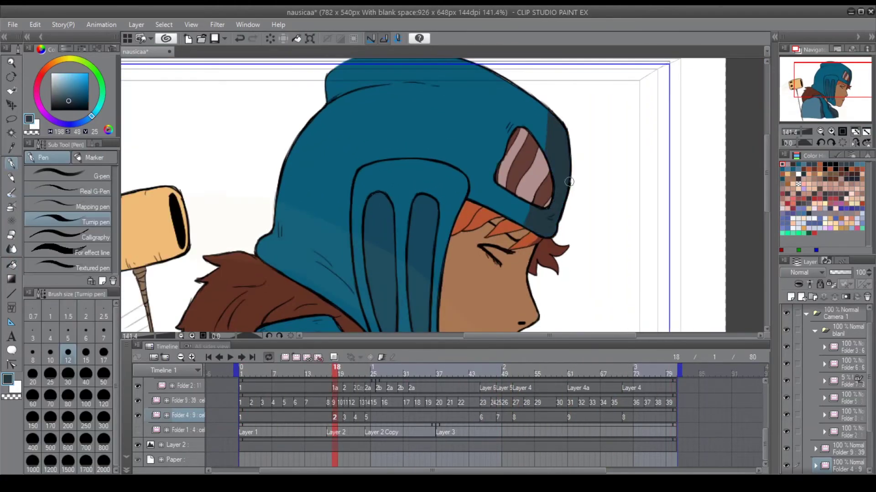
key(Return)
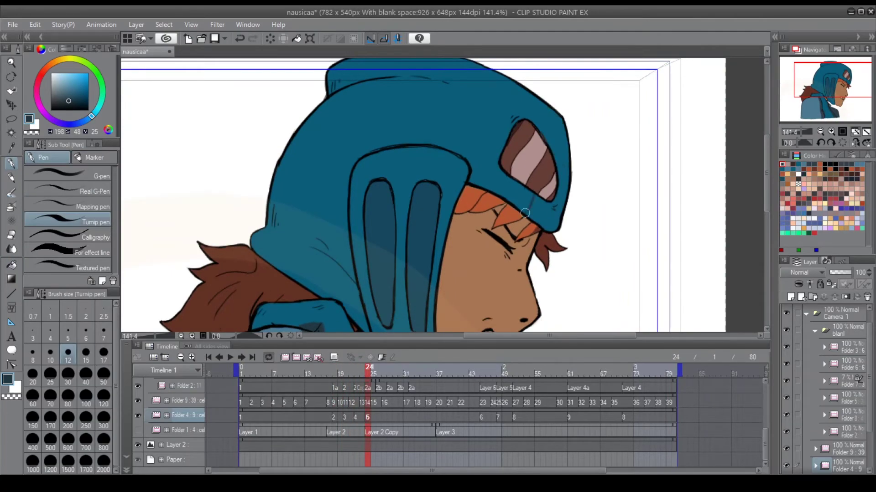
key(g)
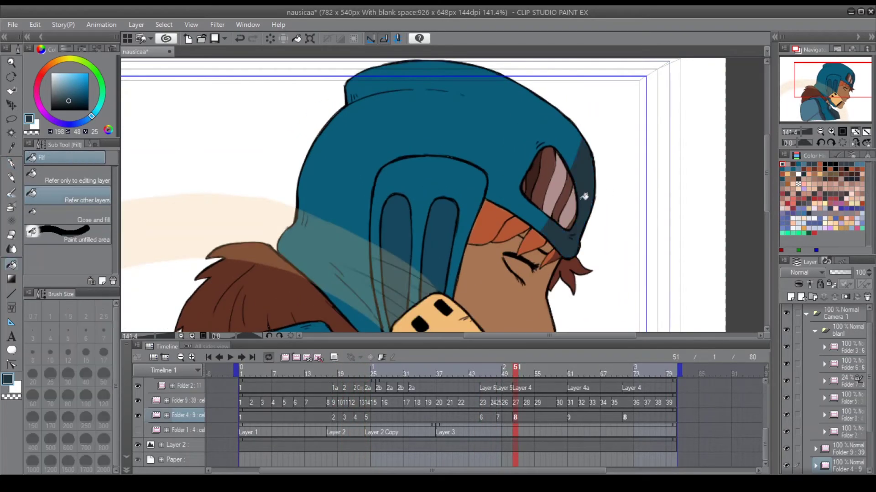
key(p)
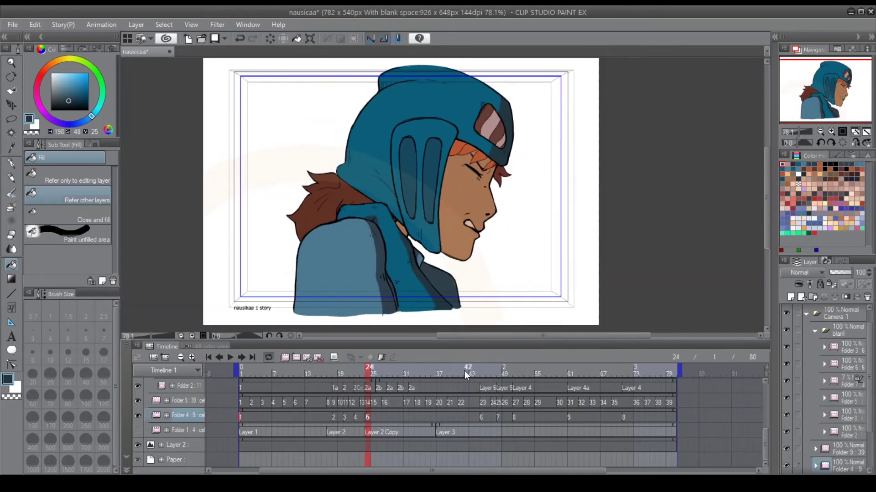
- Shade the brim corner above the ear flap and the flap's lower tip in dark slate on cels 1, 2 and 3
key(p)
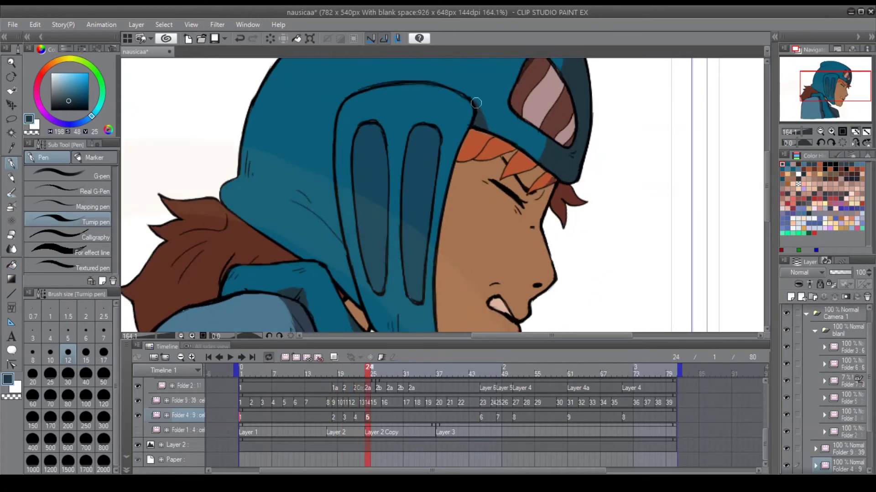
click(333, 417)
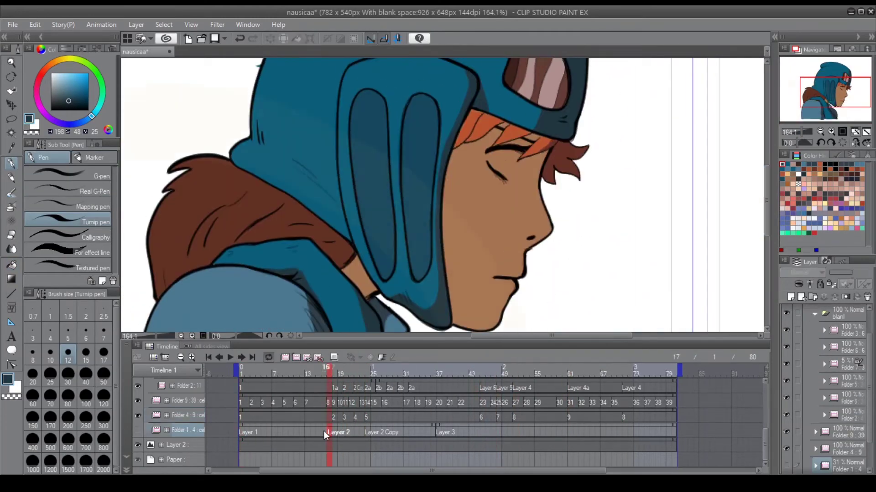
drag(416, 277, 396, 279)
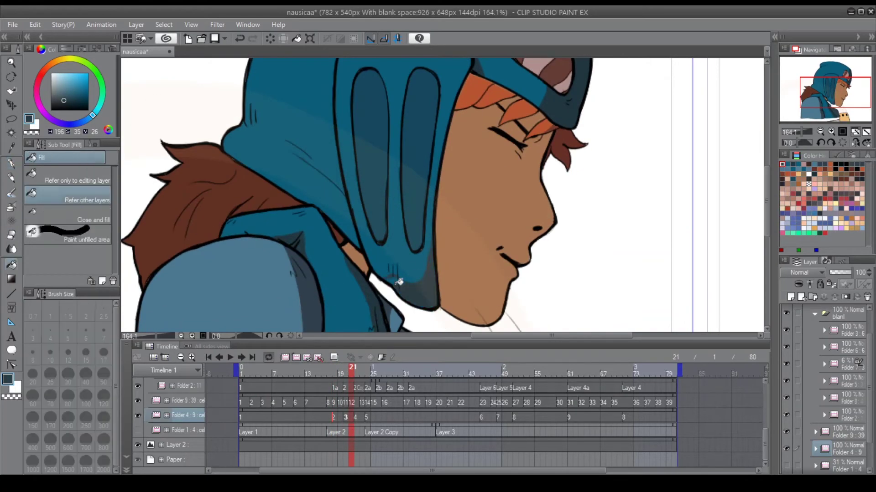
alt+click(402, 275)
scroll(139, 402, up, 1)
key(Right)
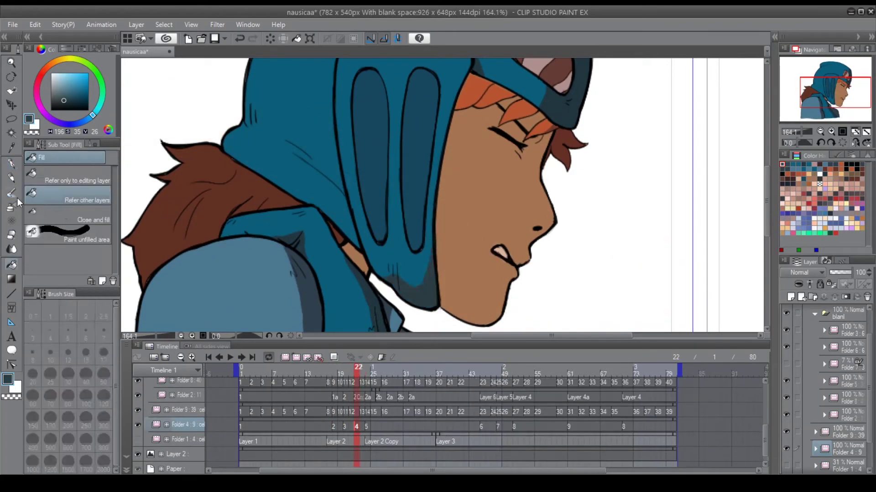
- Continue the dark slate shadow on the ear flap's lower tip and front edge on cels 4 to 7
key(Left)
key(Right)
key(Right)
key(Right)
key(ctrl+Right)
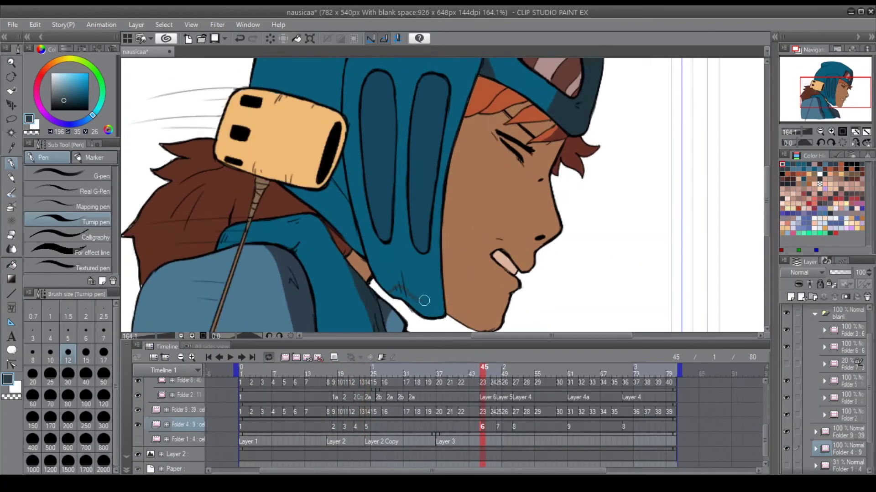
click(500, 370)
key(space)
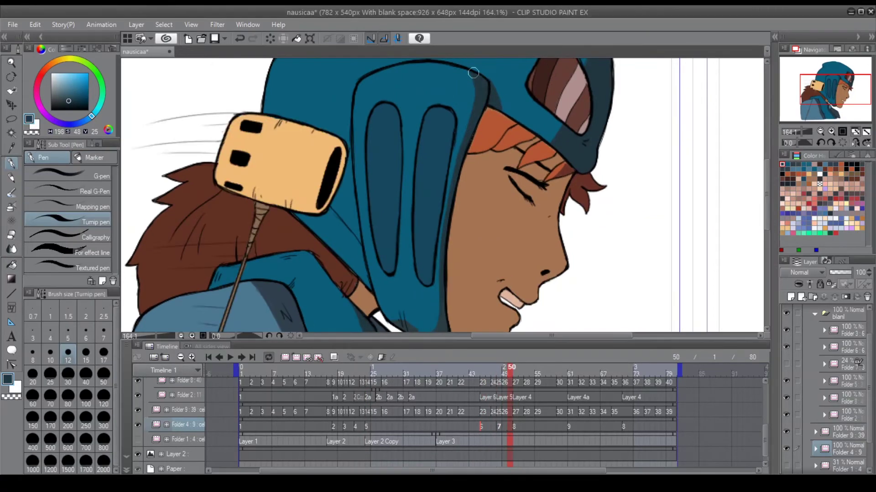
- Shade the ear flap's front edge on cel 9, refine the sleeve shadow by the lapel, and show the reference picture
alt+click(464, 160)
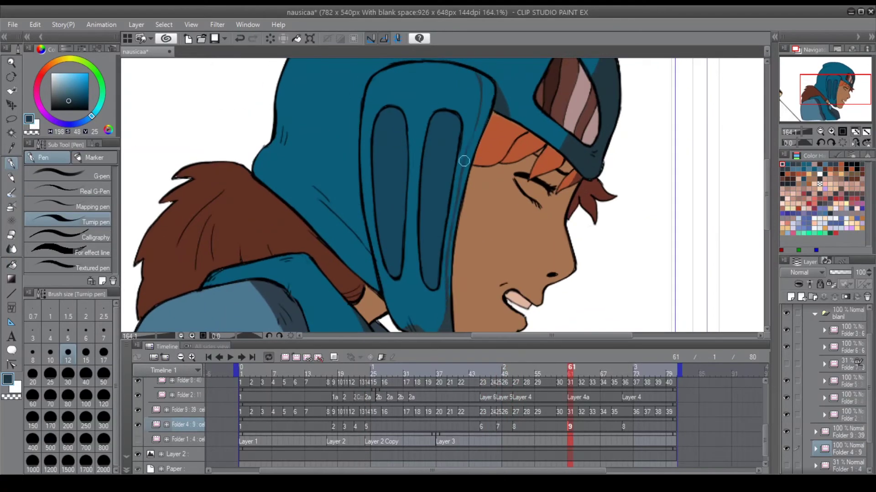
scroll(459, 164, down, 3)
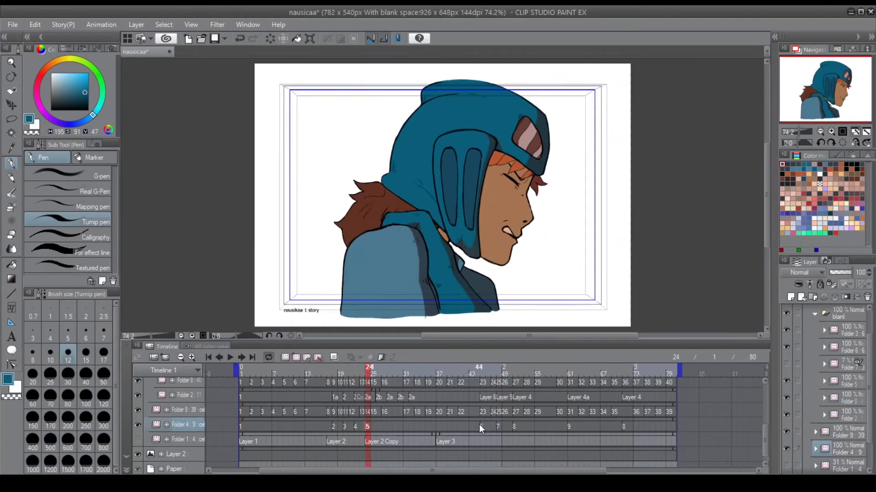
scroll(385, 197, up, 4)
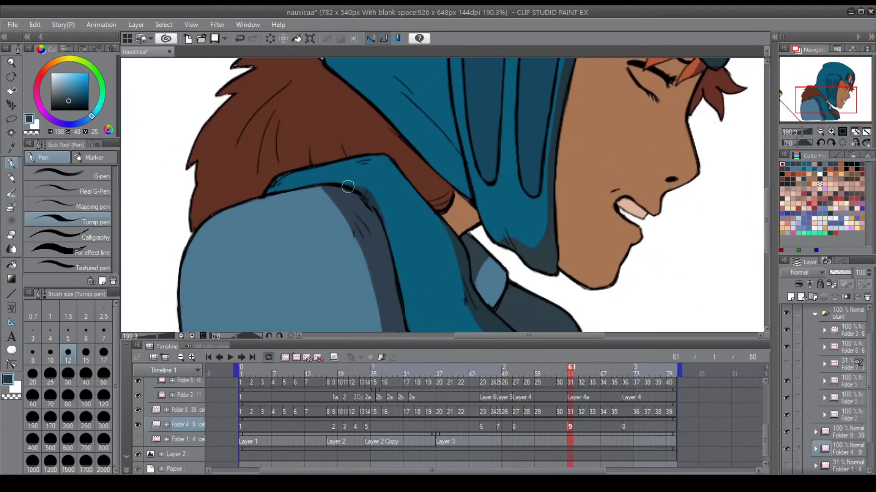
scroll(403, 124, up, 1)
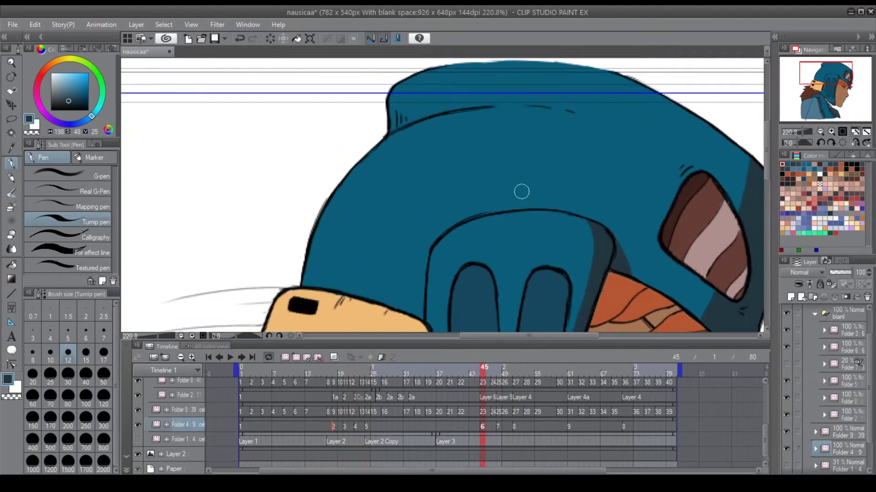
scroll(468, 111, down, 3)
scroll(524, 218, up, 7)
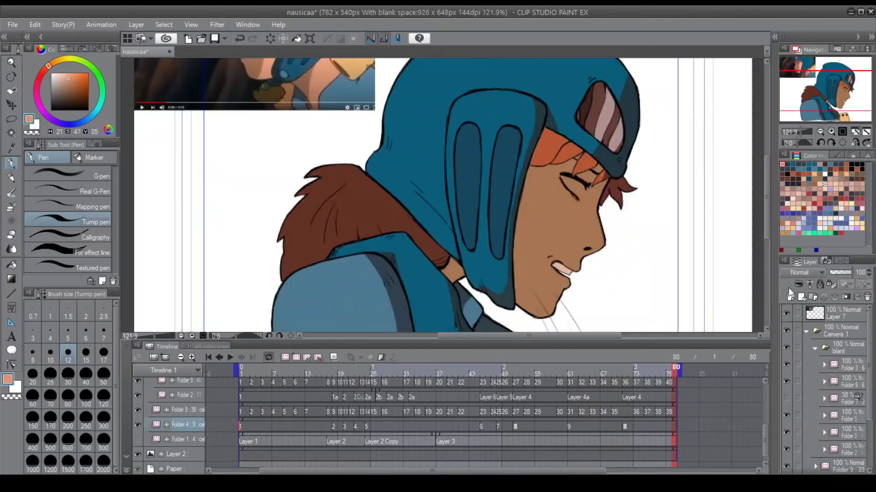
- Paint the lit skin and its shadow edge on the face cels, including frames 1, 47 and 54, and play the animation
key(g)
key(p)
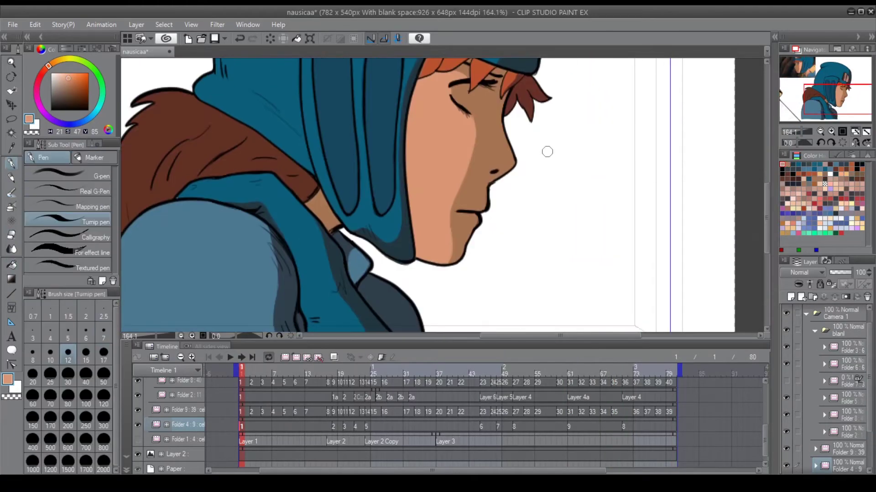
scroll(498, 144, down, 1)
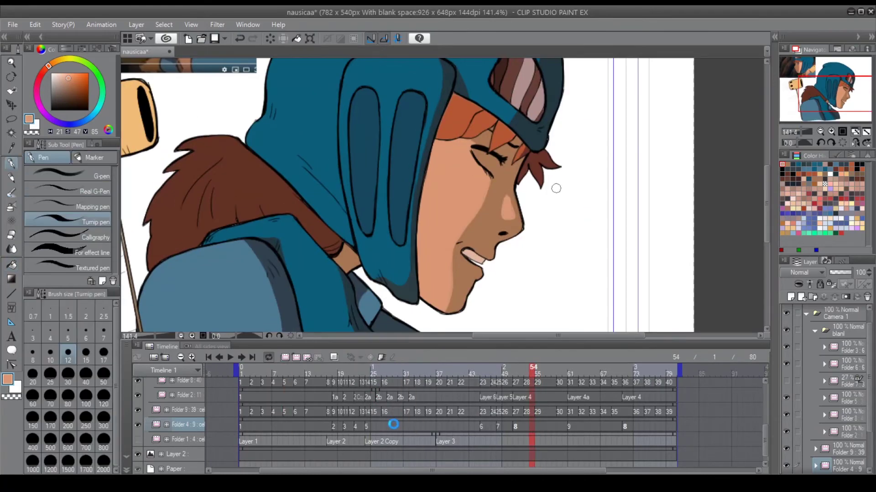
drag(533, 430, 494, 429)
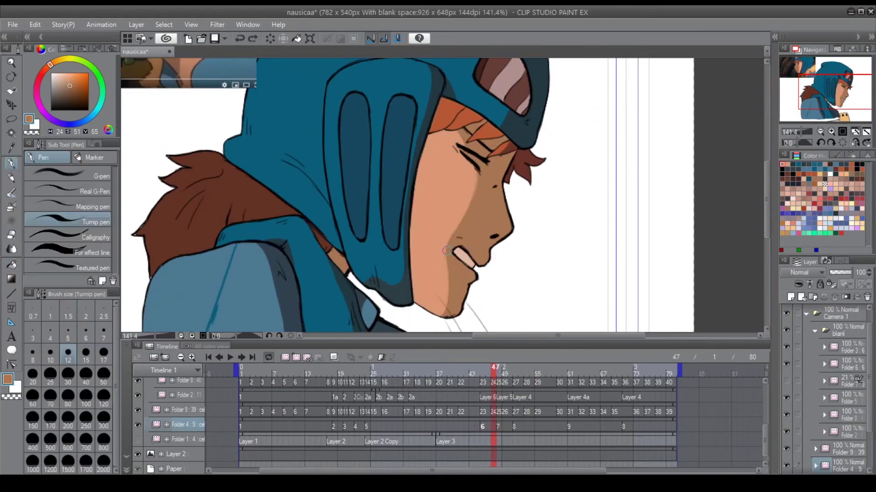
key(Right)
key(Right)
key(Right)
key(Right)
key(Right)
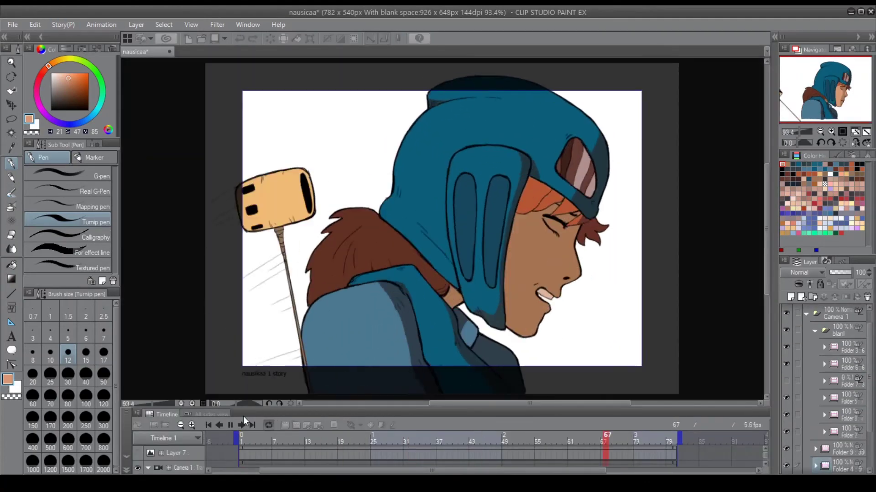
click(230, 419)
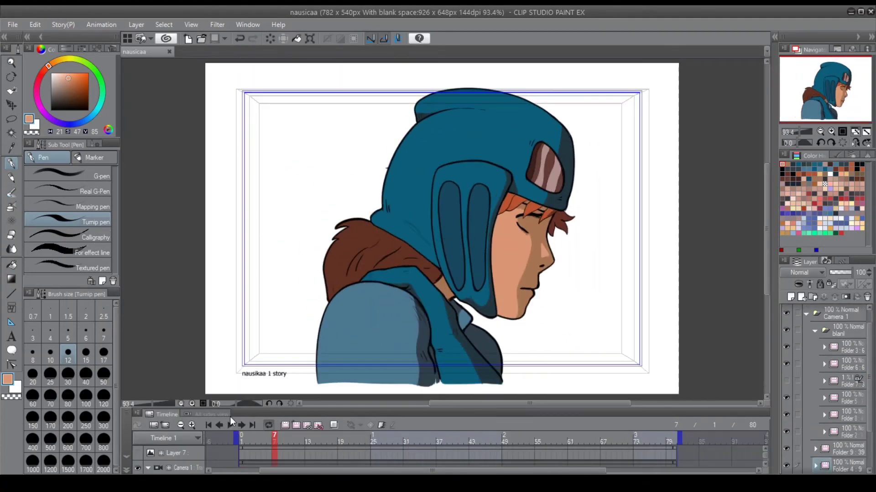
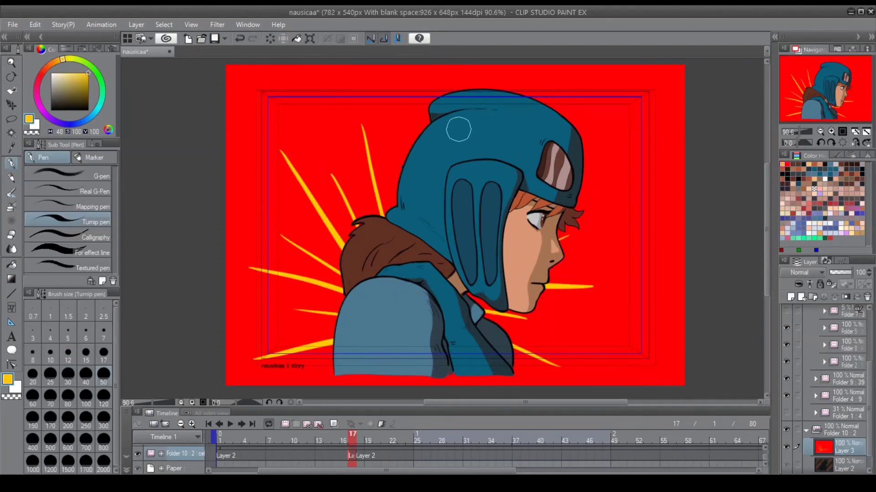
- Preview the red burst background with yellow rays at frame 17 and refill Layer 3's red area with white
click(230, 424)
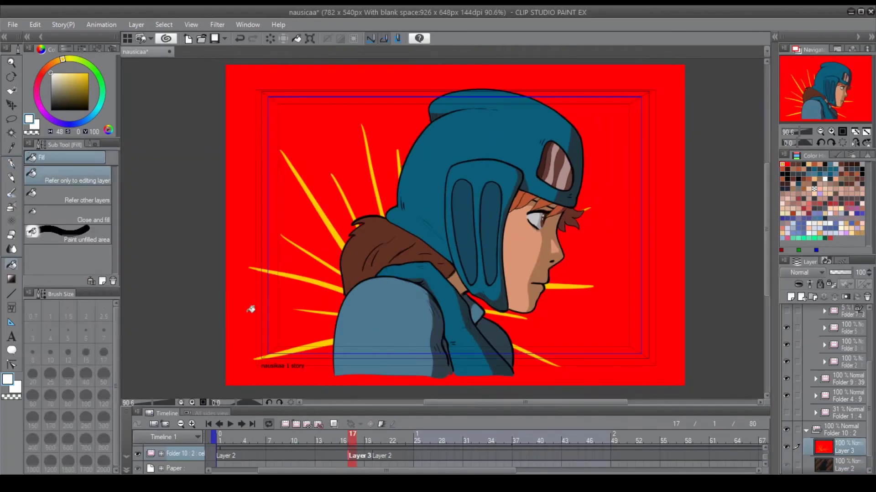
click(251, 309)
key(p)
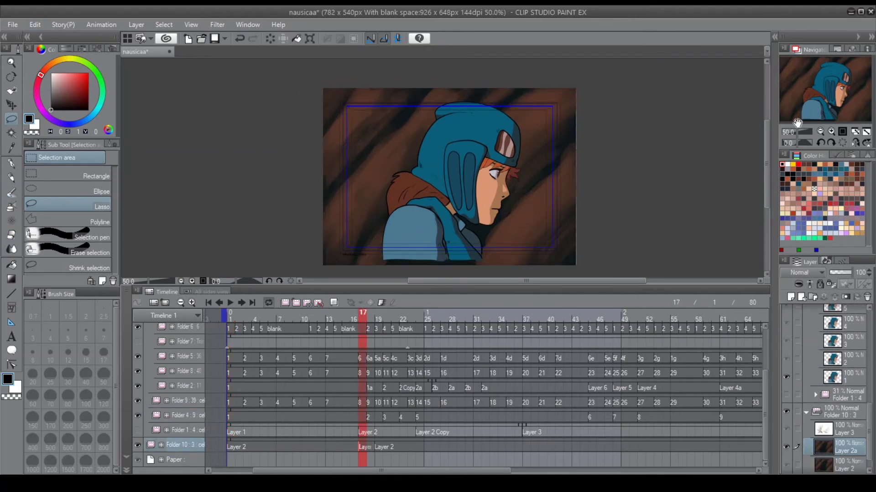
- Add a red version of the streaked rock background to Folder 10 and show it at frame 17
click(854, 48)
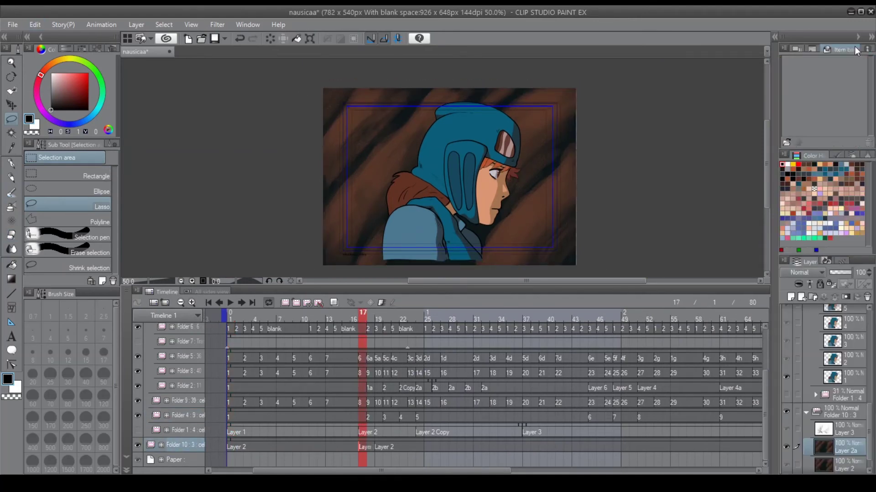
drag(834, 447, 797, 428)
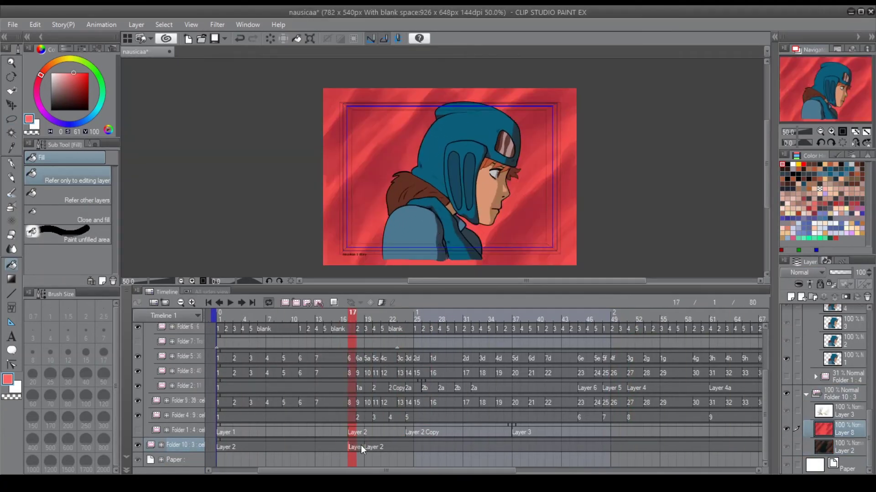
click(361, 446)
click(358, 450)
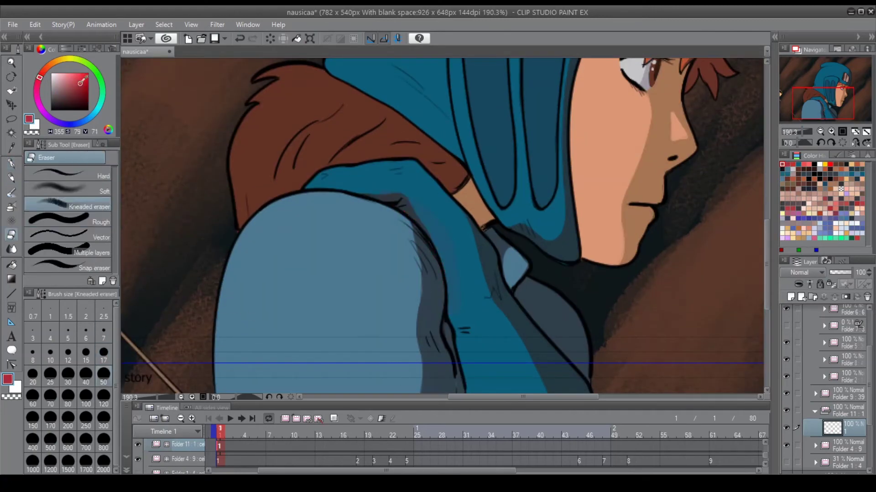
- Paint a red crayon lining along the lapel beside the sleeve on Folder 11's cels 1 to 15 and play the animation
click(231, 418)
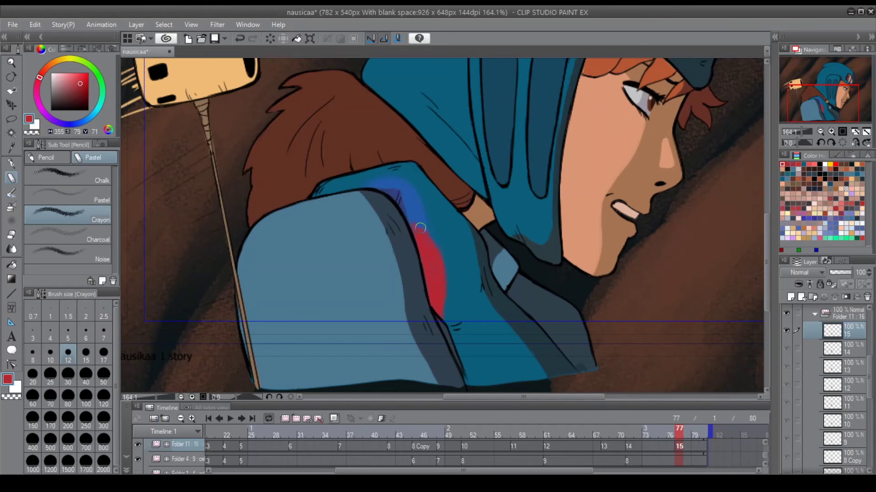
click(230, 419)
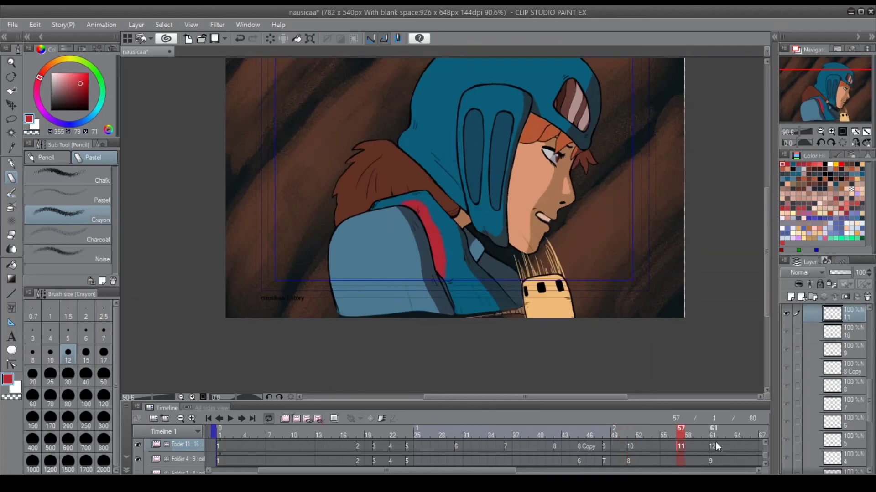
- Check and refine the red lapel lining across Folder 11's cels, sampling the lining colour and trimming its edge with the Hard eraser
drag(580, 446, 601, 447)
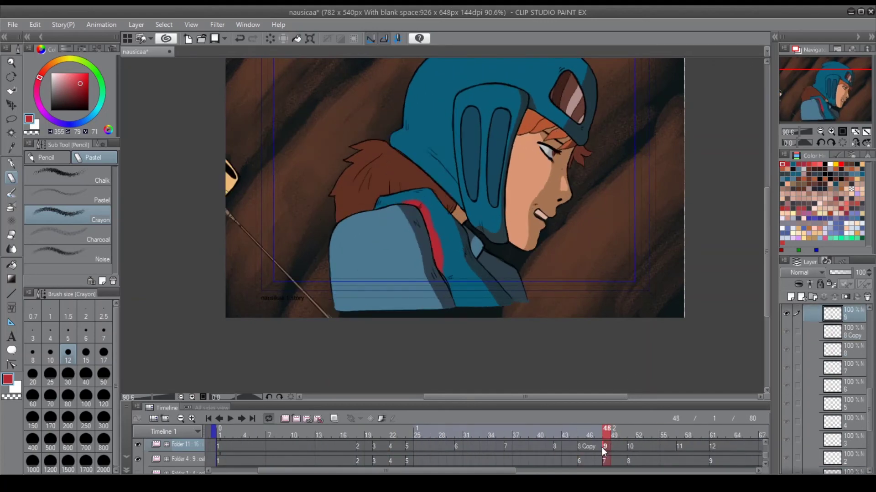
click(628, 451)
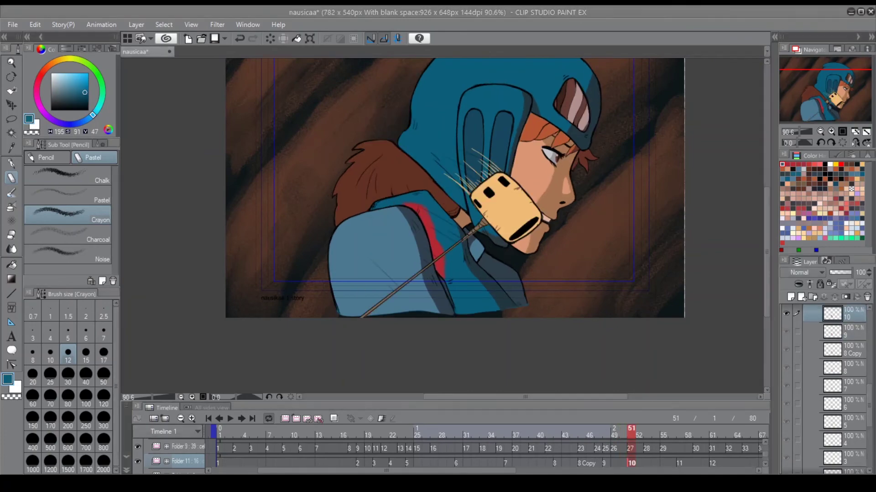
alt+click(441, 251)
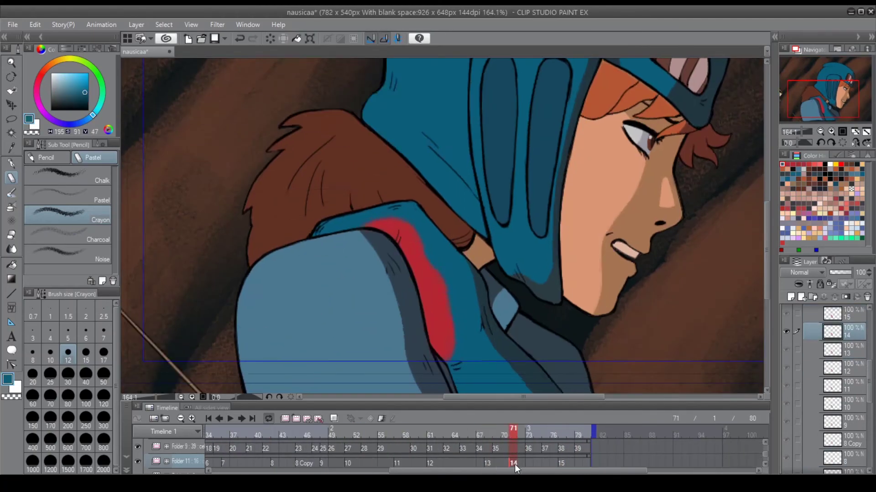
click(230, 419)
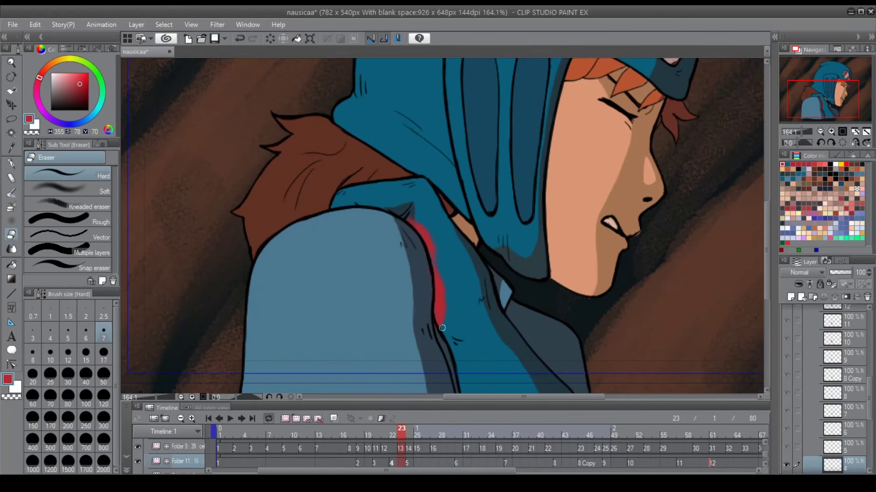
key(ctrl+Left)
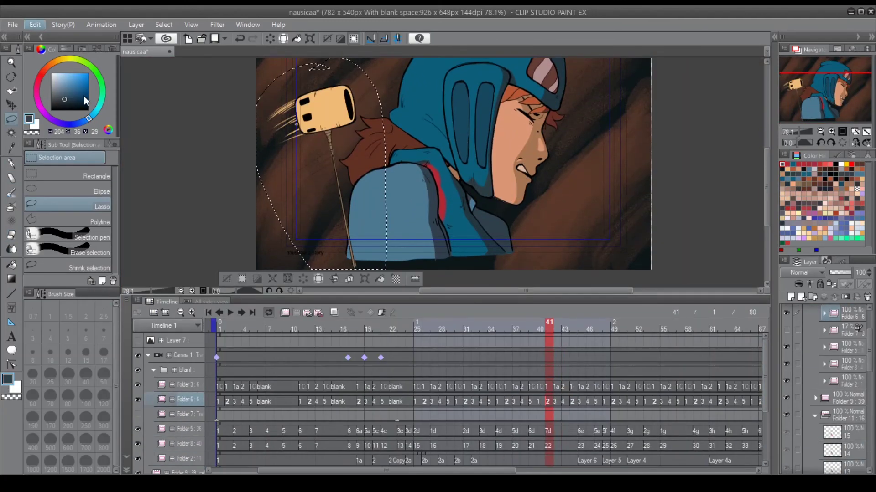
- Try duplicating the lassoed swinging device as cels 2 to 5 of a new Folder 12, exposed from frame 43 onward
click(802, 298)
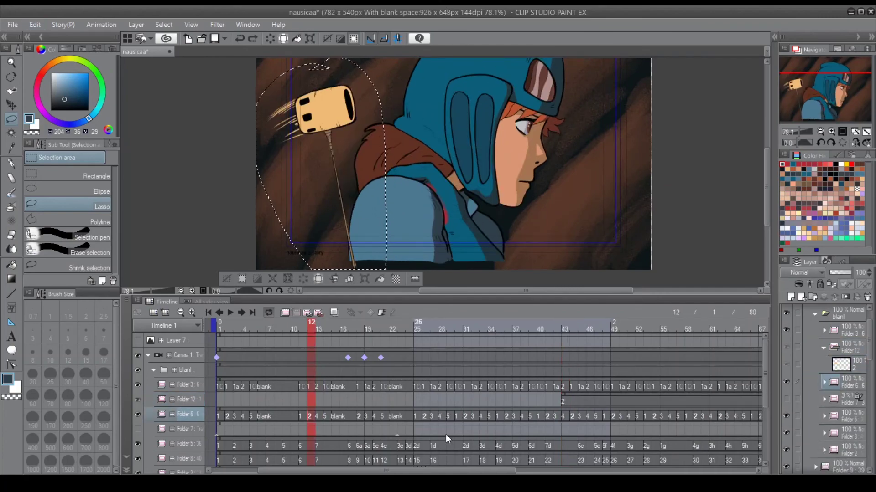
drag(622, 401, 712, 398)
click(743, 399)
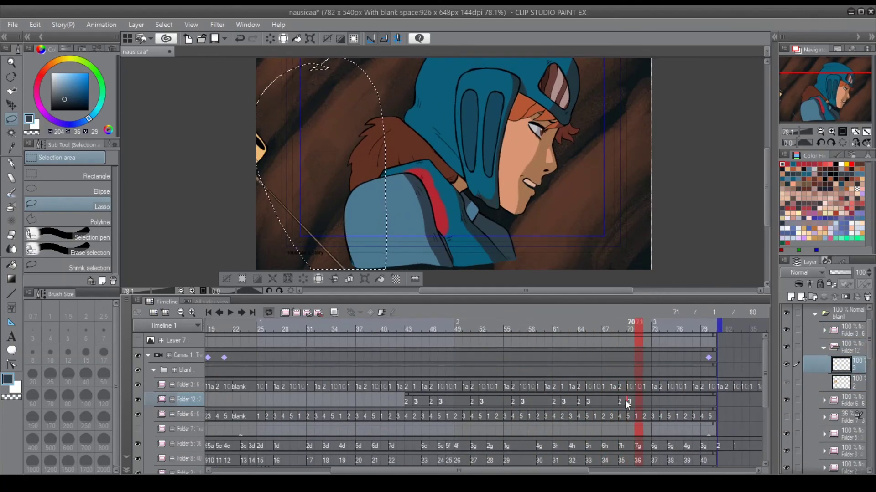
click(374, 402)
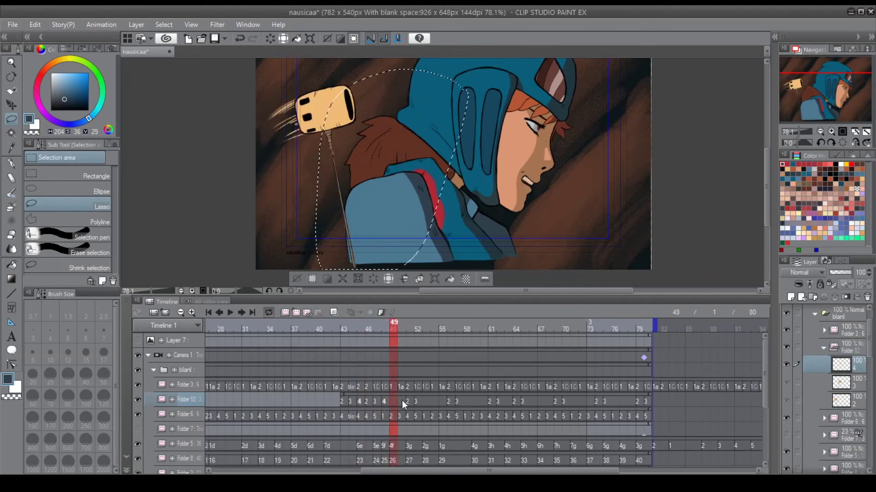
click(438, 400)
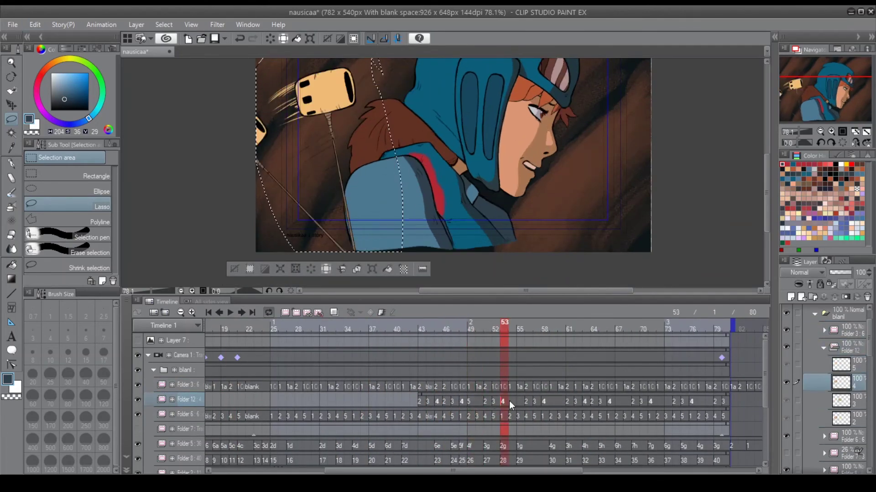
click(230, 312)
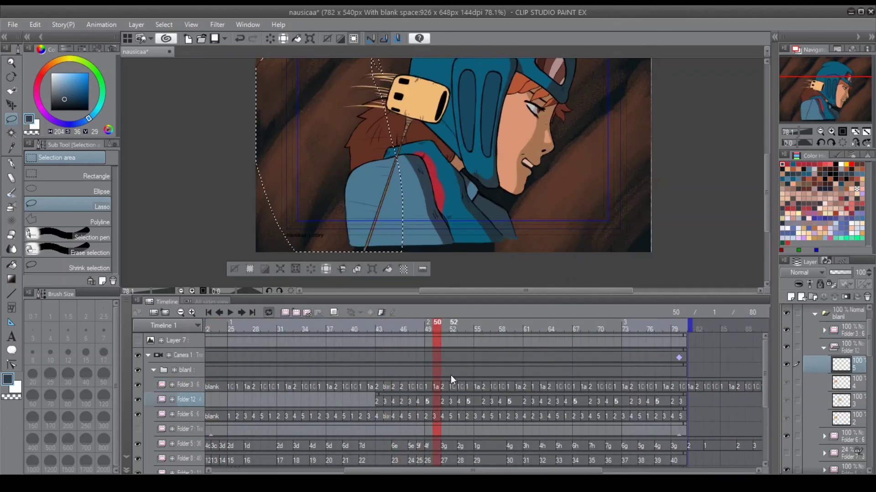
- Shift Folder 3's outline cels later on the timeline and place a blank cel at frame 44
drag(637, 386, 639, 387)
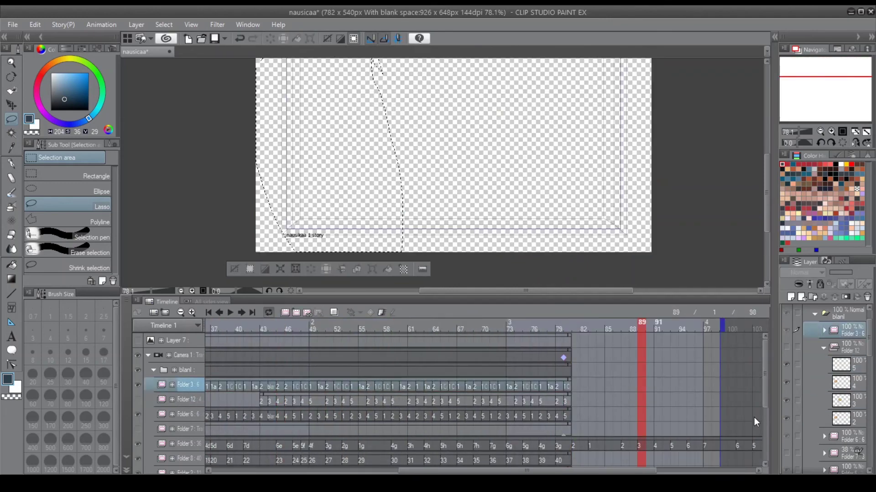
mouse_move(313, 391)
mouse_down()
mouse_move(303, 386)
mouse_move(328, 386)
mouse_up()
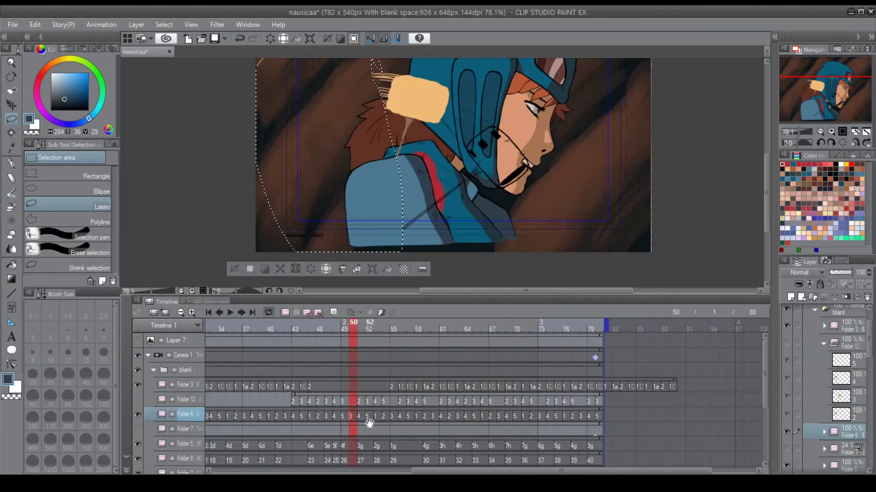
click(394, 387)
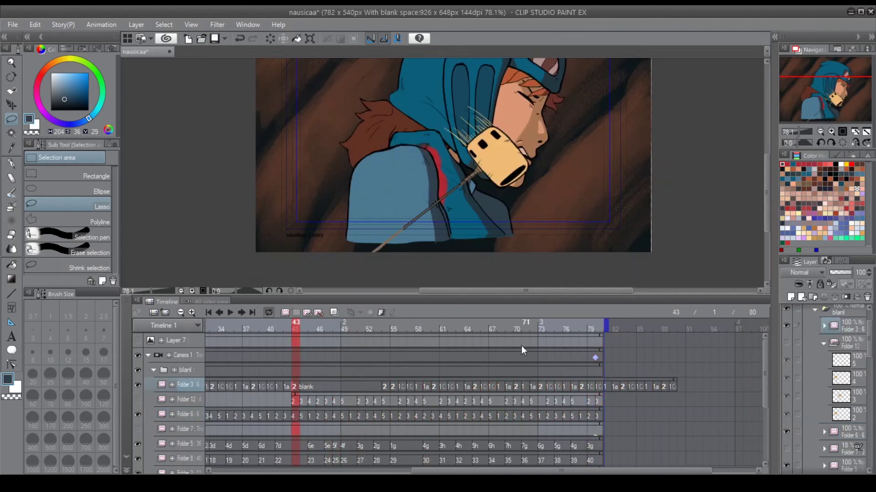
- Close the gap in Folder 3's outline cels so the sequence runs continuously past frame 44
key(p)
scroll(344, 199, up, 4)
scroll(327, 232, down, 4)
drag(308, 373, 320, 387)
click(422, 384)
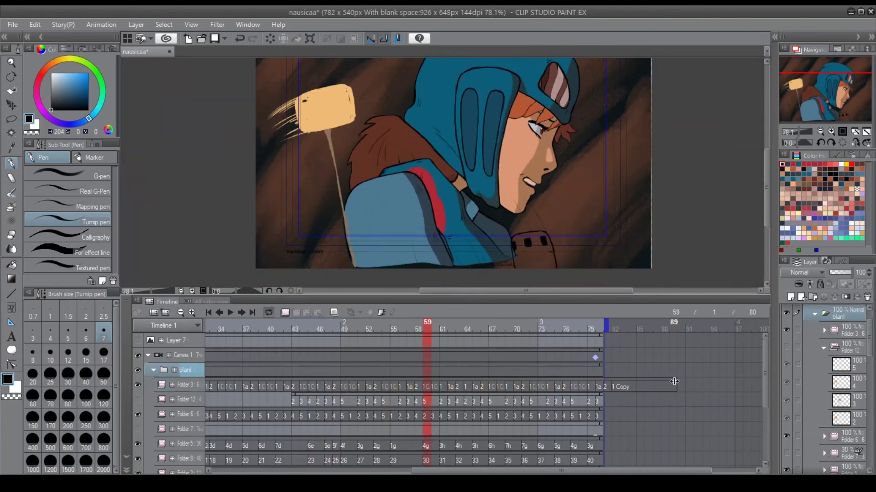
- Realign Folder 3's device outline cels from frame 59 onward with the matching colour cels in Folder 6
click(615, 413)
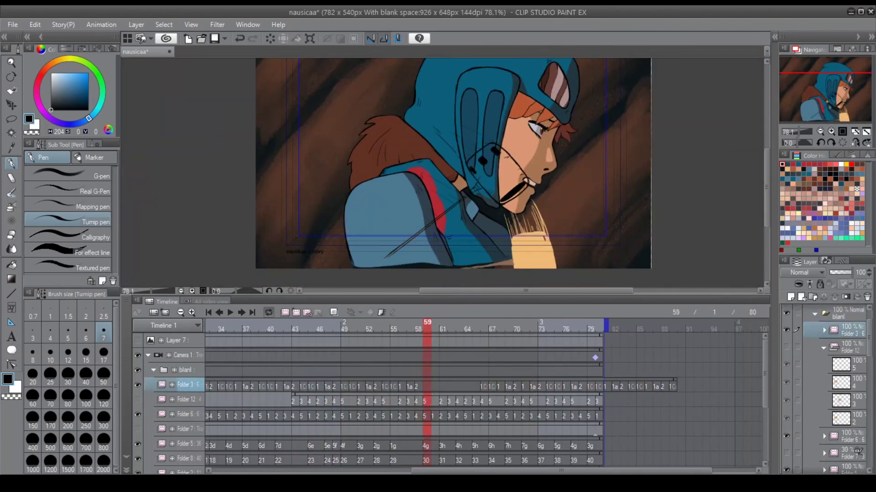
click(454, 387)
click(443, 387)
drag(442, 387, 635, 386)
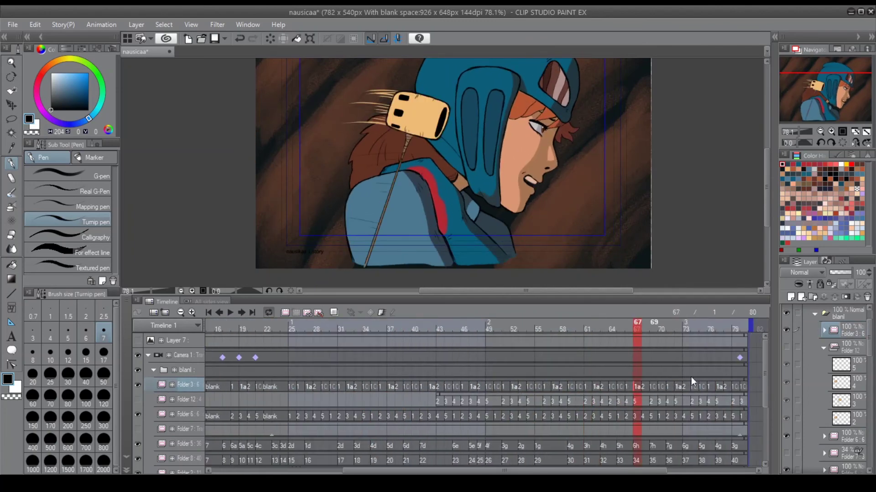
- Merge Folder 3's device outline cels with the matching colour cels so Folder 6 holds the complete drawings
click(804, 357)
scroll(855, 318, down, 3)
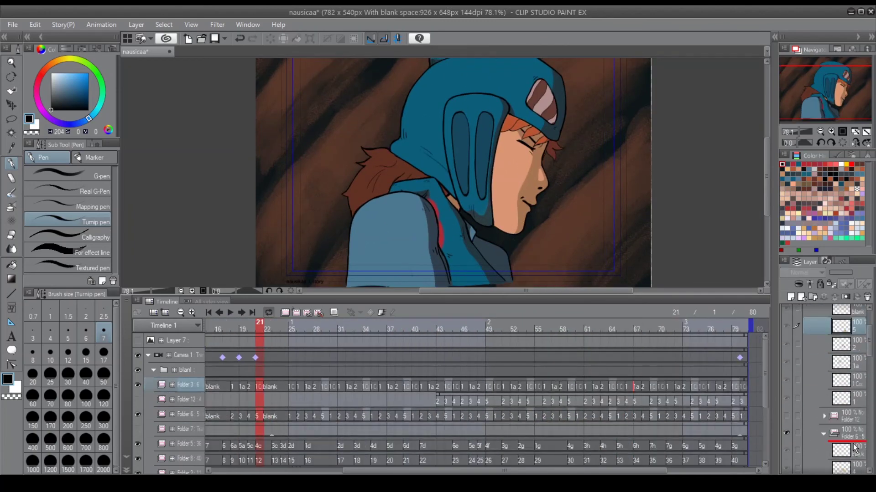
scroll(858, 346, up, 3)
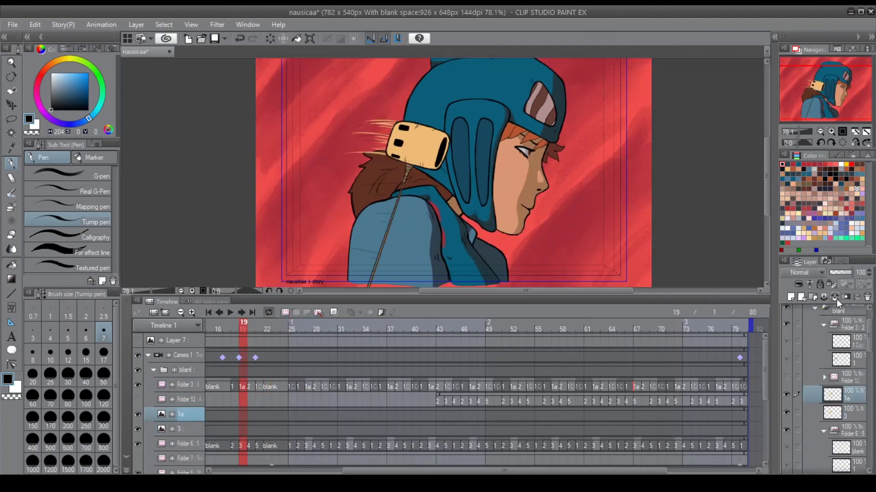
click(847, 348)
drag(363, 401, 629, 401)
click(860, 343)
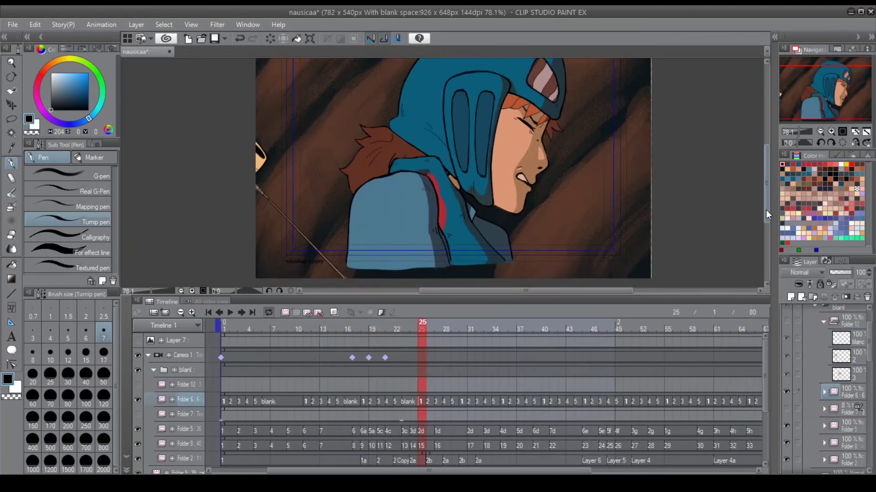
- Lasso the swinging device on Folder 6's cels and copy the drawings into Folder 12 as cels 1 to 4
key(m)
drag(339, 246, 606, 246)
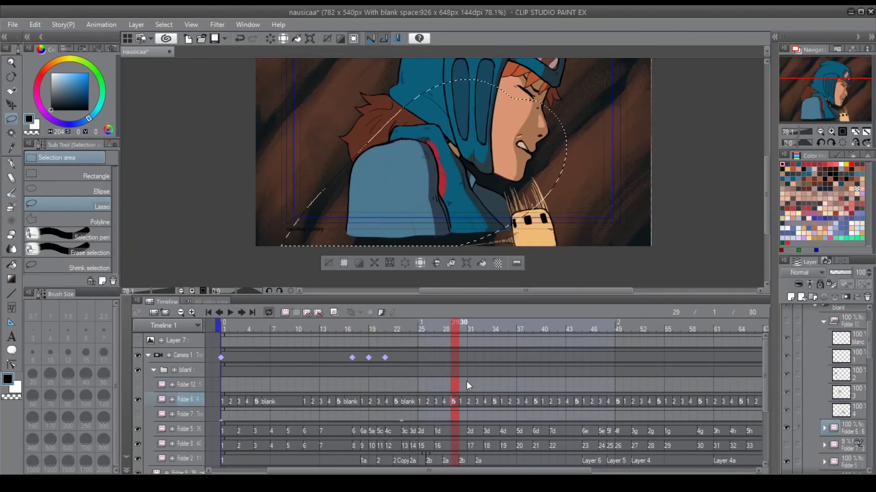
click(381, 402)
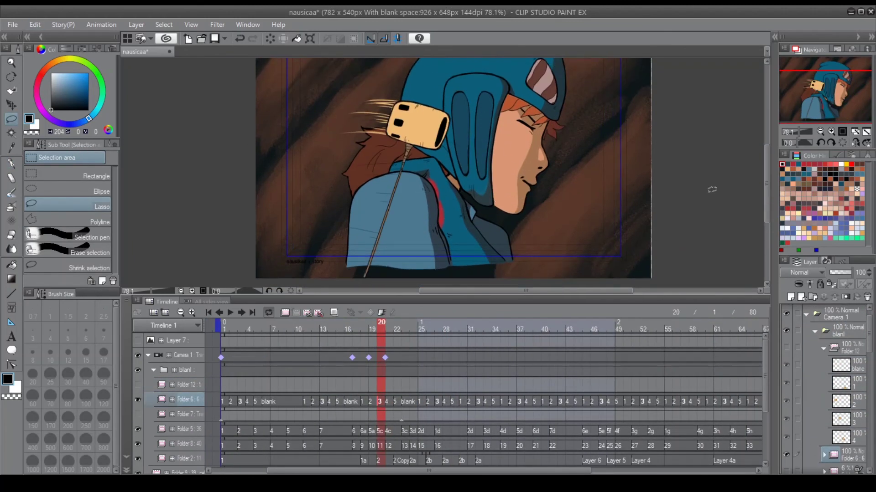
- Expose Folder 12's device cels from frame 32 to 41, starting with cels 1, blanc and 4 and continuing through cels 1 to 5
click(513, 387)
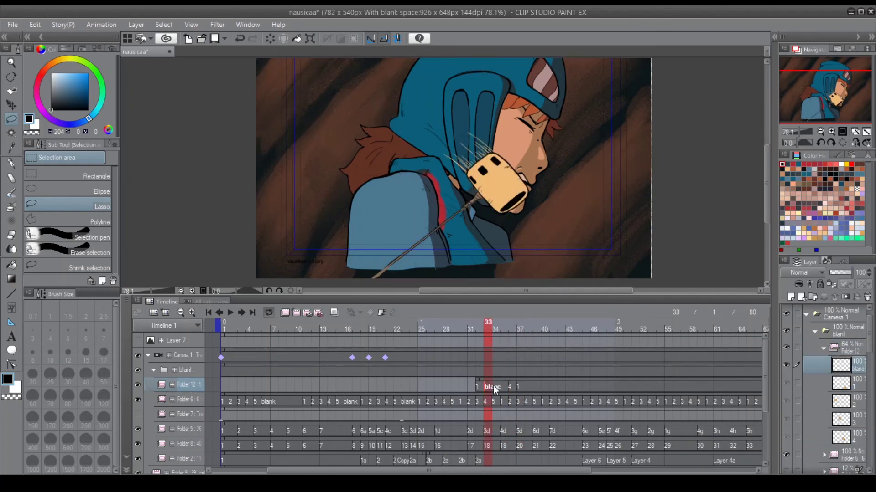
click(528, 387)
click(546, 387)
click(553, 386)
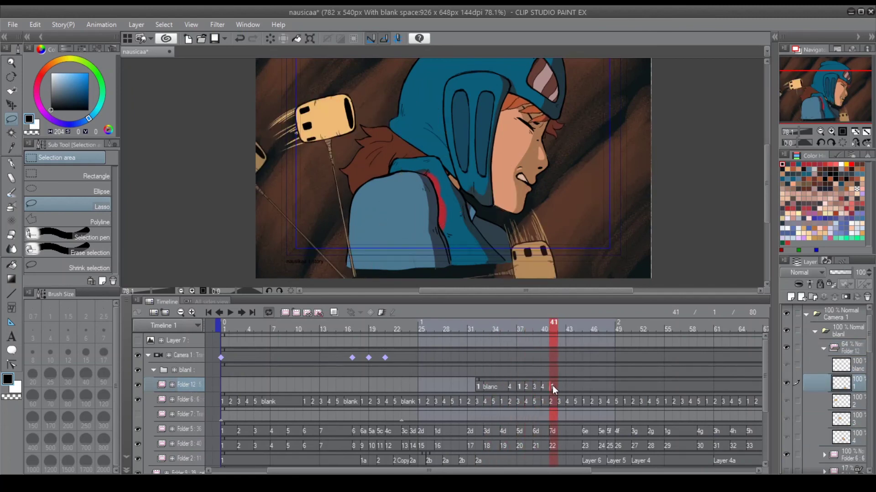
click(519, 387)
click(544, 386)
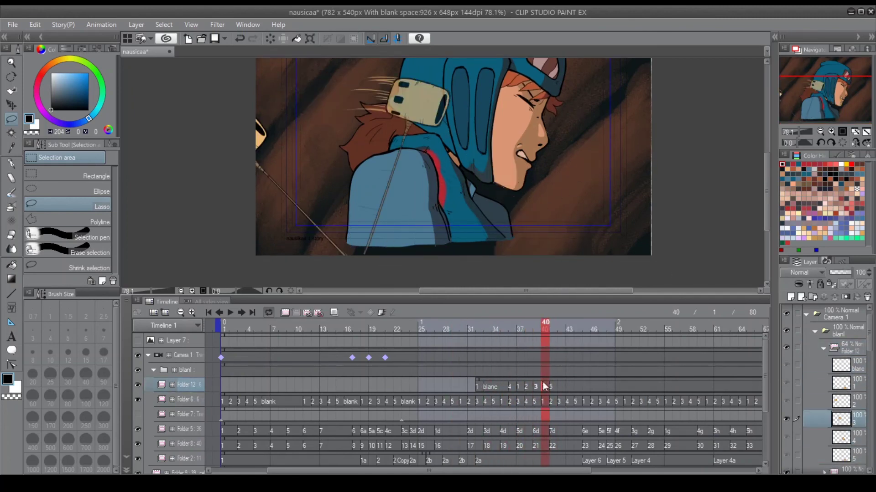
- Repeat Folder 12's device cel sequence from frame 42 to the end of the timeline
click(584, 387)
click(595, 385)
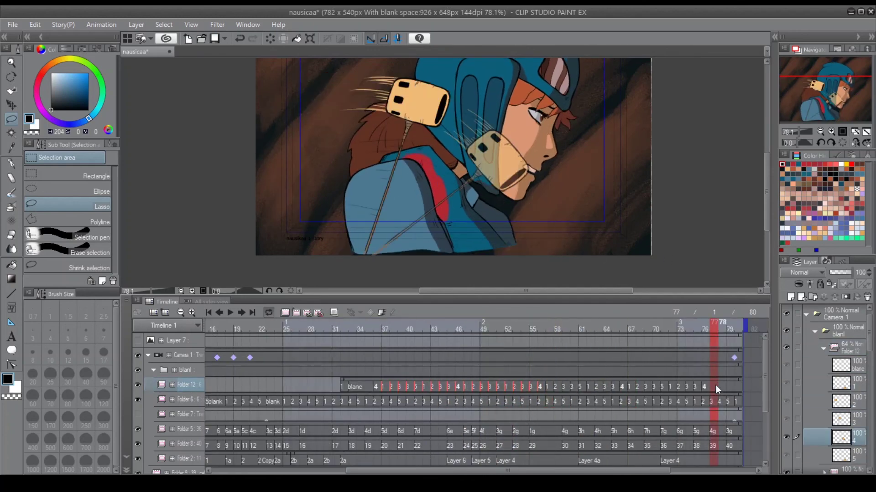
click(582, 386)
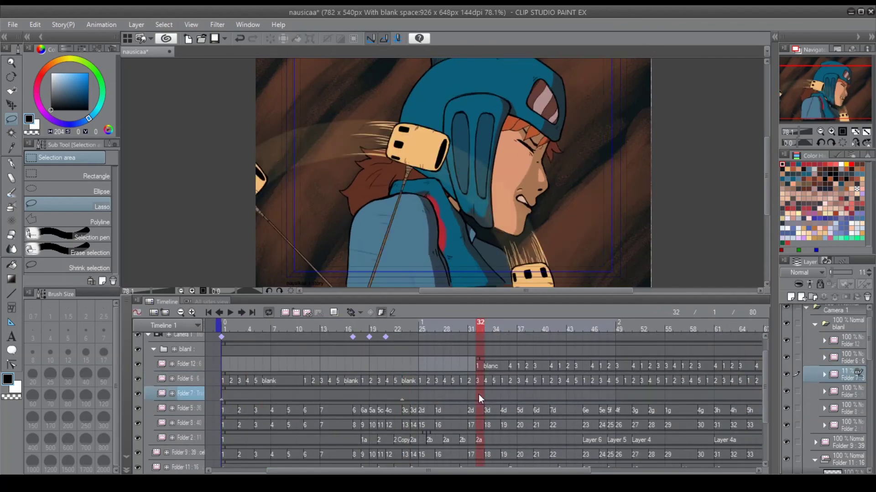
- Expand Folder 7's tracks, move its second opacity keyframe to frame 32, and play the animation
click(172, 393)
click(230, 312)
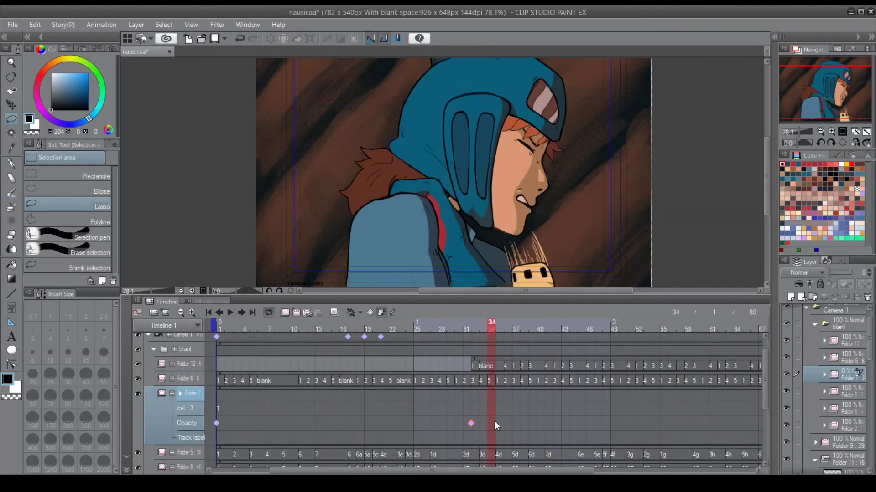